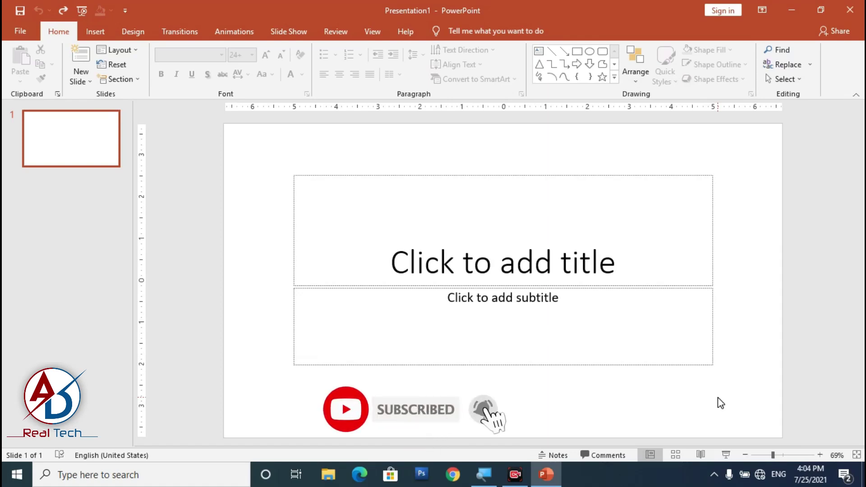
# - Select the title and subtitle placeholders together and delete them
pyautogui.moveTo(254, 146); pyautogui.dragTo(741, 406)
pyautogui.press('Delete')
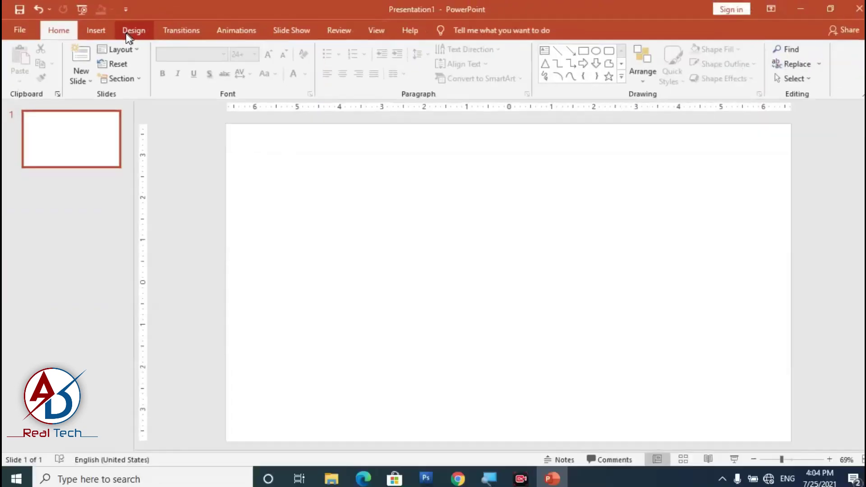
# - Change the slide size from 13.333 in wide to a custom 10 in by 10 in, choosing Maximize
pyautogui.click(130, 33)
pyautogui.click(775, 74)
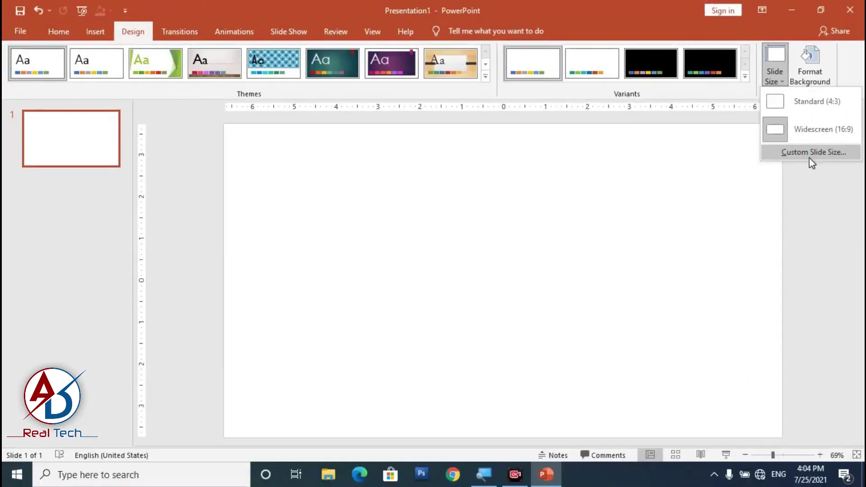
pyautogui.click(810, 154)
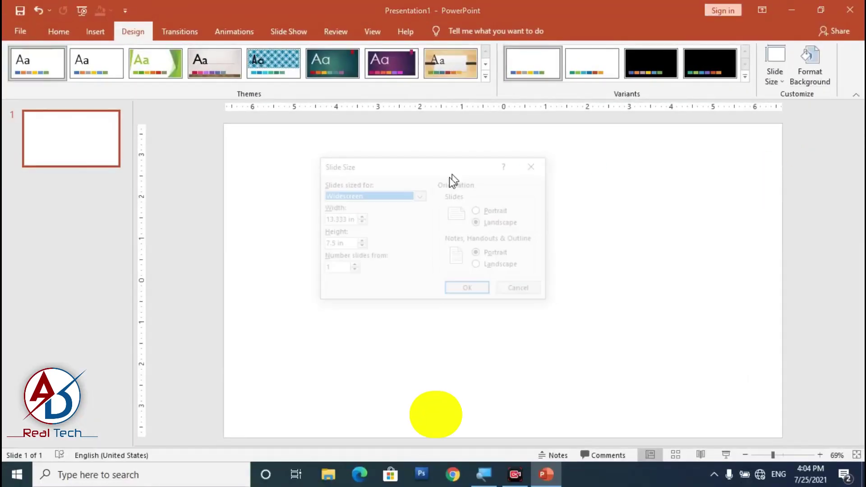
pyautogui.moveTo(383, 173); pyautogui.dragTo(425, 148)
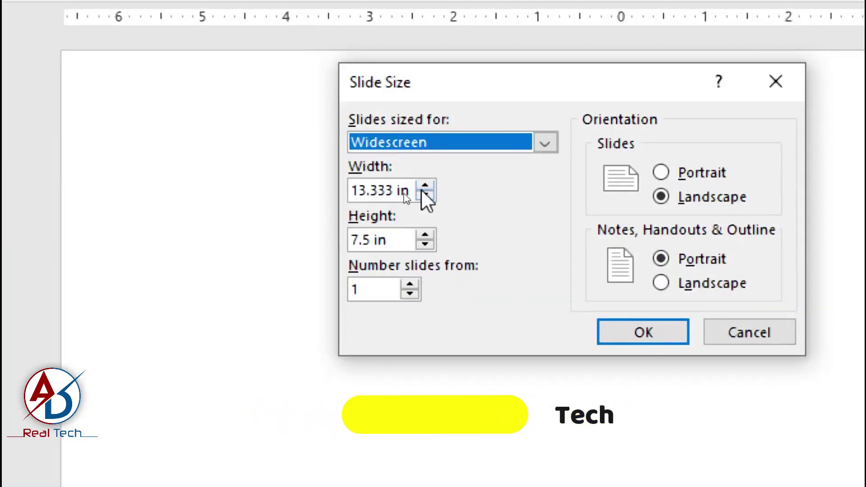
pyautogui.moveTo(399, 193); pyautogui.dragTo(331, 192)
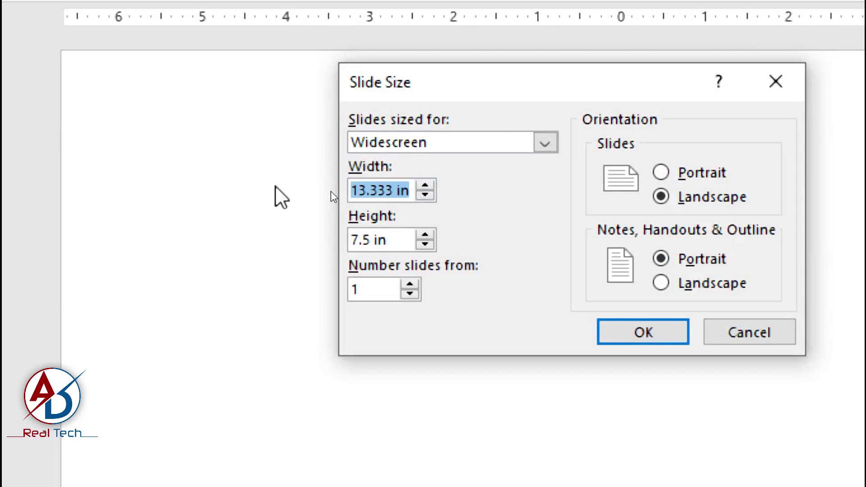
pyautogui.write('10')
pyautogui.press('Tab')
pyautogui.write('10')
pyautogui.press('Tab')
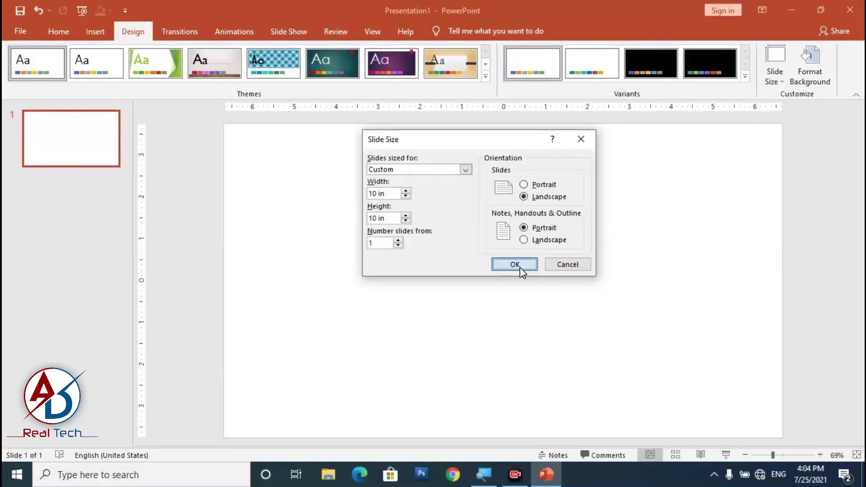
pyautogui.click(653, 339)
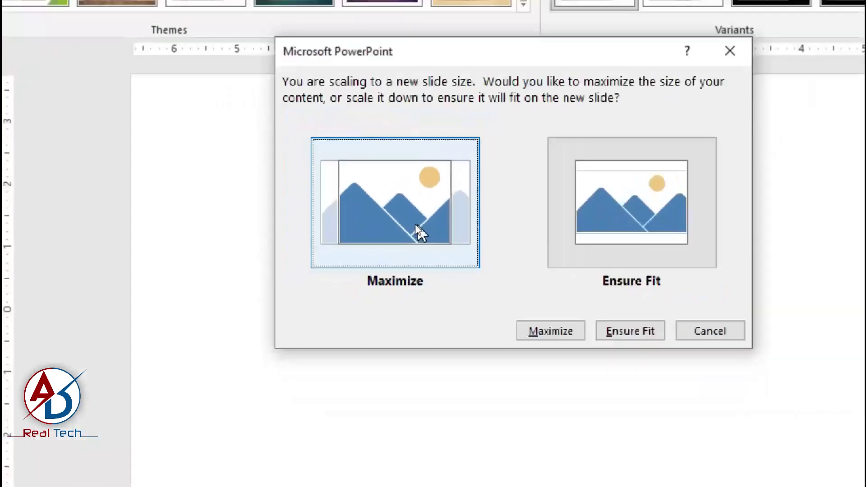
pyautogui.click(415, 225)
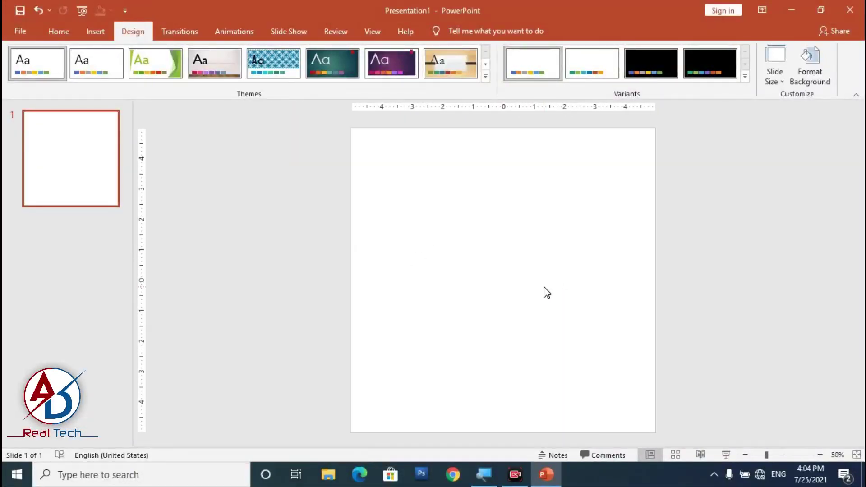
# - Draw a large oval circle and move it down past the slide's bottom edge
pyautogui.click(95, 32)
pyautogui.click(206, 69)
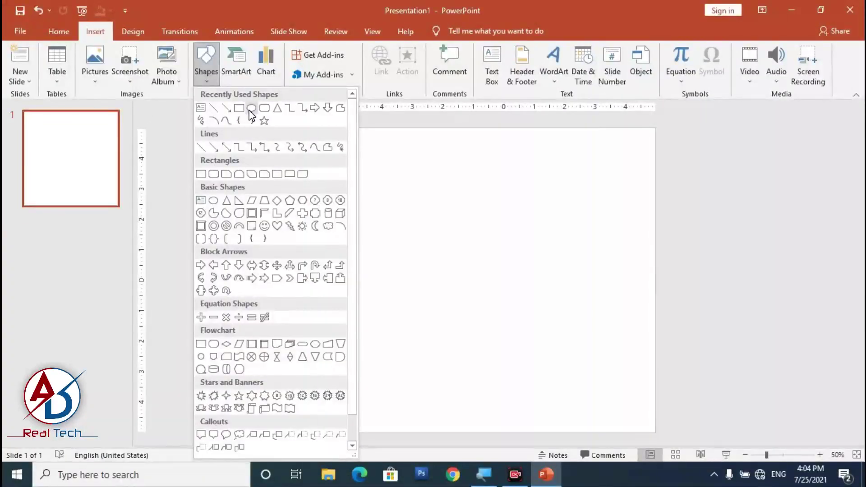
pyautogui.click(251, 109)
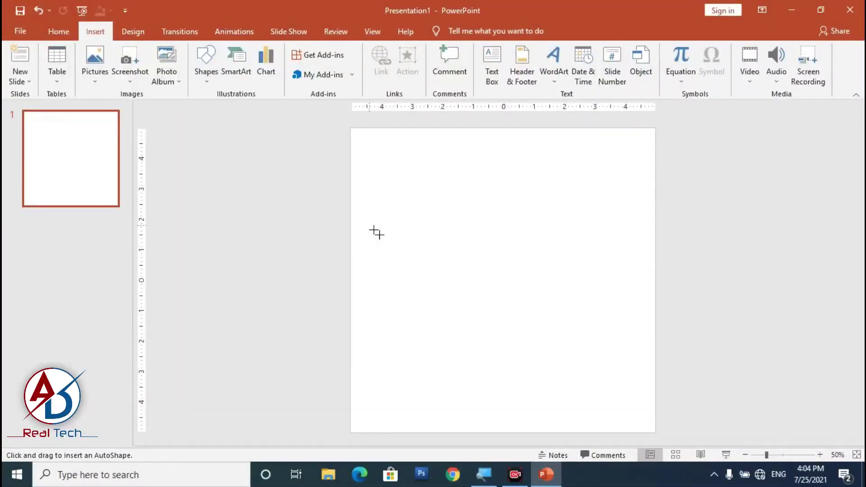
pyautogui.moveTo(355, 247)
pyautogui.mouseDown()
pyautogui.moveTo(478, 340)
pyautogui.moveTo(719, 445)
pyautogui.mouseUp()
pyautogui.scroll(-2, 638, 343)
pyautogui.moveTo(540, 341); pyautogui.dragTo(540, 355)
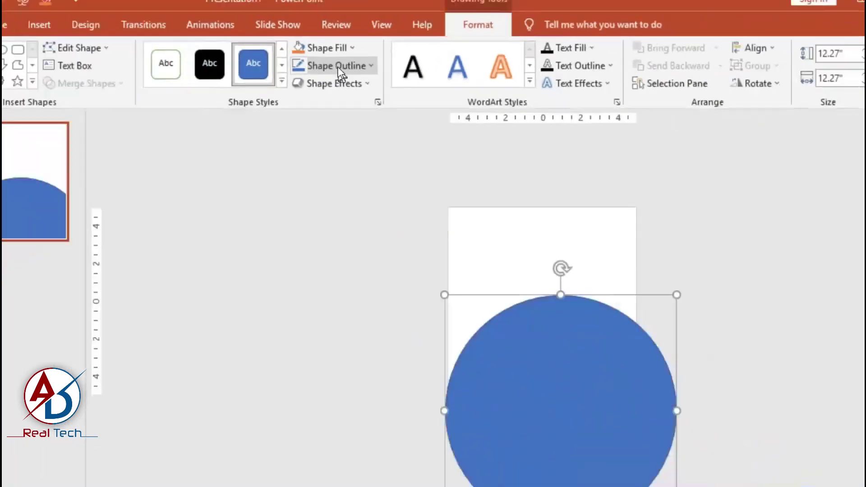
# - Remove the circle's outline, set its fill transparency to 54%, and centre it horizontally
pyautogui.click(340, 67)
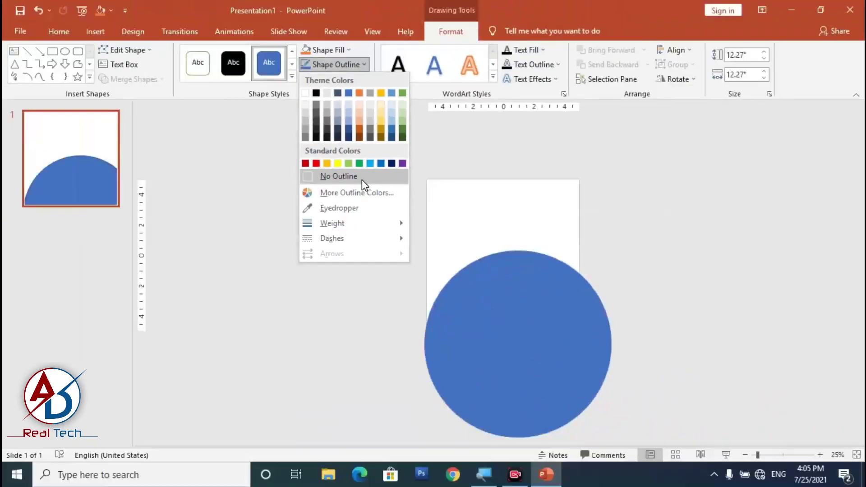
pyautogui.click(362, 179)
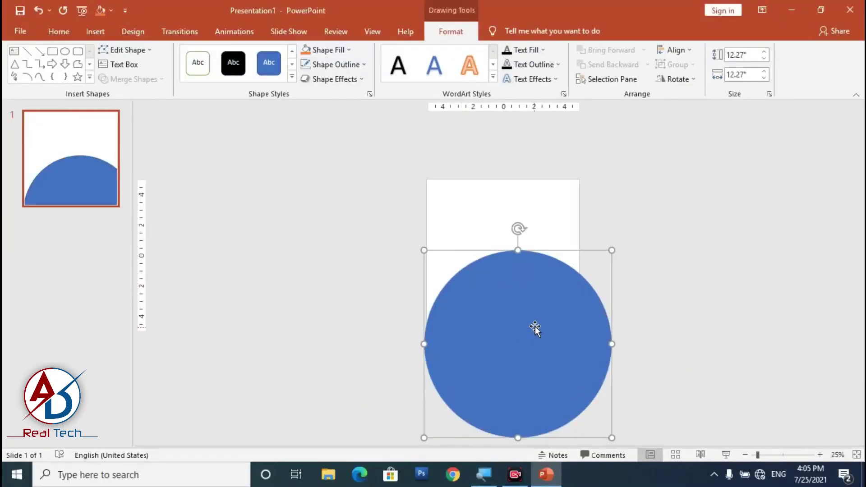
pyautogui.rightClick(515, 345)
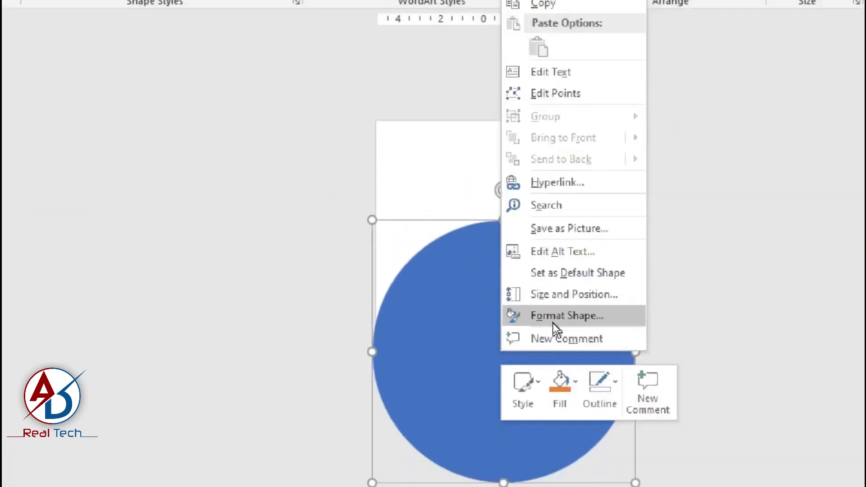
pyautogui.click(555, 319)
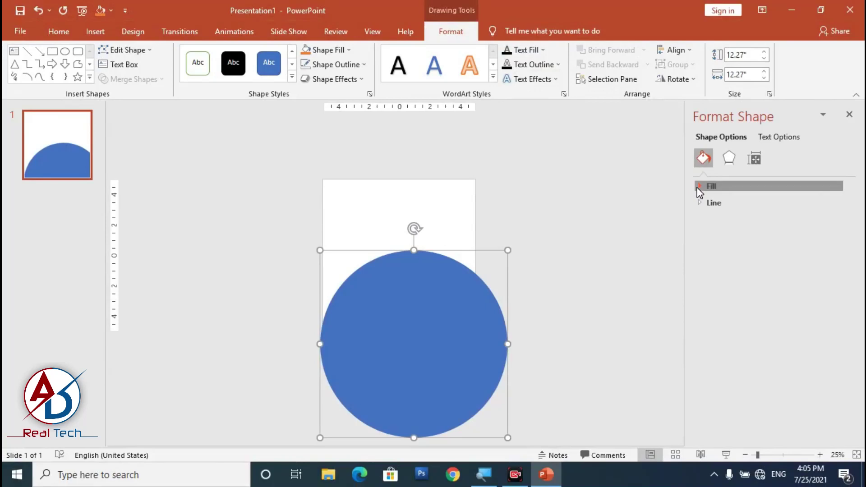
pyautogui.click(699, 187)
pyautogui.moveTo(767, 317); pyautogui.dragTo(779, 318)
pyautogui.moveTo(479, 329); pyautogui.dragTo(491, 334)
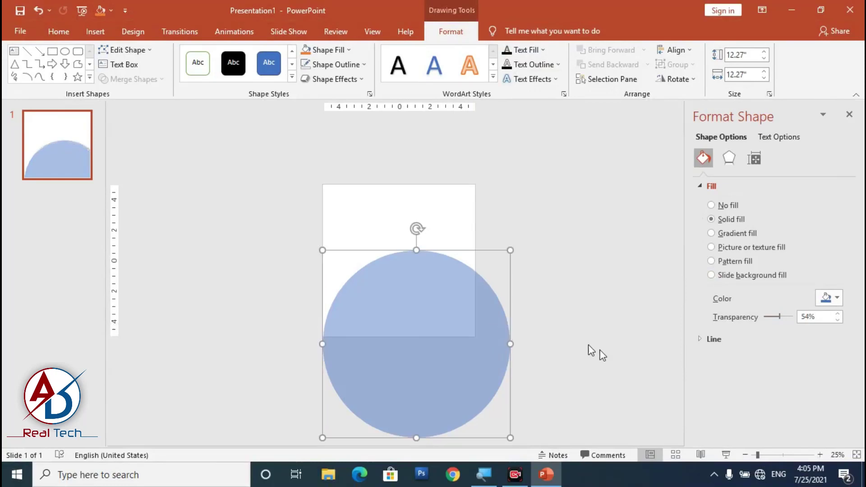
pyautogui.click(850, 117)
pyautogui.click(600, 269)
pyautogui.scroll(3, 446, 302)
pyautogui.scroll(-2, 446, 302)
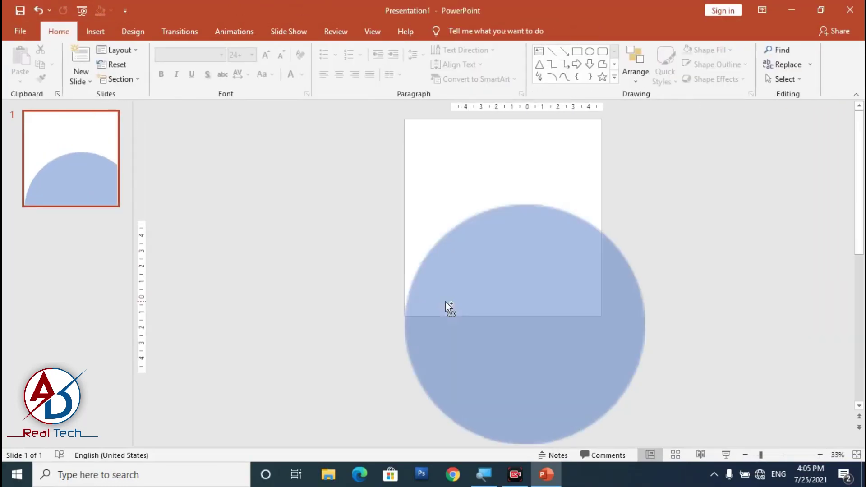
# - Draw two outline-free rectangles: a tall one at the right and a wide one covering the circle's bottom
pyautogui.click(96, 31)
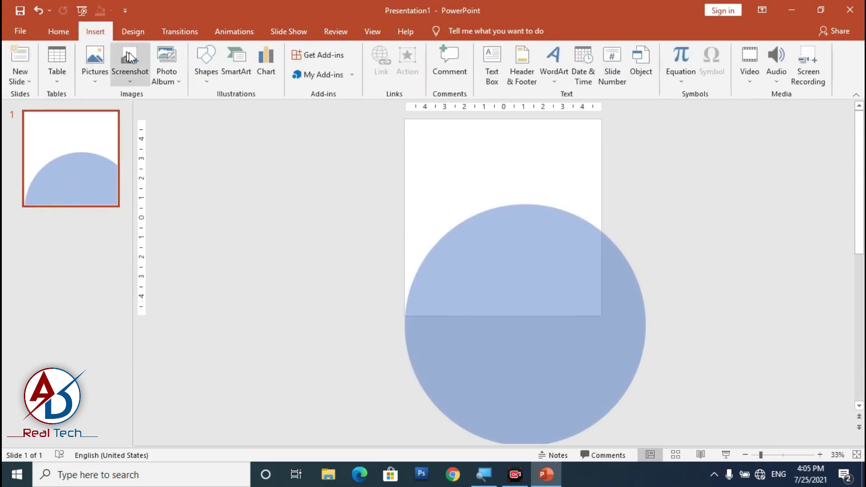
pyautogui.click(214, 62)
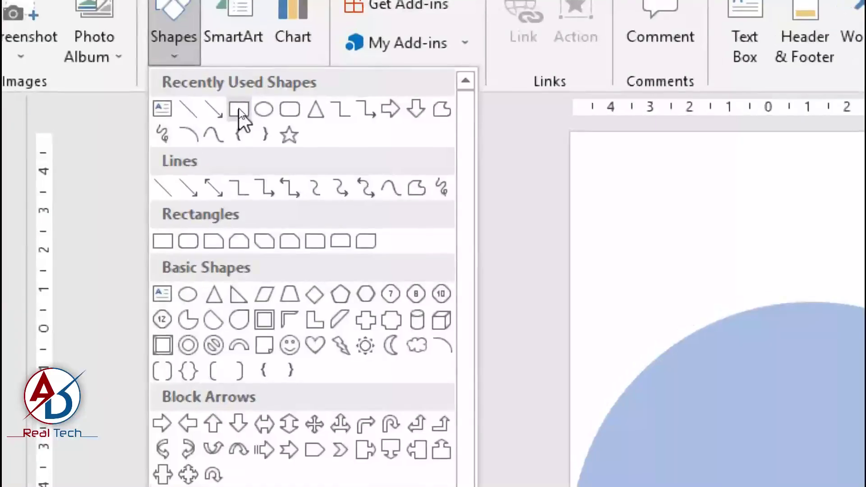
pyautogui.click(239, 108)
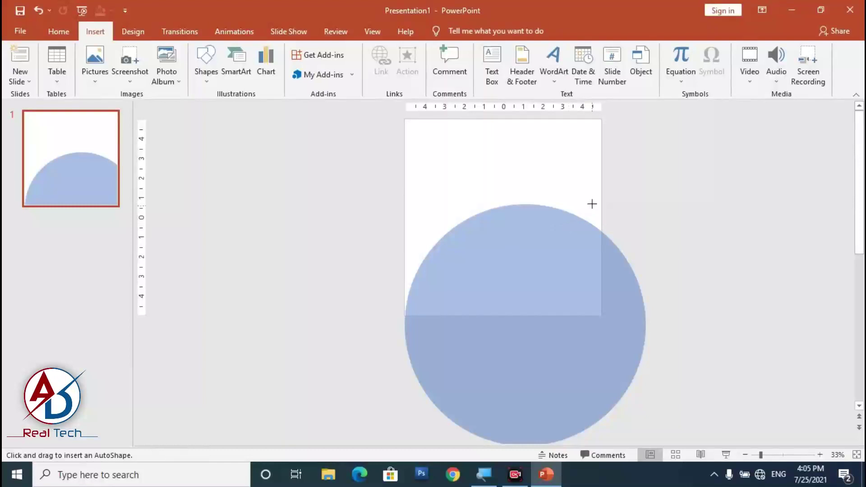
pyautogui.moveTo(604, 181); pyautogui.dragTo(752, 441)
pyautogui.click(337, 64)
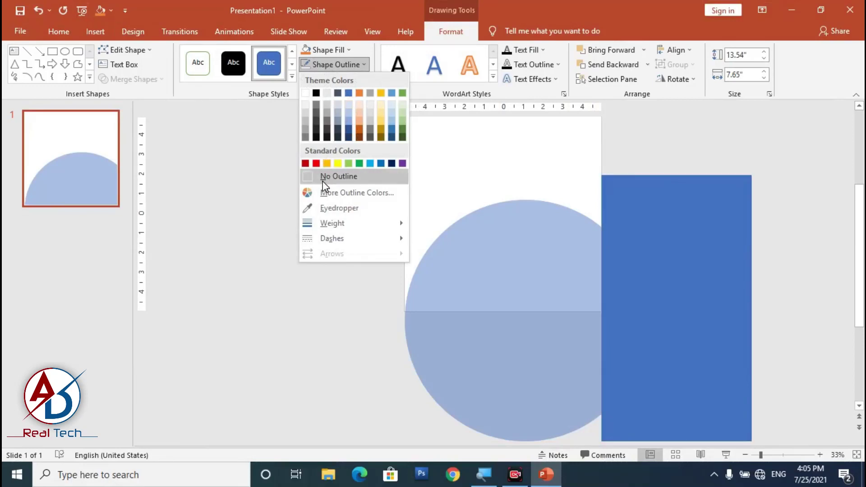
pyautogui.click(342, 177)
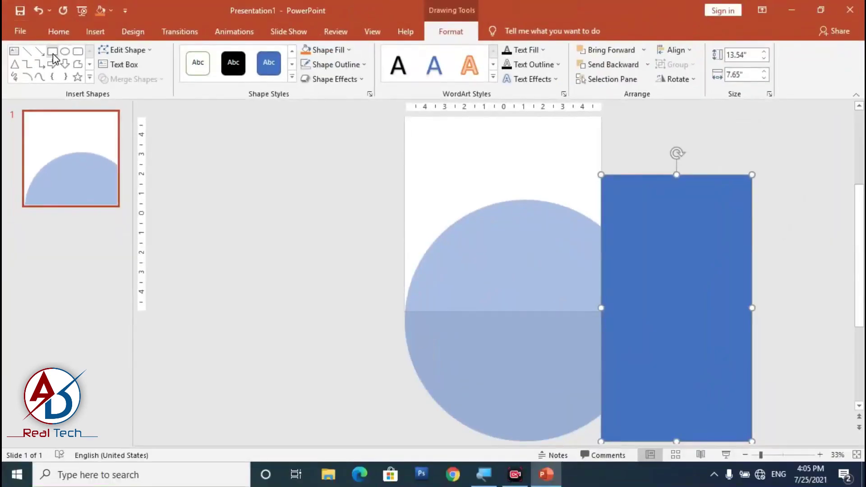
pyautogui.click(53, 58)
pyautogui.moveTo(310, 311); pyautogui.dragTo(825, 444)
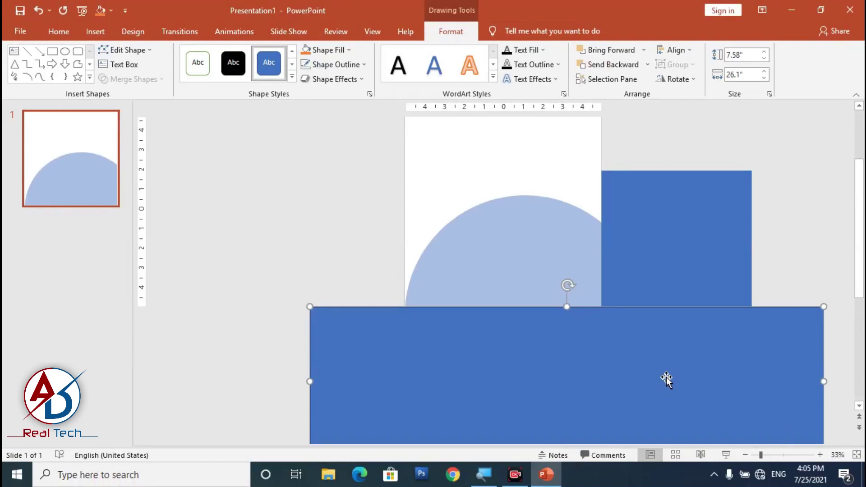
pyautogui.scroll(-1, 664, 376)
pyautogui.click(724, 290)
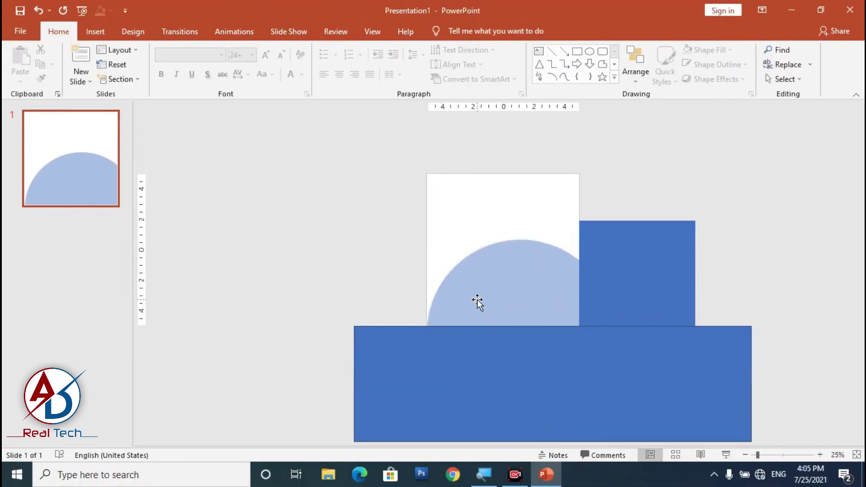
# - Subtract both rectangles from the circle with Merge Shapes, leaving a 5.67 in by 9.98 in dome
pyautogui.click(525, 302)
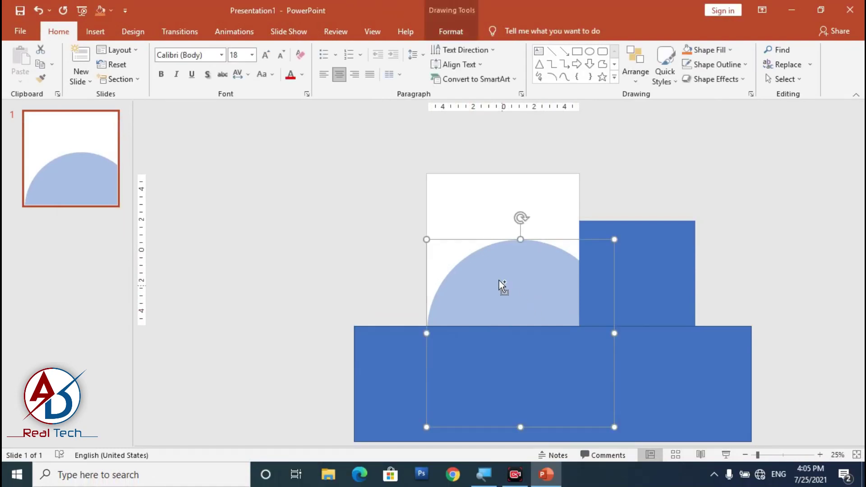
pyautogui.keyDown('shift'); pyautogui.click(653, 260); pyautogui.keyUp('shift')
pyautogui.keyDown('shift'); pyautogui.click(381, 370); pyautogui.keyUp('shift')
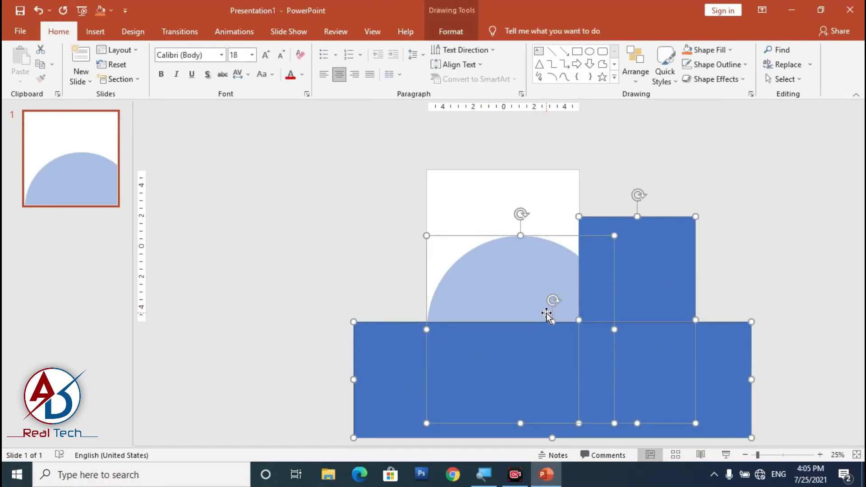
pyautogui.keyDown('ctrl'); pyautogui.scroll(-2, 546, 316); pyautogui.keyUp('ctrl')
pyautogui.keyDown('ctrl'); pyautogui.scroll(3, 546, 316); pyautogui.keyUp('ctrl')
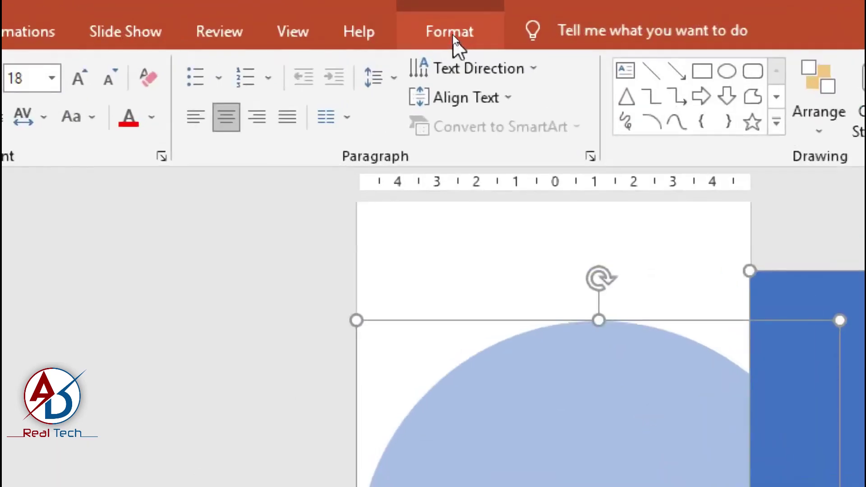
pyautogui.click(453, 34)
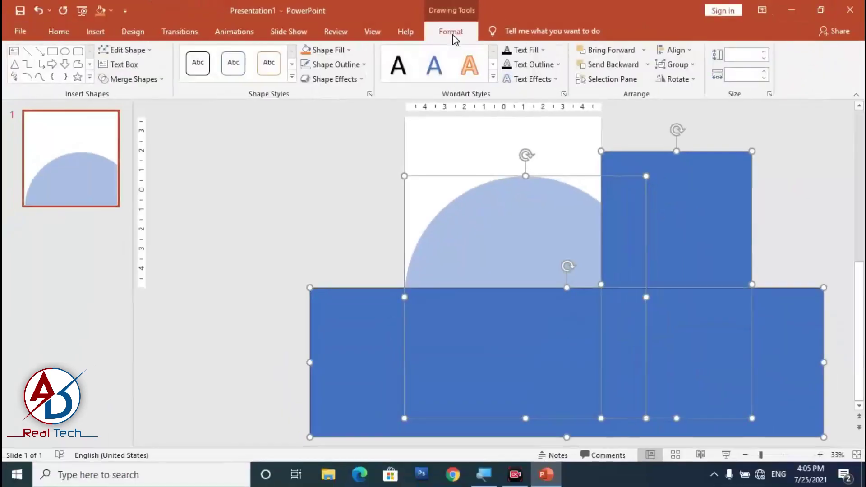
pyautogui.click(135, 80)
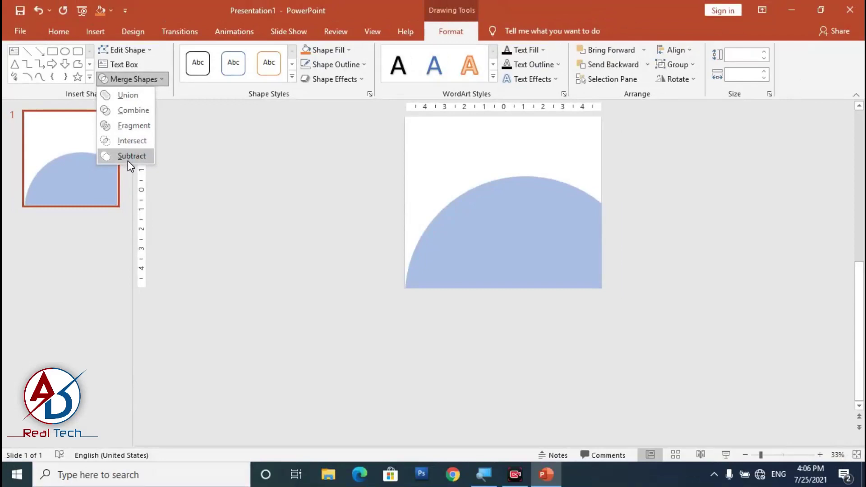
pyautogui.click(128, 159)
pyautogui.scroll(2, 609, 319)
pyautogui.scroll(-3, 610, 321)
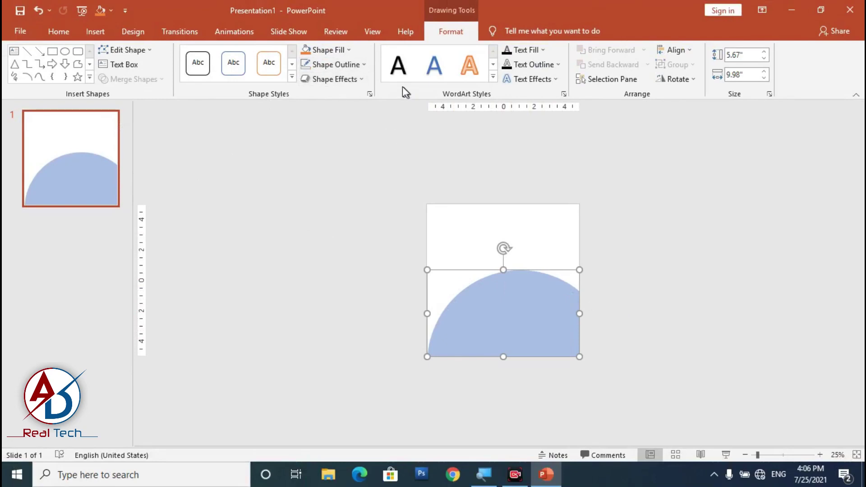
# - Set the half-circle's fill transparency to 0% in Format Shape
pyautogui.rightClick(525, 302)
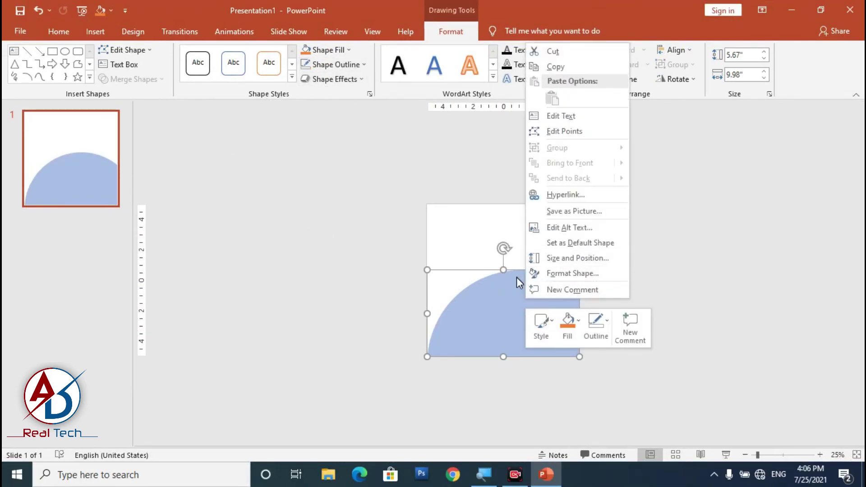
pyautogui.click(580, 277)
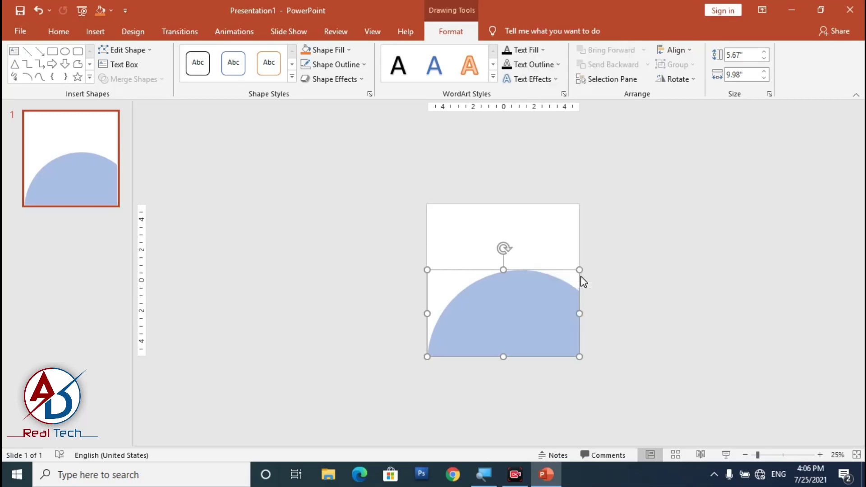
pyautogui.moveTo(781, 316); pyautogui.dragTo(732, 320)
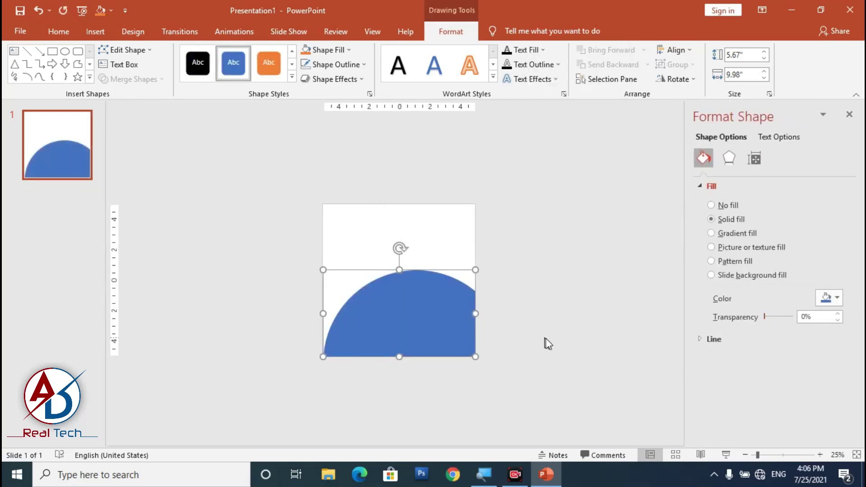
# - Fill the half-circle with a custom magenta, hex #F50FC4
pyautogui.click(838, 298)
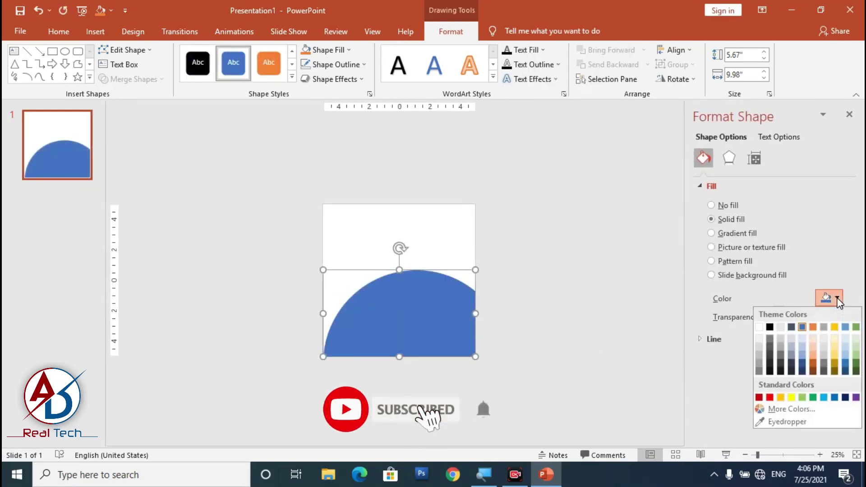
pyautogui.click(789, 411)
pyautogui.click(436, 155)
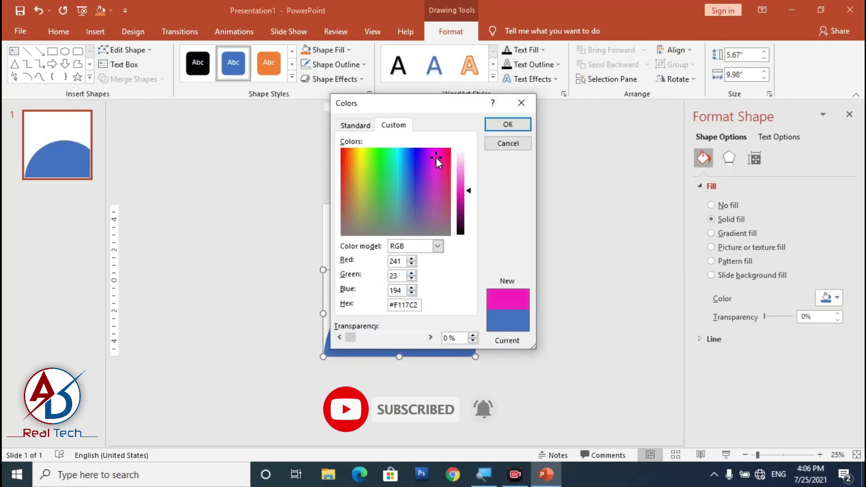
pyautogui.click(471, 192)
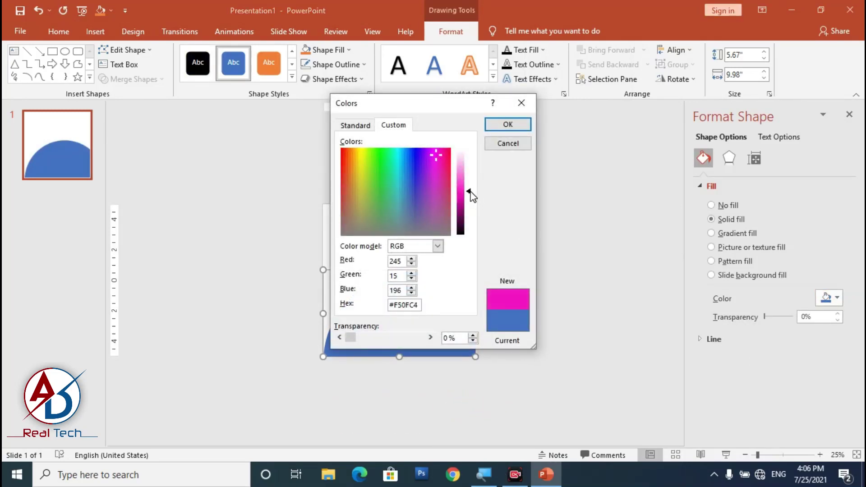
pyautogui.click(526, 126)
pyautogui.click(537, 316)
pyautogui.scroll(3, 528, 351)
pyautogui.scroll(-5, 528, 352)
pyautogui.scroll(4, 526, 354)
pyautogui.scroll(-2, 516, 362)
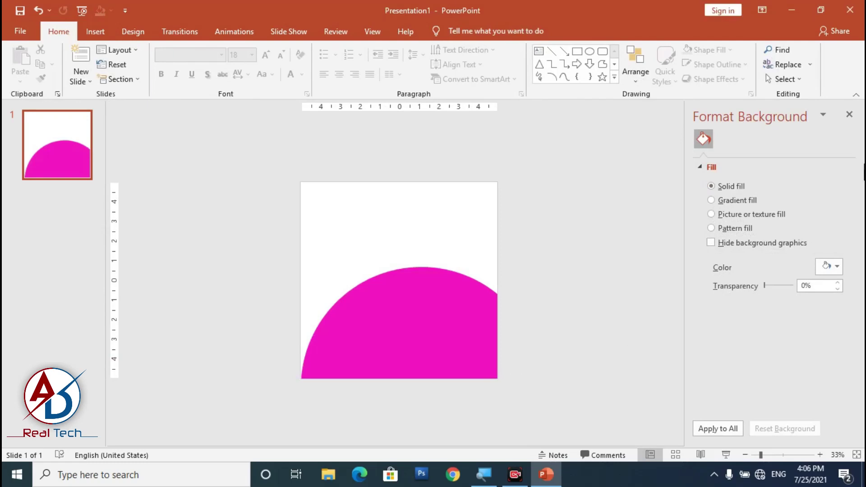
pyautogui.click(849, 115)
pyautogui.keyDown('ctrl'); pyautogui.scroll(2, 476, 274); pyautogui.keyUp('ctrl')
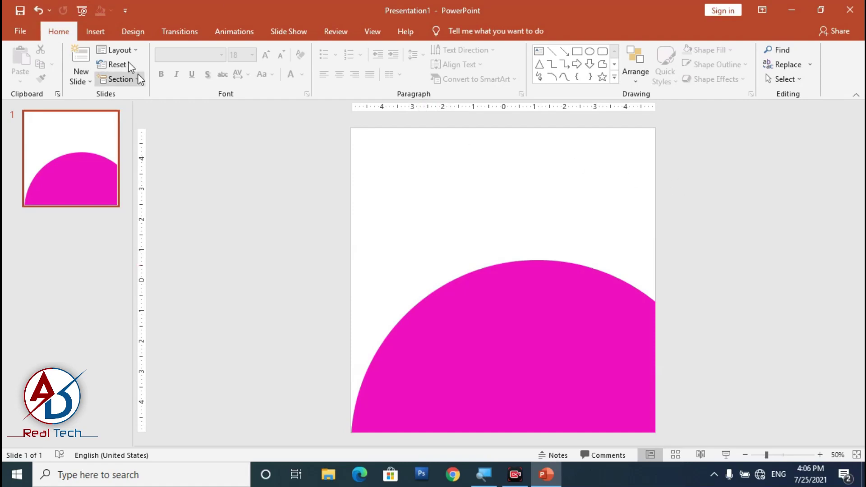
# - Insert the 'blue sofa' picture from the Desktop's Sofa Item folder
pyautogui.click(95, 31)
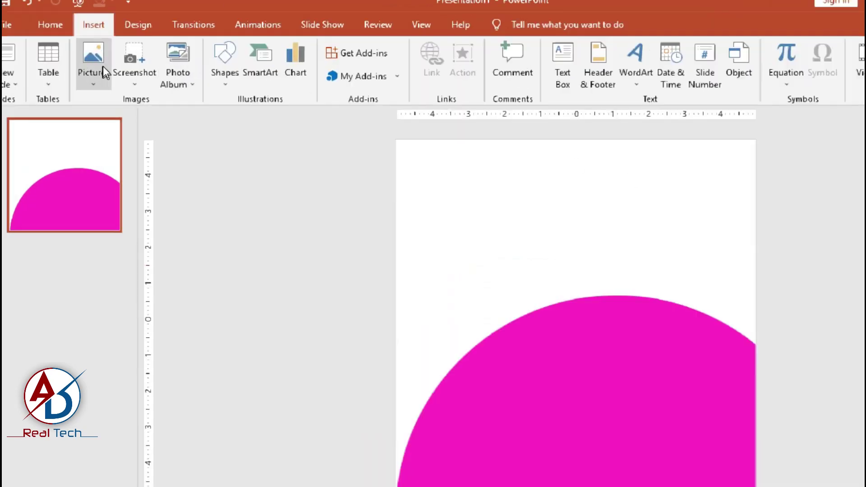
pyautogui.click(102, 72)
pyautogui.click(118, 111)
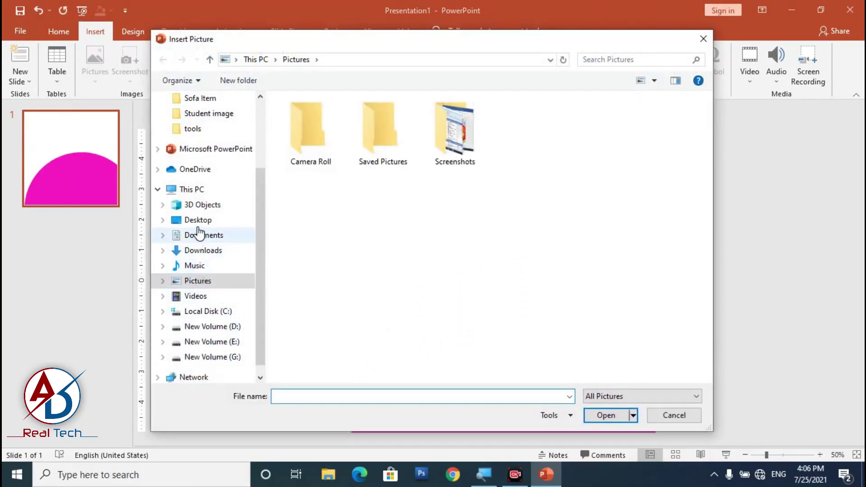
pyautogui.click(197, 222)
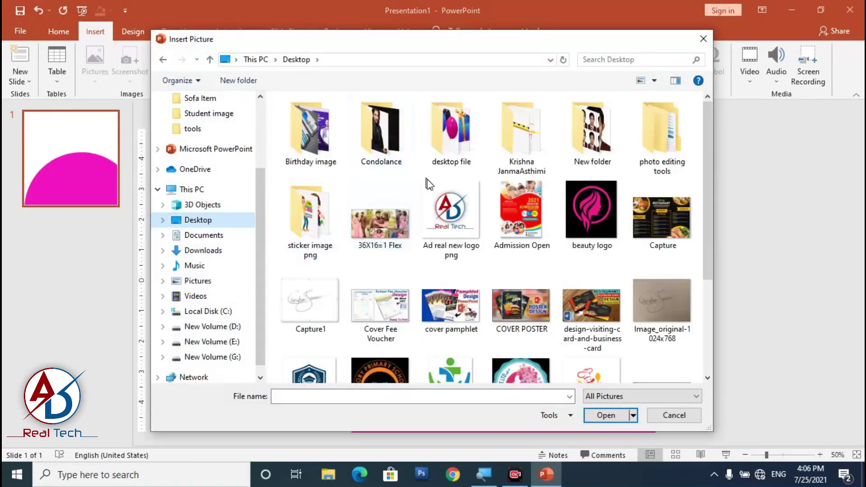
pyautogui.doubleClick(460, 137)
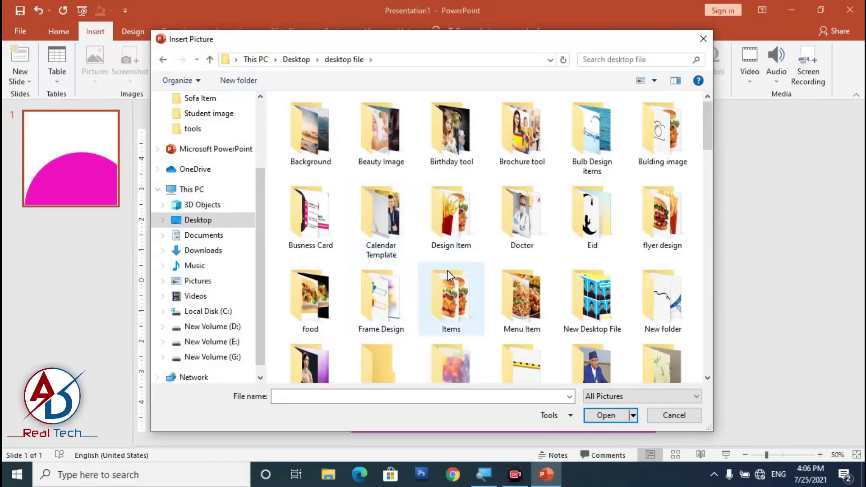
pyautogui.scroll(-2, 355, 306)
pyautogui.click(385, 278)
pyautogui.click(314, 379)
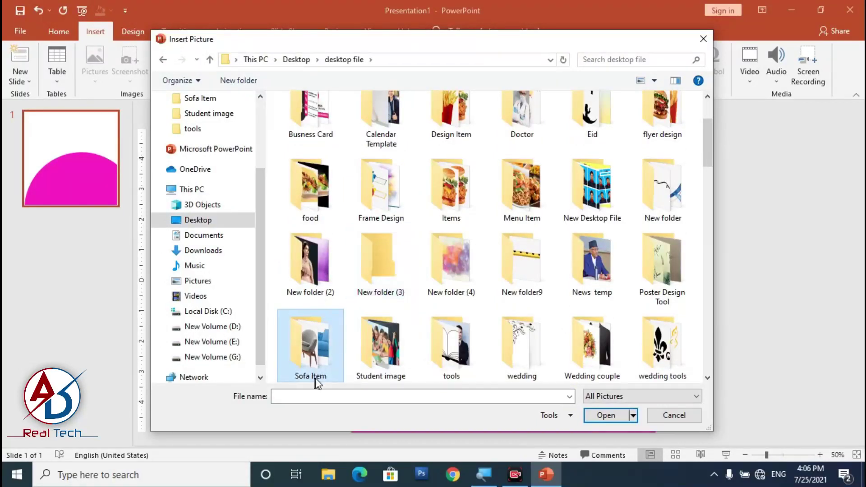
pyautogui.doubleClick(312, 353)
pyautogui.click(379, 149)
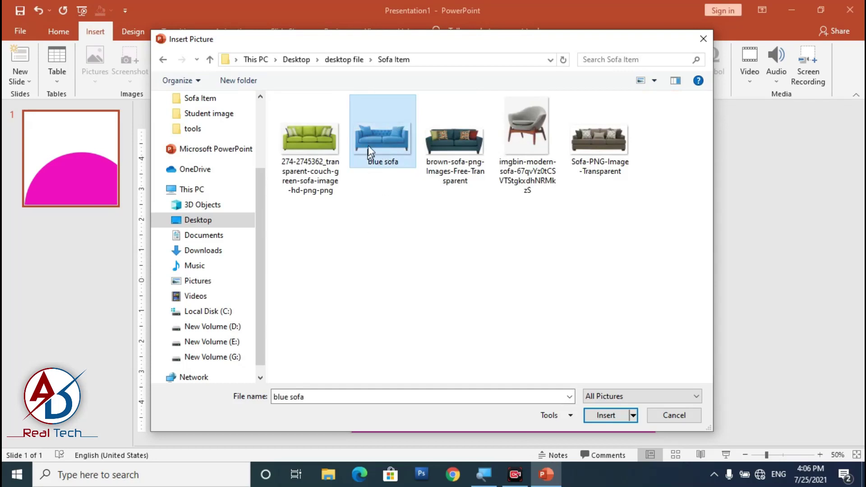
pyautogui.click(605, 414)
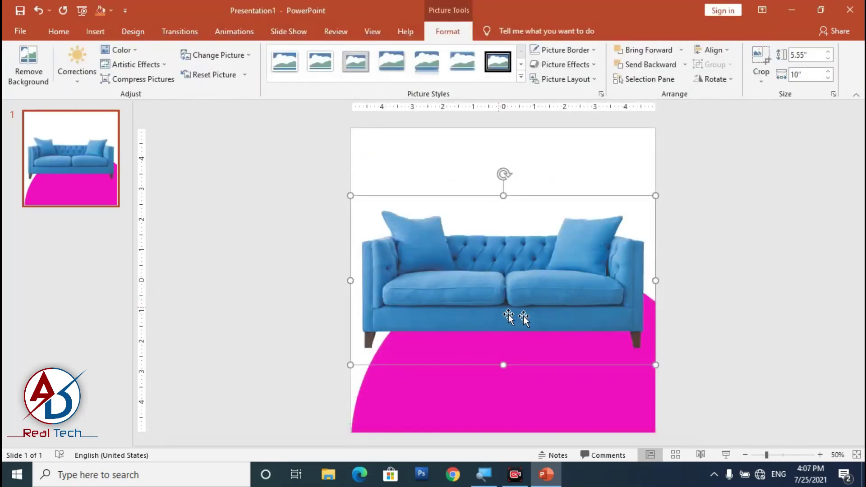
# - Move the sofa down, shrink it to 5.18 in by 9.33 in, and seat it on the dome
pyautogui.moveTo(532, 277); pyautogui.dragTo(534, 328)
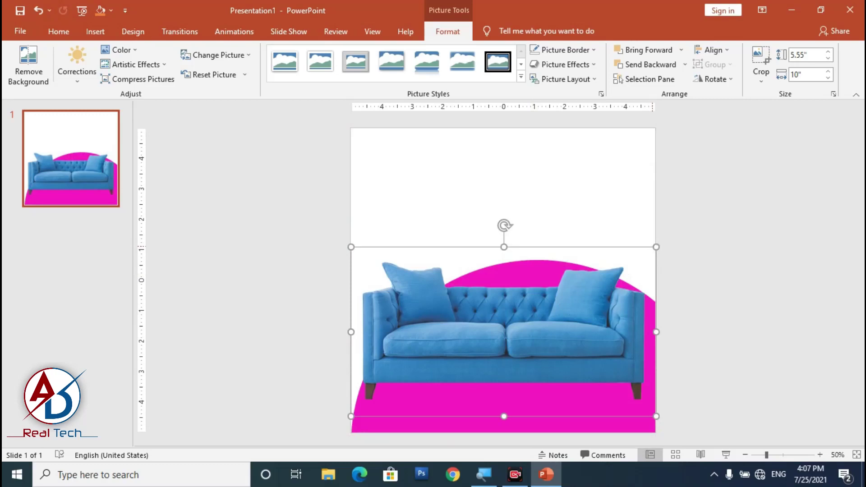
pyautogui.moveTo(656, 246); pyautogui.dragTo(636, 266)
pyautogui.moveTo(589, 299); pyautogui.dragTo(580, 327)
pyautogui.scroll(-2, 585, 336)
pyautogui.scroll(2, 582, 340)
pyautogui.click(724, 358)
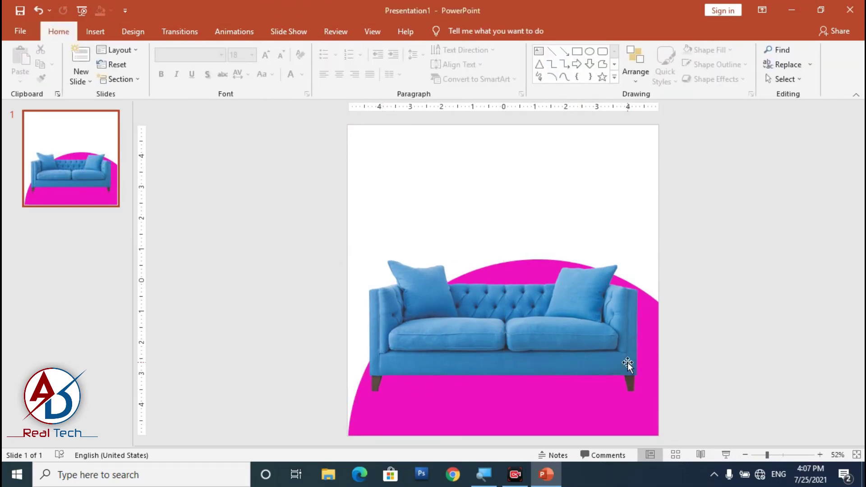
pyautogui.click(94, 32)
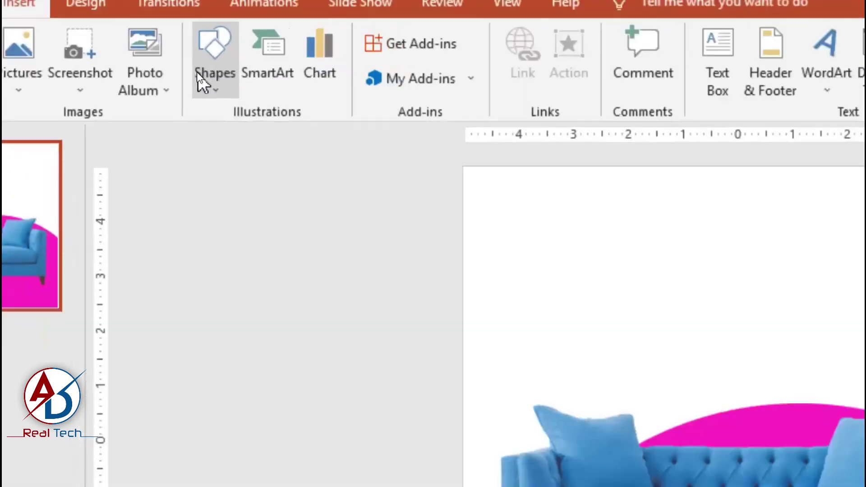
# - Draw a wide rectangle above the sofa, filled black, with no outline and 50 point soft edges
pyautogui.click(204, 66)
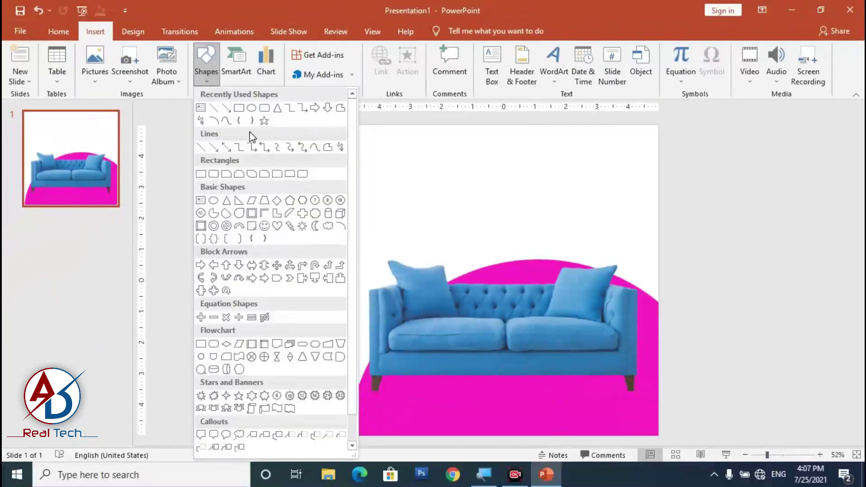
pyautogui.click(239, 109)
pyautogui.moveTo(384, 179); pyautogui.dragTo(637, 232)
pyautogui.click(328, 51)
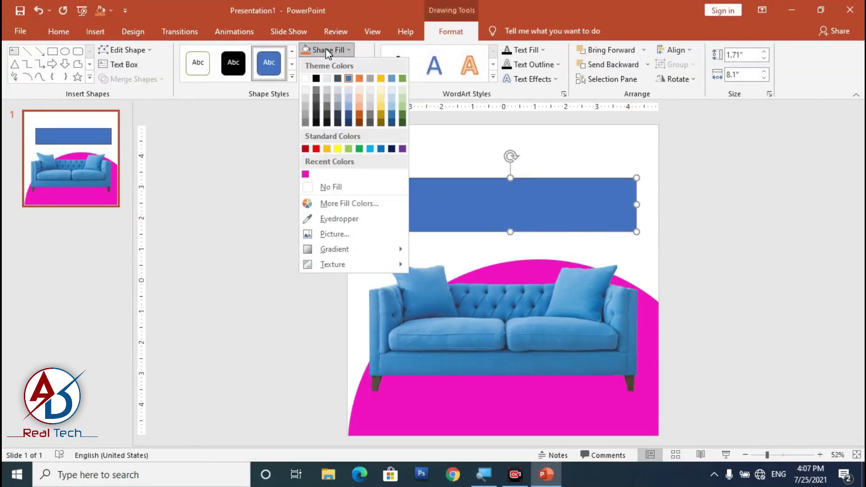
pyautogui.click(316, 78)
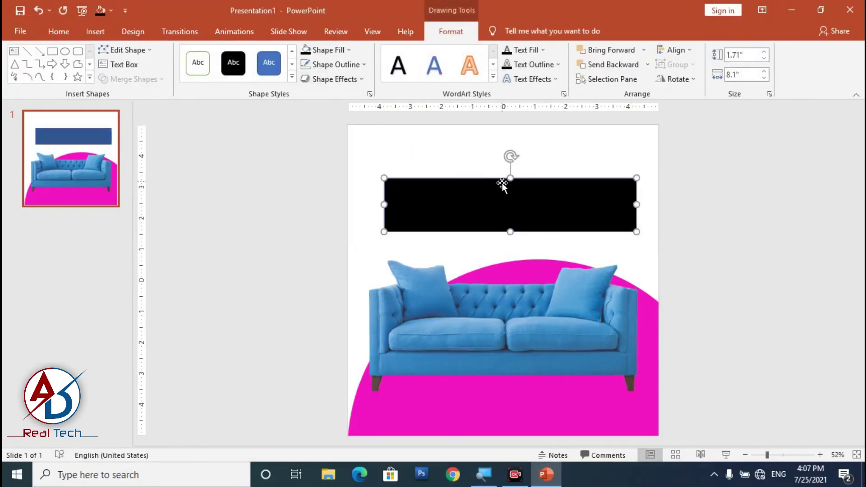
pyautogui.click(349, 68)
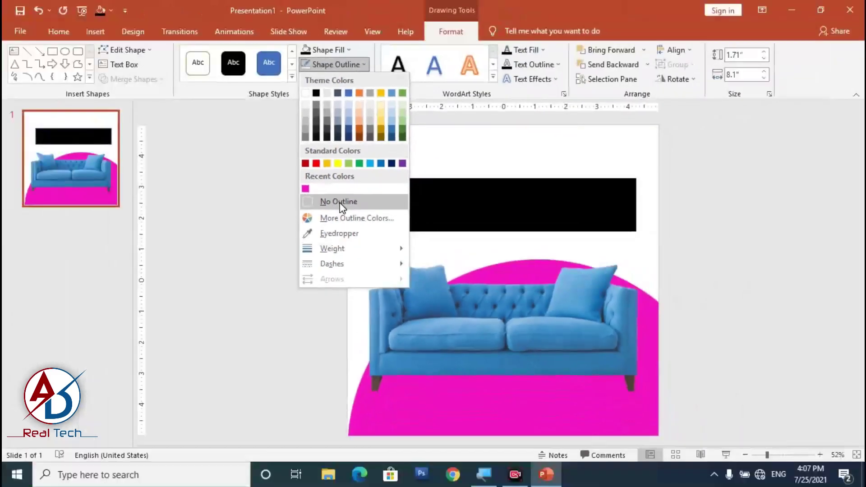
pyautogui.click(341, 205)
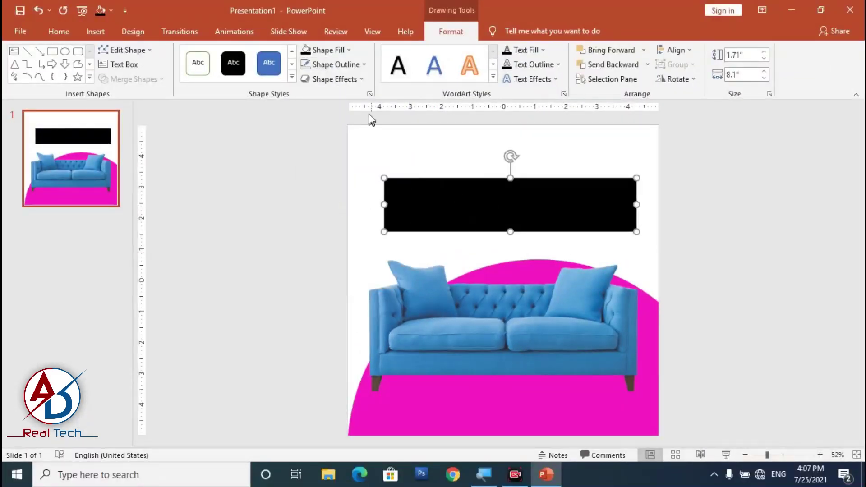
pyautogui.click(349, 83)
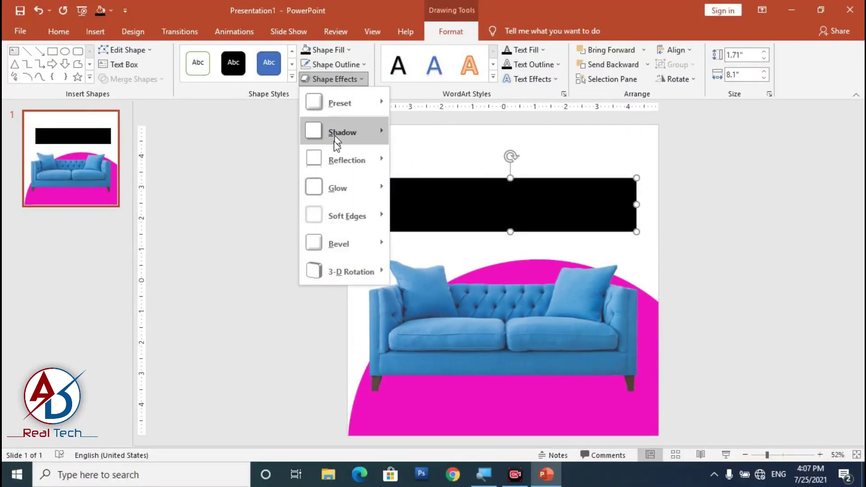
pyautogui.moveTo(355, 220)
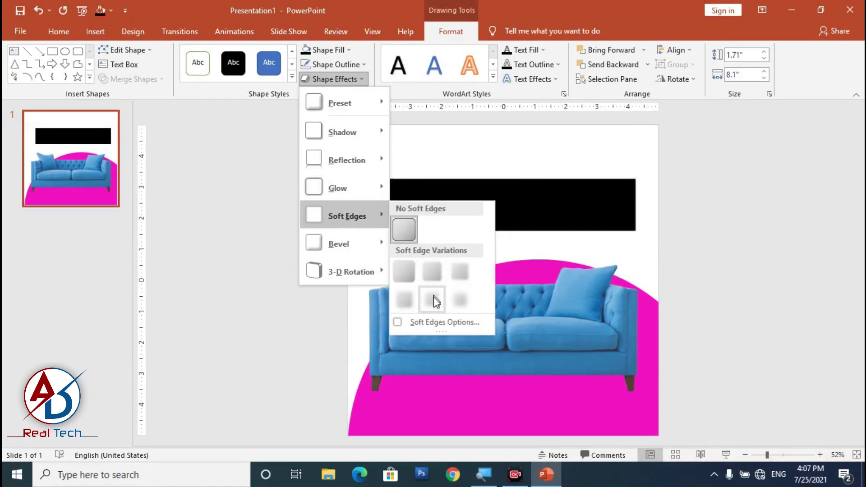
pyautogui.click(460, 299)
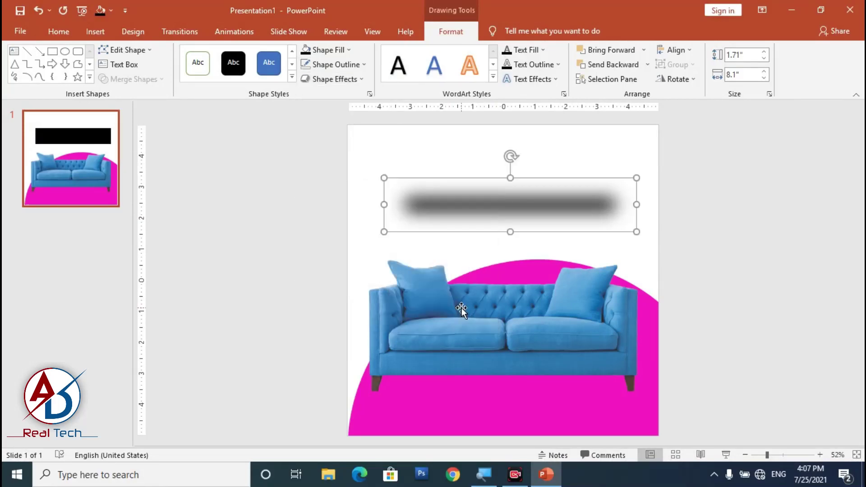
# - Set the blurred black bar's transparency to 50%
pyautogui.rightClick(544, 202)
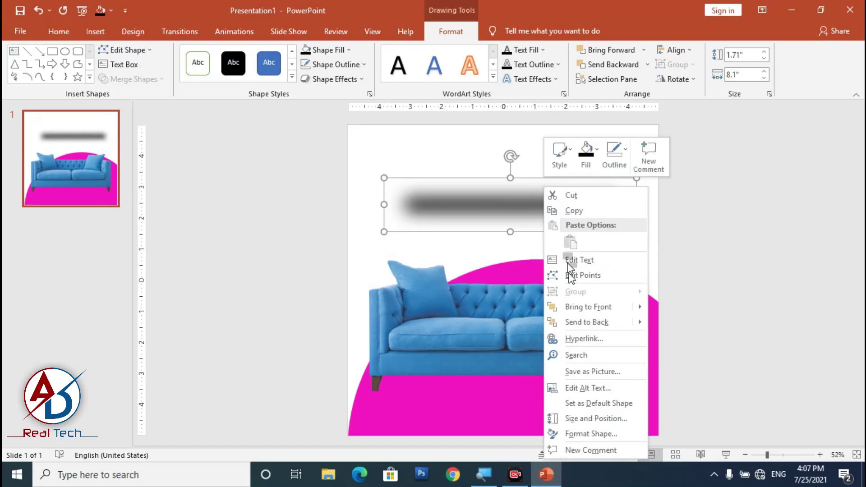
pyautogui.click(591, 434)
pyautogui.moveTo(766, 317); pyautogui.dragTo(780, 318)
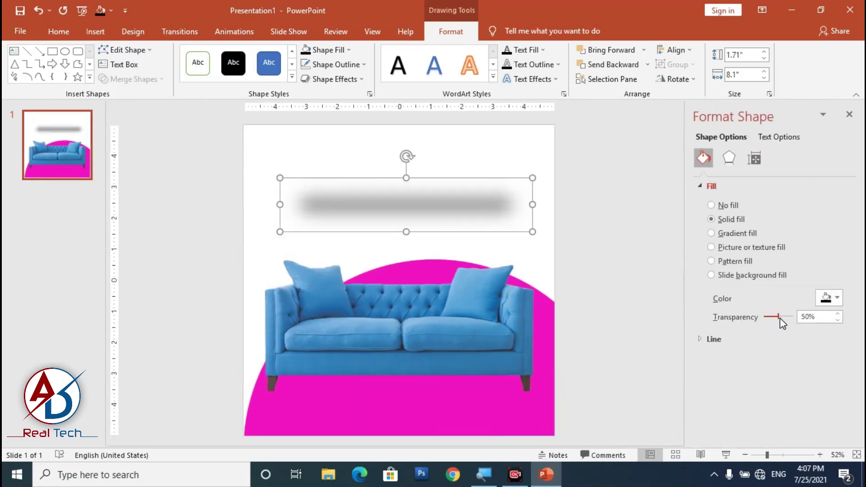
pyautogui.click(848, 116)
# - Move the bar under the sofa, widen it to 8.9 in, and send it behind as a shadow
pyautogui.moveTo(551, 213); pyautogui.dragTo(539, 366)
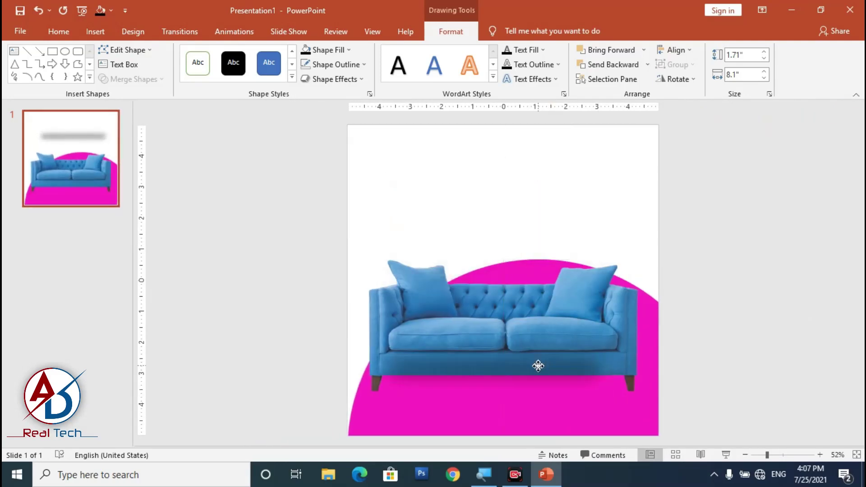
pyautogui.moveTo(628, 382); pyautogui.dragTo(634, 382)
pyautogui.moveTo(371, 380); pyautogui.dragTo(365, 379)
pyautogui.moveTo(638, 381); pyautogui.dragTo(643, 381)
pyautogui.moveTo(555, 387); pyautogui.dragTo(556, 387)
pyautogui.hotkey('ctrl', 'Up')
pyautogui.hotkey('ctrl', 'Up')
pyautogui.hotkey('ctrl', 'Up')
pyautogui.hotkey('ctrl', 'Up')
pyautogui.hotkey('ctrl', 'Up')
pyautogui.hotkey('ctrl', 'Up')
pyautogui.hotkey('ctrl', 'Up')
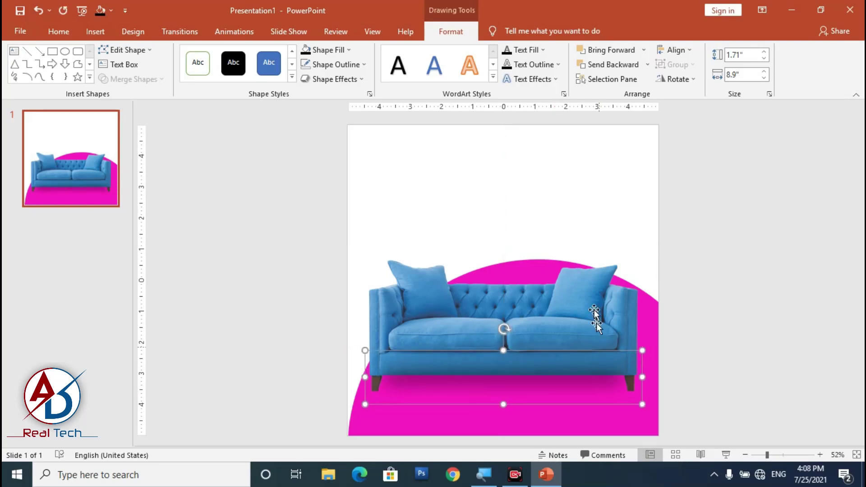
pyautogui.click(603, 65)
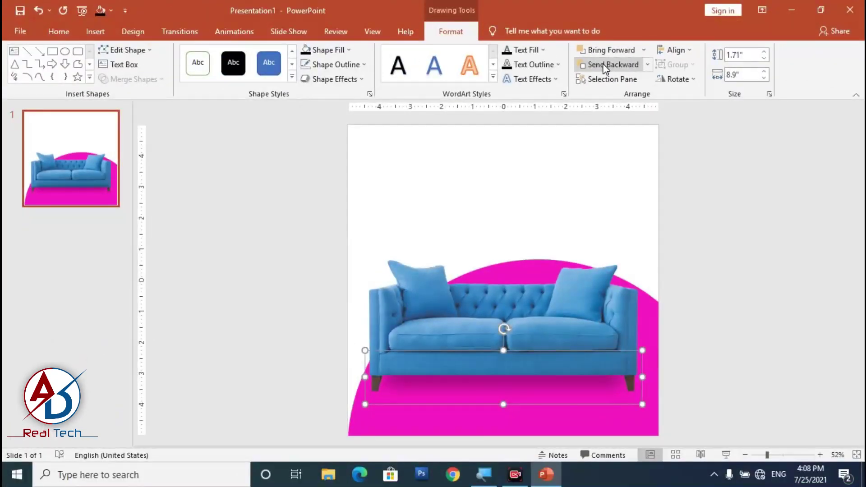
pyautogui.click(775, 344)
# - Zoom in and check the sofa's placement over the pink half-circle
pyautogui.scroll(-5, 613, 363)
pyautogui.scroll(5, 604, 370)
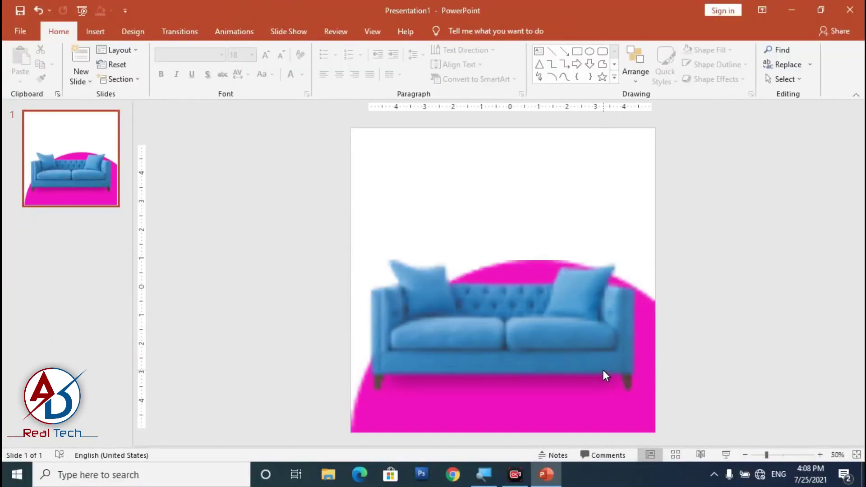
pyautogui.scroll(-5, 591, 399)
pyautogui.scroll(5, 591, 399)
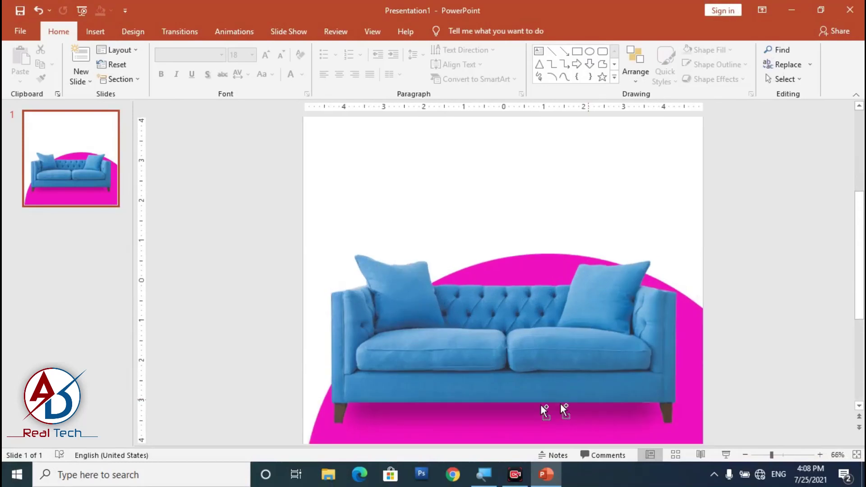
pyautogui.click(636, 415)
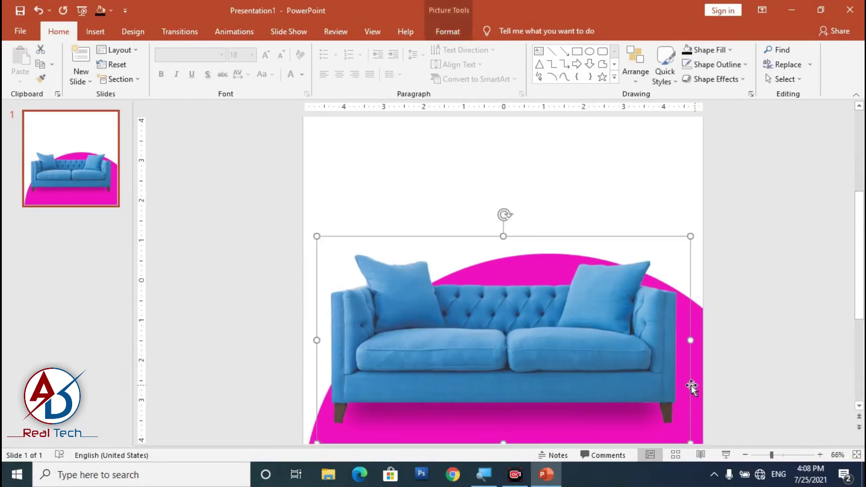
pyautogui.scroll(-5, 747, 387)
pyautogui.scroll(4, 737, 364)
pyautogui.click(679, 351)
pyautogui.scroll(-3, 673, 351)
pyautogui.scroll(3, 672, 351)
pyautogui.scroll(2, 600, 333)
pyautogui.scroll(1, 598, 329)
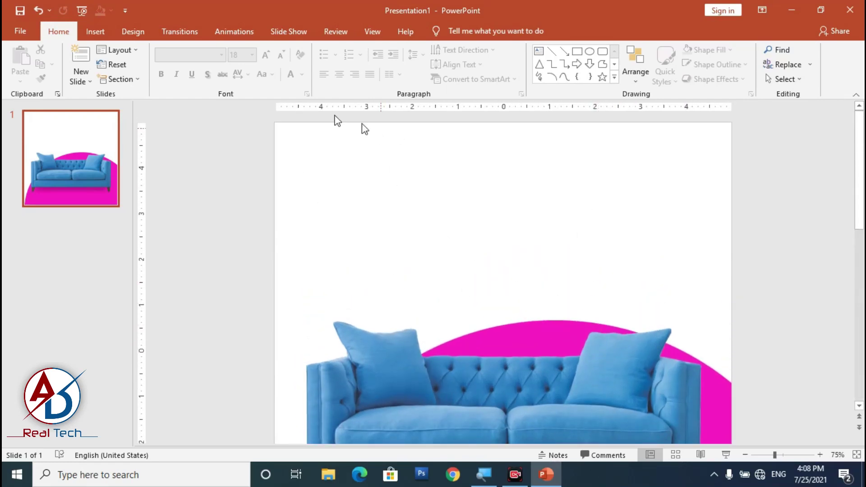
pyautogui.click(101, 28)
# - Draw a wide blue rectangle near the slide's top-left and make it slightly taller
pyautogui.click(202, 62)
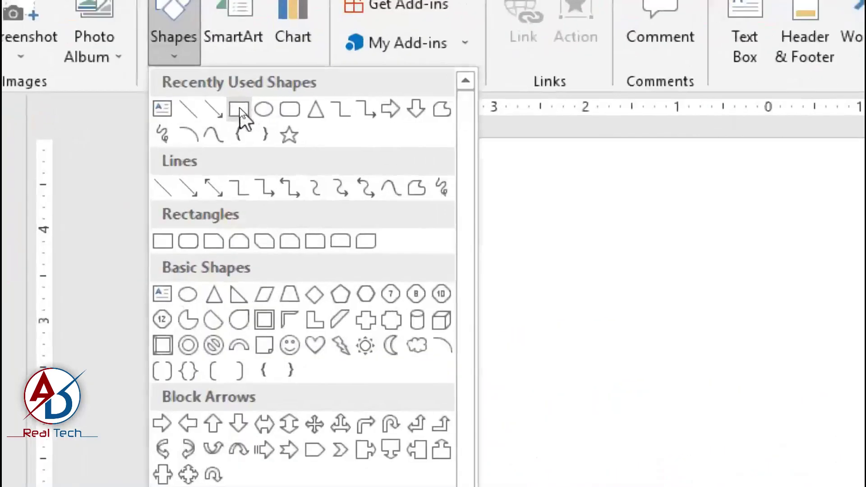
pyautogui.click(239, 108)
pyautogui.moveTo(315, 131)
pyautogui.mouseDown()
pyautogui.moveTo(511, 178)
pyautogui.moveTo(531, 170)
pyautogui.moveTo(497, 191)
pyautogui.moveTo(516, 170)
pyautogui.moveTo(508, 170)
pyautogui.mouseUp()
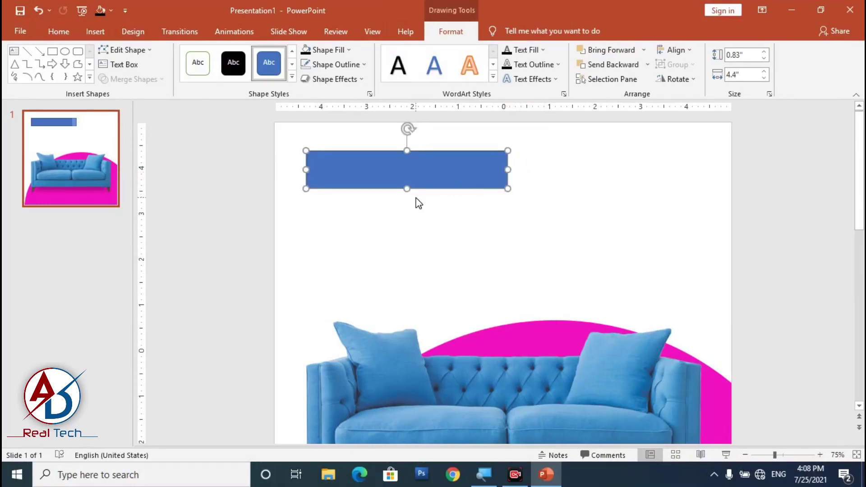
pyautogui.moveTo(408, 189); pyautogui.dragTo(408, 193)
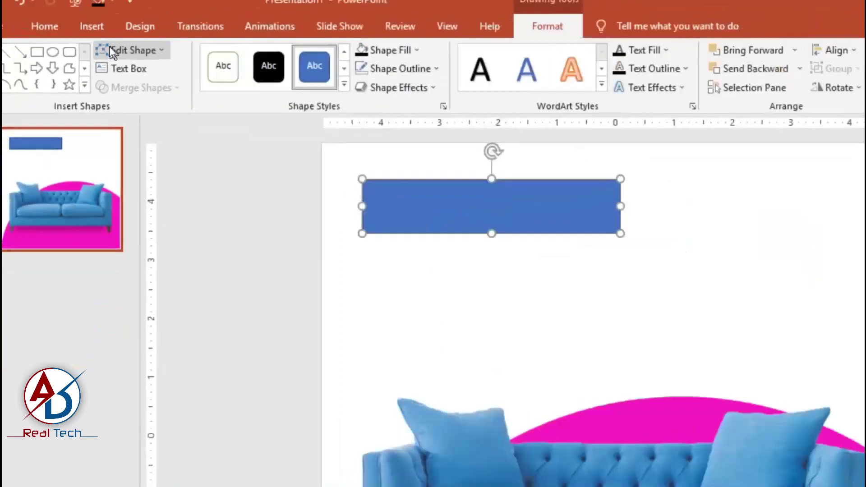
# - Edit the rectangle's corner points to slant it into a parallelogram, then nudge it slightly right
pyautogui.click(113, 50)
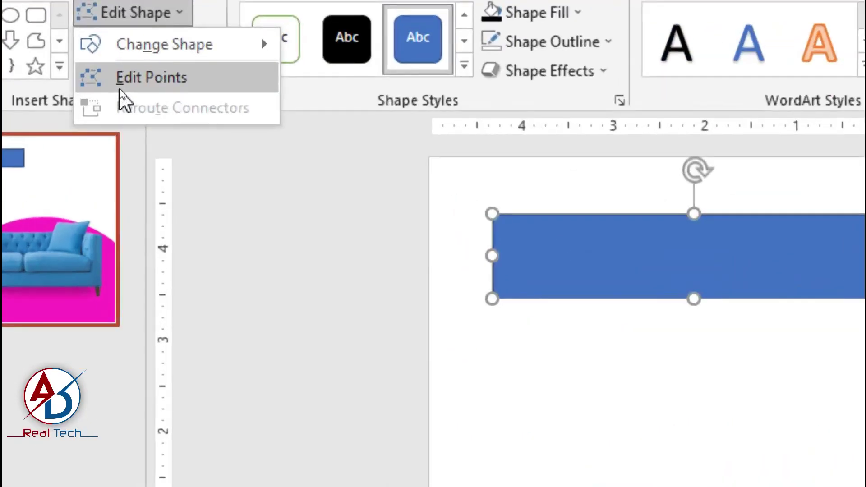
pyautogui.click(121, 90)
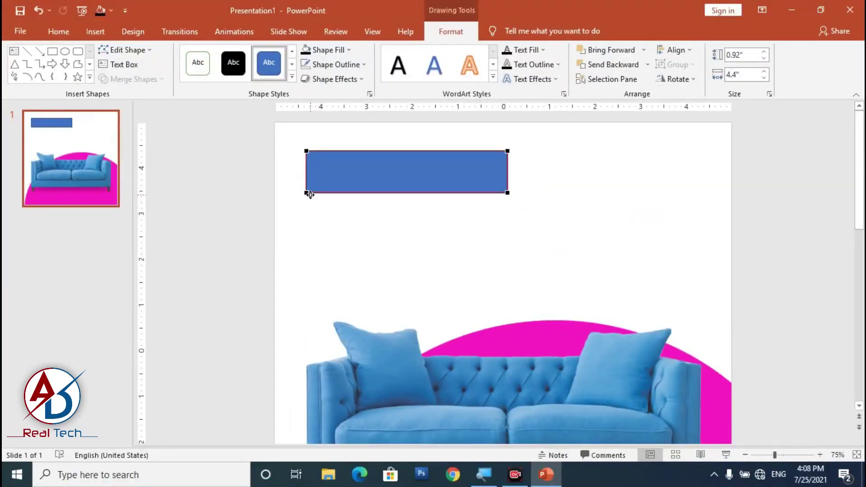
pyautogui.moveTo(308, 193); pyautogui.dragTo(336, 193)
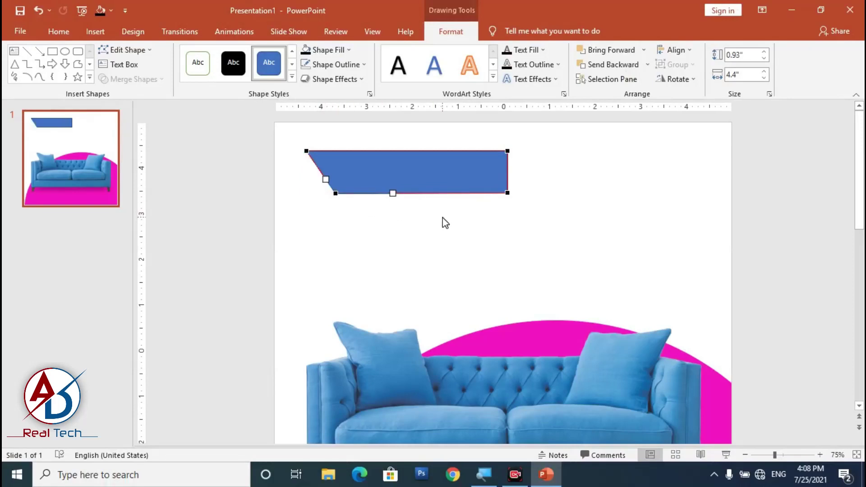
pyautogui.moveTo(508, 151); pyautogui.dragTo(479, 152)
pyautogui.click(821, 236)
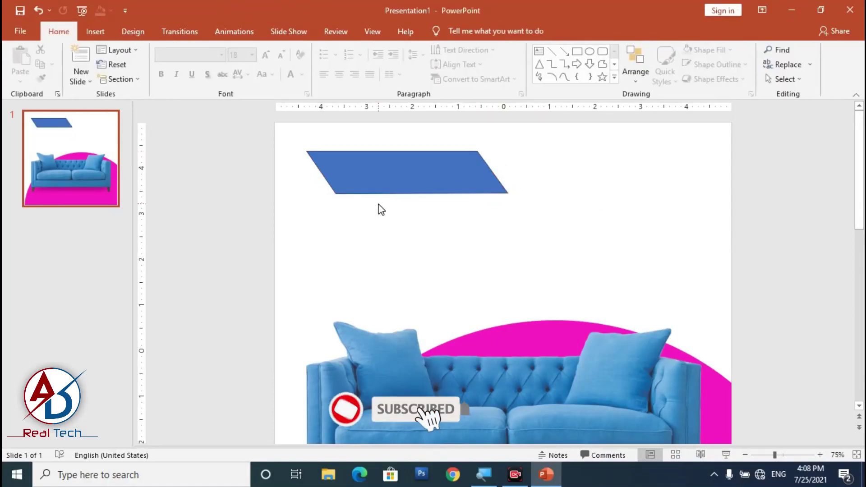
pyautogui.keyDown('ctrl'); pyautogui.scroll(-2, 379, 248); pyautogui.keyUp('ctrl')
pyautogui.keyDown('ctrl'); pyautogui.scroll(2, 379, 249); pyautogui.keyUp('ctrl')
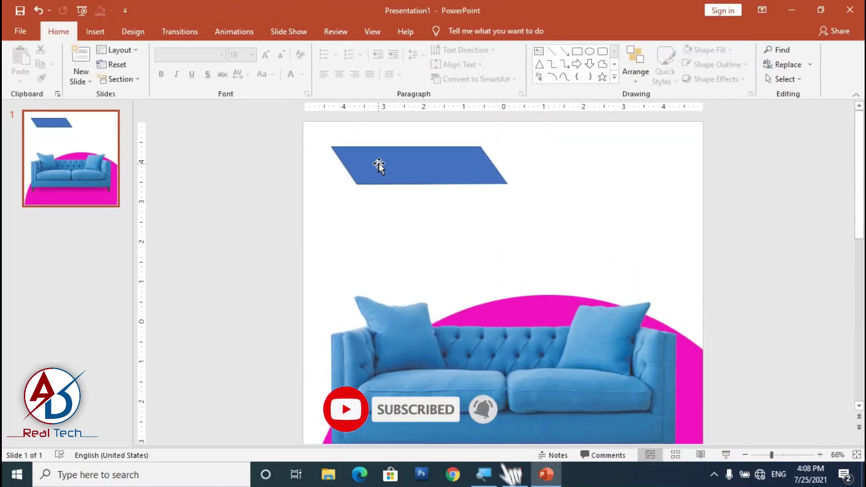
pyautogui.click(380, 169)
pyautogui.moveTo(379, 170); pyautogui.dragTo(384, 170)
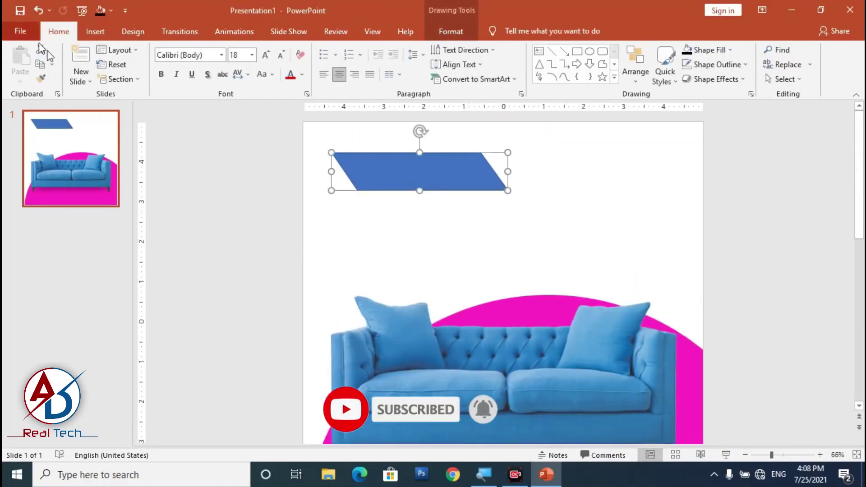
pyautogui.click(100, 36)
pyautogui.click(205, 64)
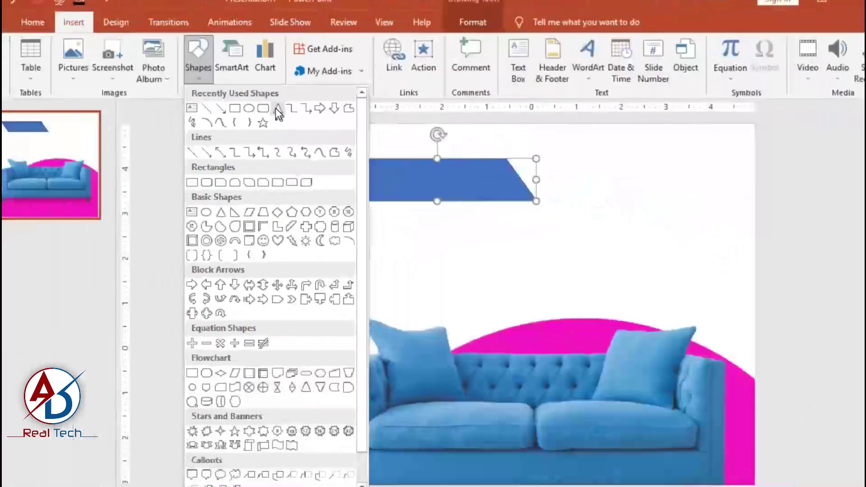
# - Draw a small triangle below the banner and remove the outlines from both the triangle and the banner
pyautogui.click(277, 109)
pyautogui.moveTo(384, 218); pyautogui.dragTo(419, 248)
pyautogui.click(327, 69)
pyautogui.click(335, 201)
pyautogui.click(402, 168)
pyautogui.click(336, 65)
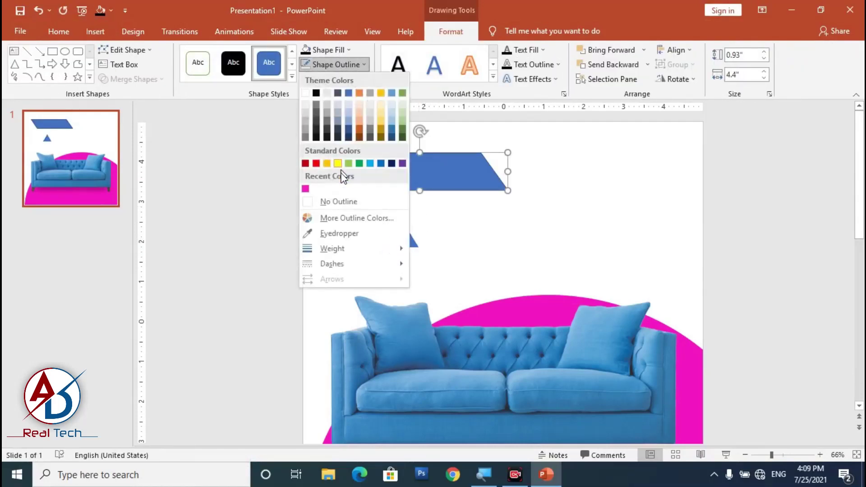
pyautogui.click(348, 201)
# - Shrink the triangle to about 0.59 by 0.72 in and fit it onto the banner's top-left corner
pyautogui.scroll(4, 488, 276)
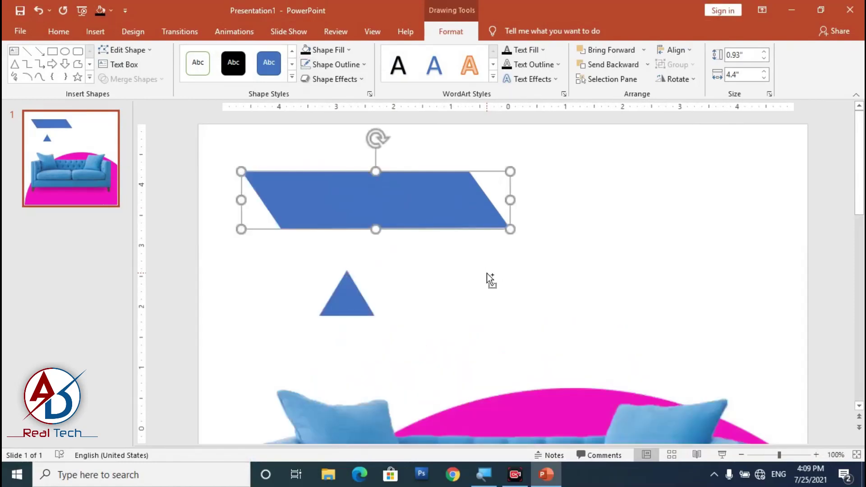
pyautogui.moveTo(350, 305); pyautogui.dragTo(274, 163)
pyautogui.moveTo(241, 126); pyautogui.dragTo(248, 132)
pyautogui.moveTo(283, 167); pyautogui.dragTo(273, 161)
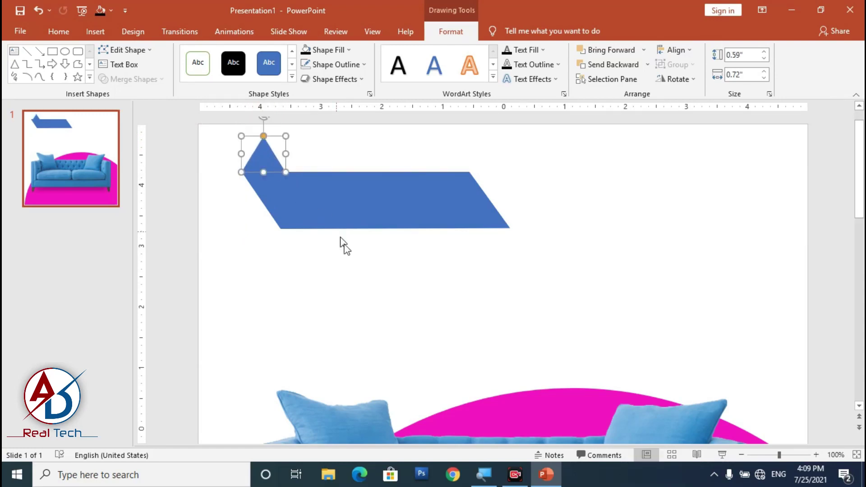
pyautogui.click(372, 320)
pyautogui.scroll(-5, 358, 315)
pyautogui.scroll(2, 416, 316)
pyautogui.scroll(2, 415, 316)
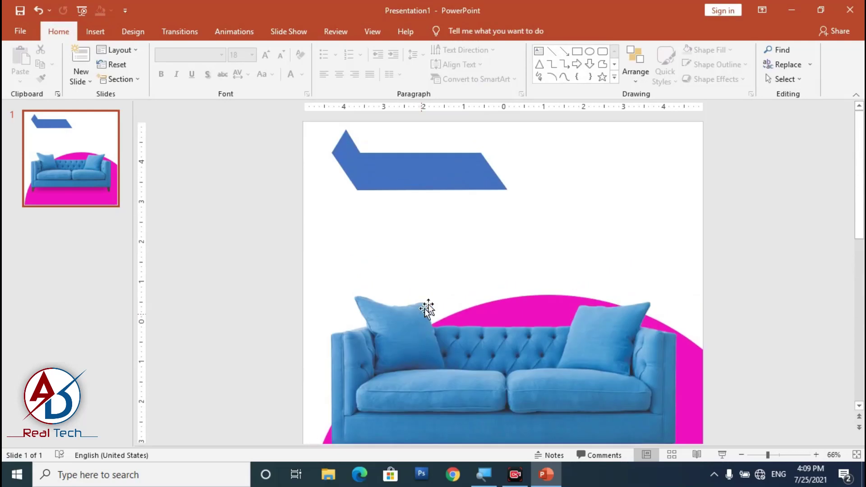
pyautogui.click(400, 177)
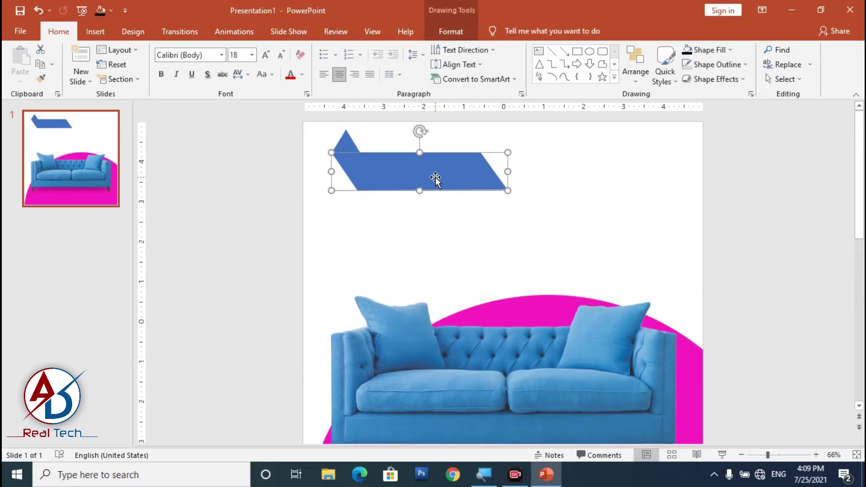
# - Give the banner a gradient fill, delete the extra stops, and make the first stop pink
pyautogui.rightClick(435, 177)
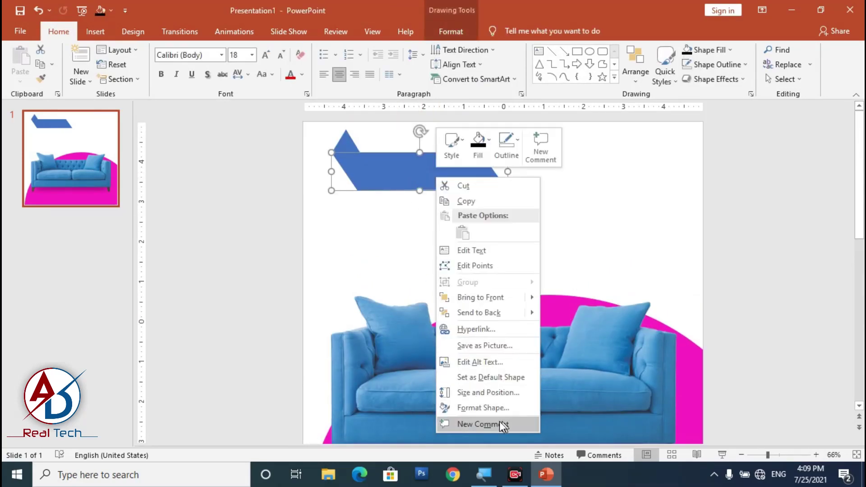
pyautogui.click(478, 409)
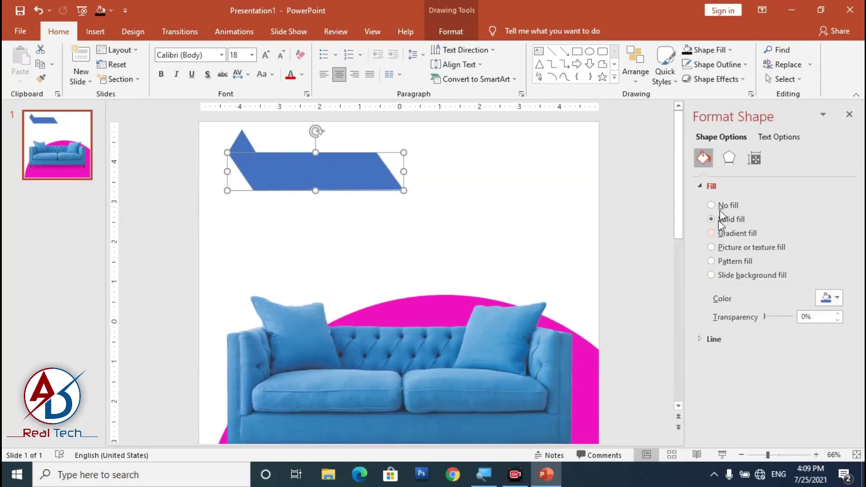
pyautogui.click(724, 234)
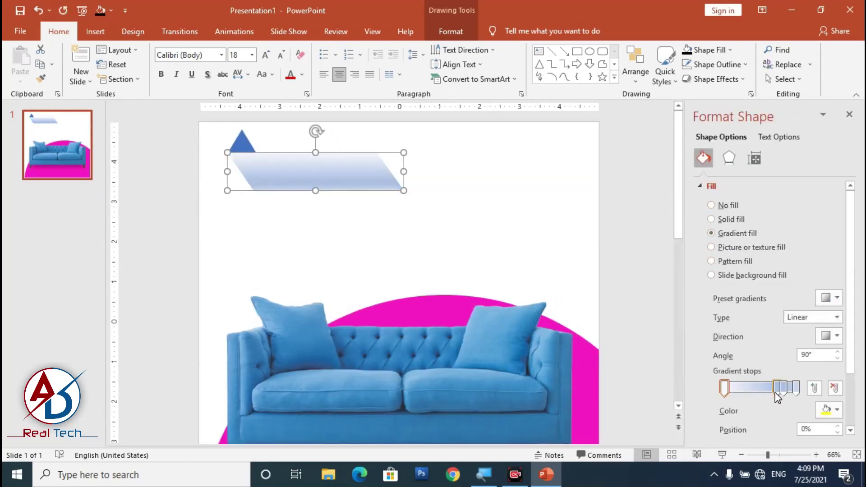
pyautogui.click(835, 387)
pyautogui.click(835, 388)
pyautogui.click(730, 390)
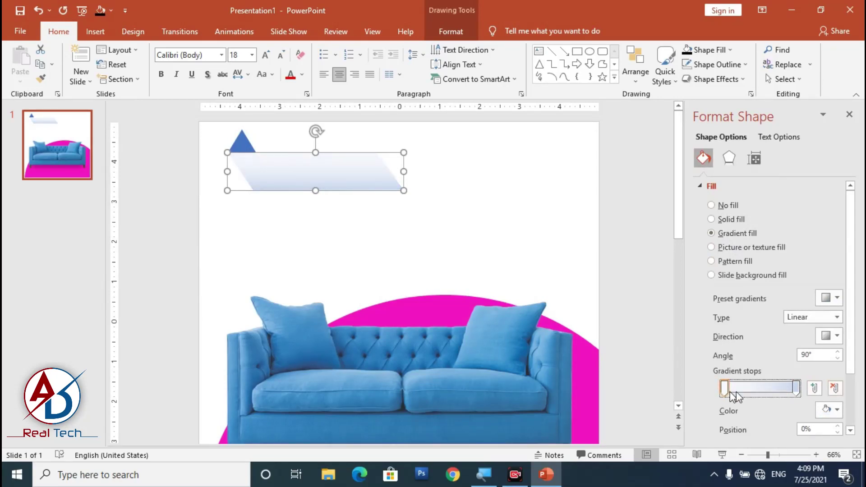
pyautogui.click(837, 409)
pyautogui.click(727, 393)
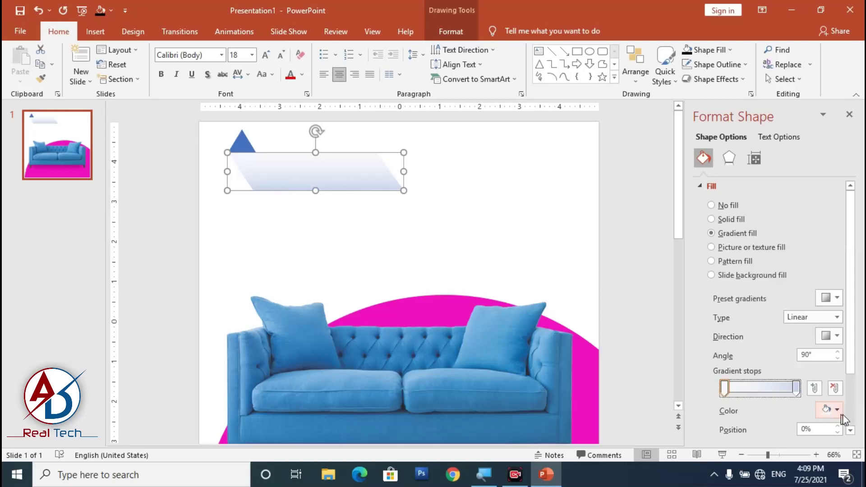
pyautogui.click(838, 410)
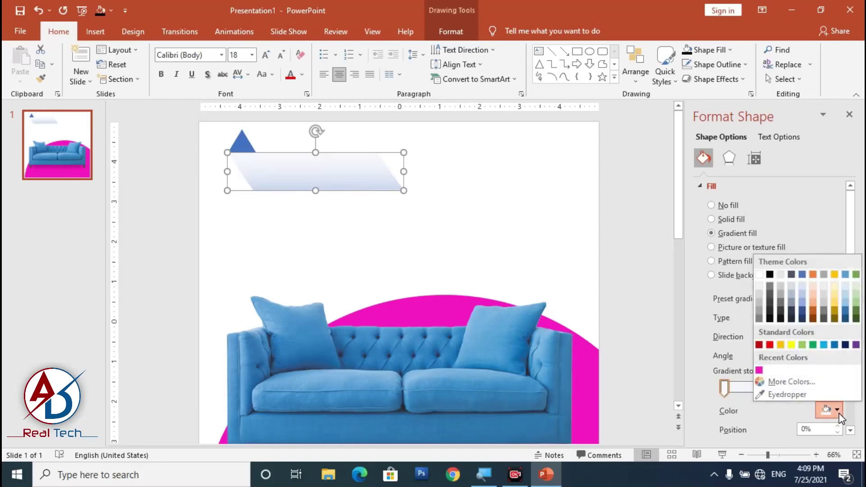
pyautogui.click(759, 370)
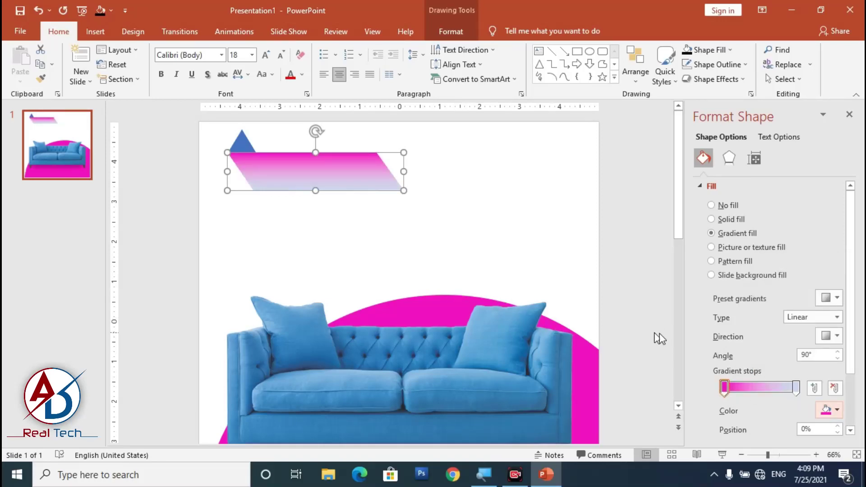
# - Set the last gradient stop to a slightly darker shade of the pink
pyautogui.click(797, 387)
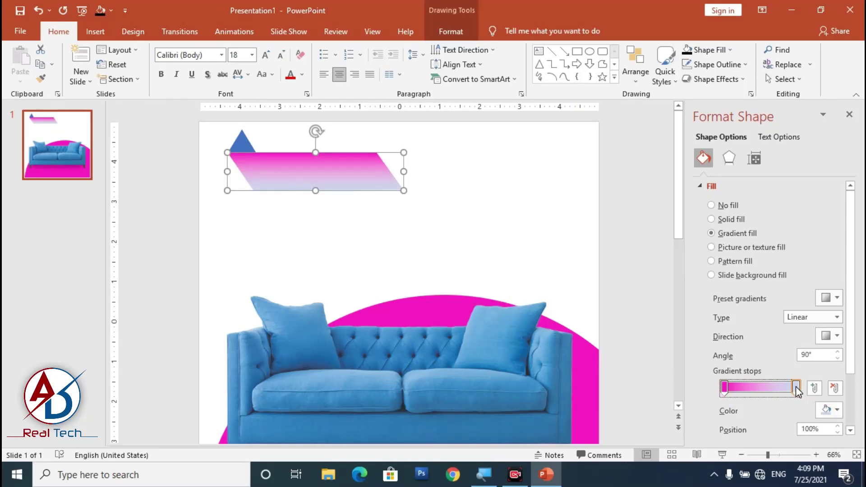
pyautogui.click(836, 410)
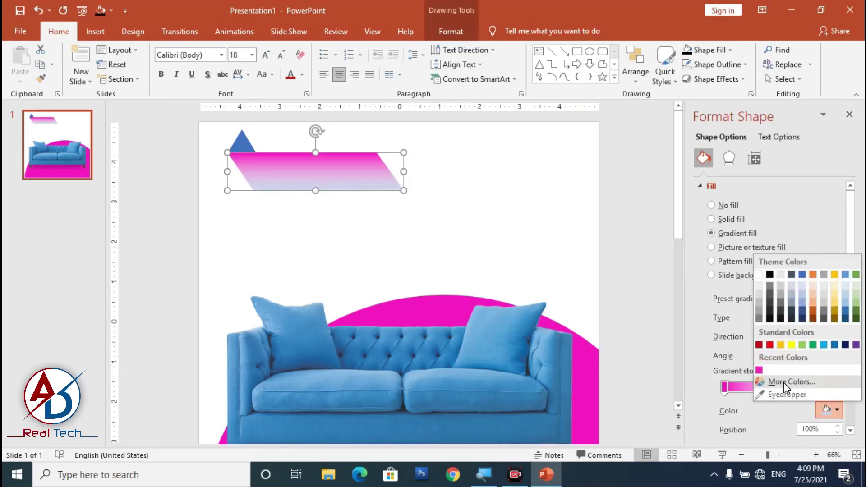
pyautogui.click(784, 383)
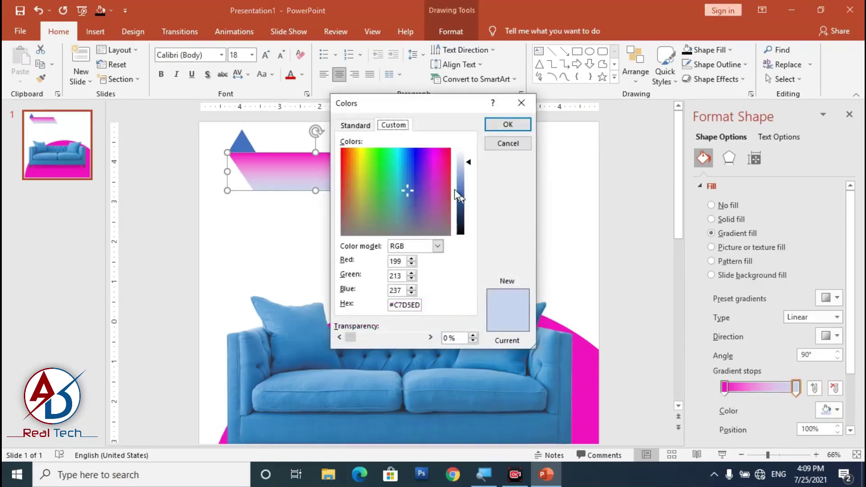
pyautogui.click(503, 144)
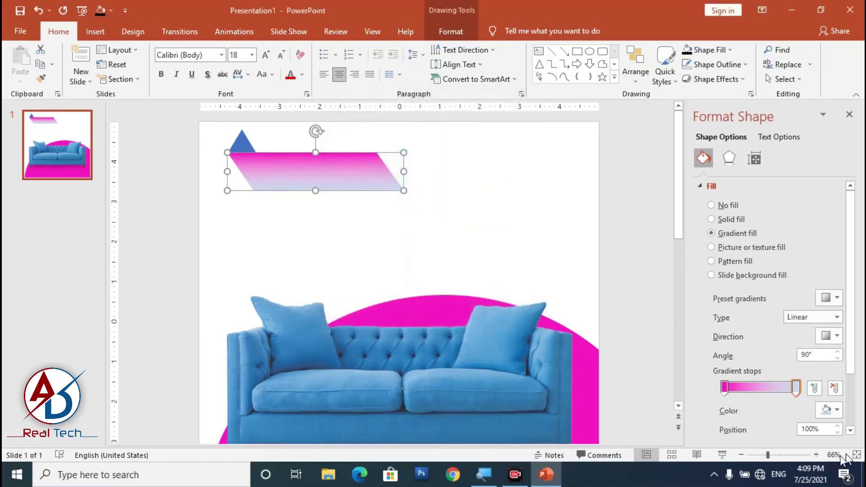
pyautogui.click(837, 412)
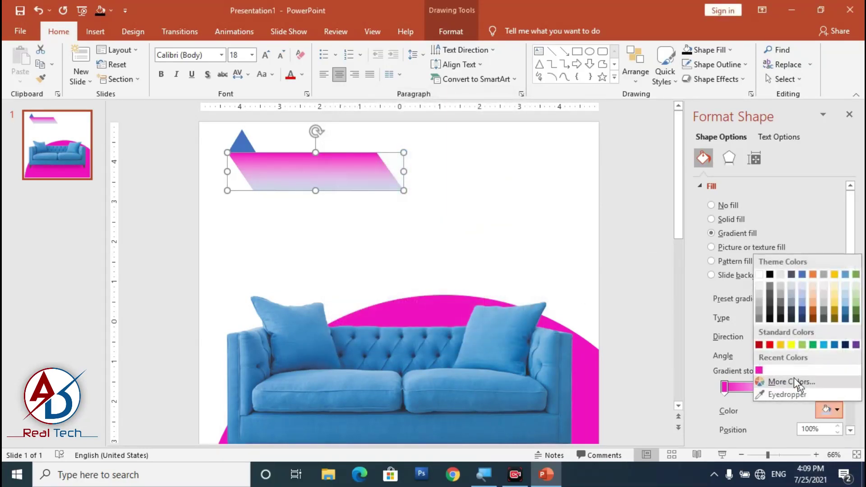
pyautogui.click(760, 371)
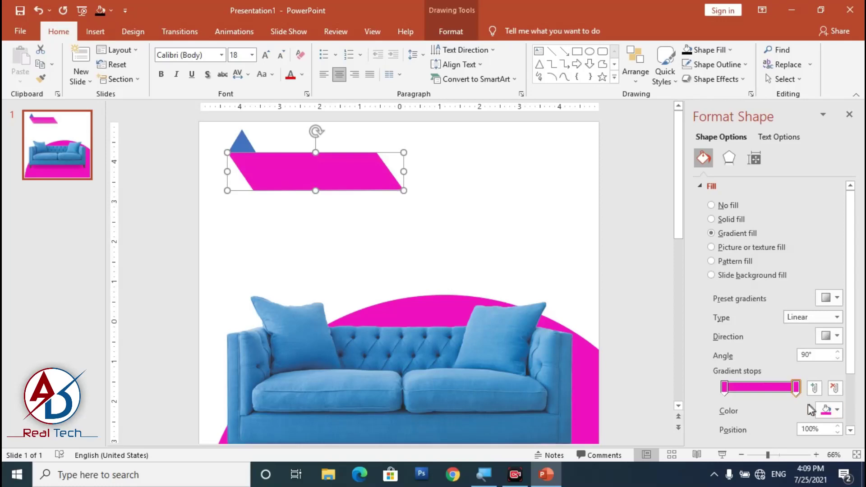
pyautogui.click(827, 415)
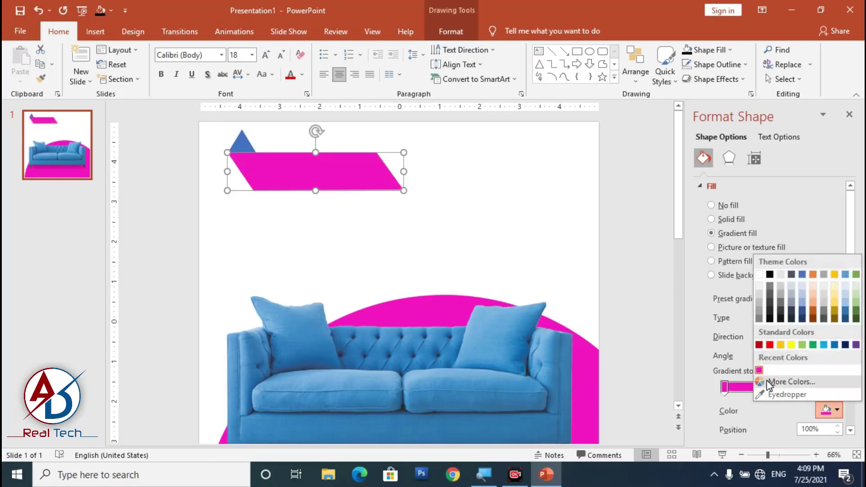
pyautogui.click(773, 381)
pyautogui.moveTo(467, 194); pyautogui.dragTo(470, 200)
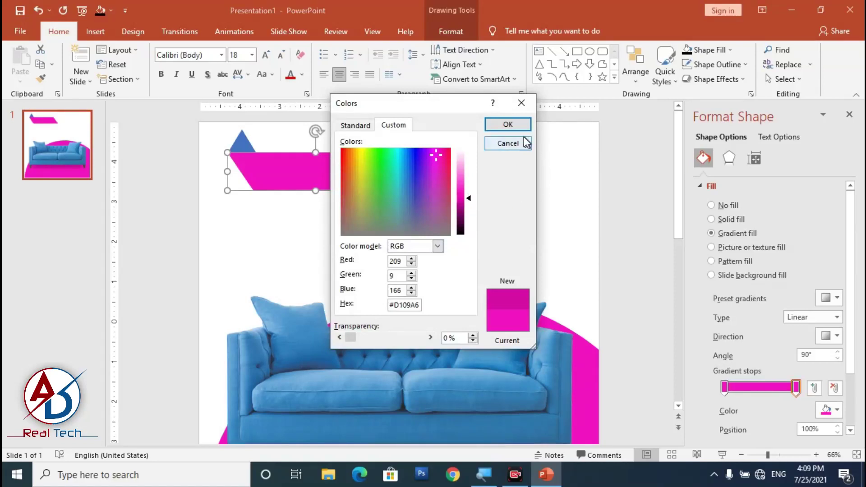
pyautogui.click(509, 125)
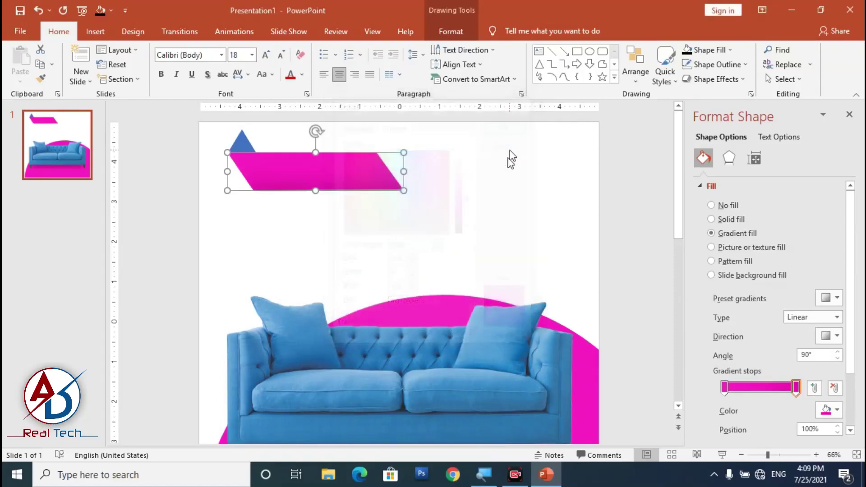
# - Run the gradient left to right at 0° and deepen the end stop to #A90786 magenta
pyautogui.click(837, 337)
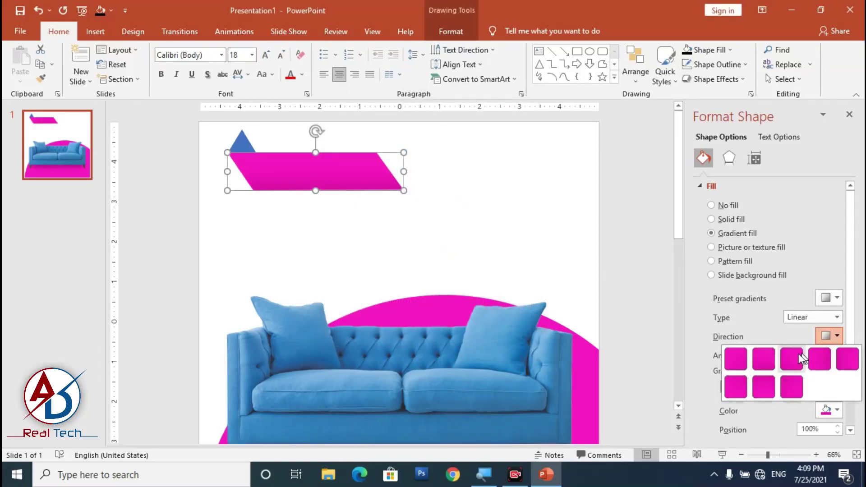
pyautogui.click(814, 369)
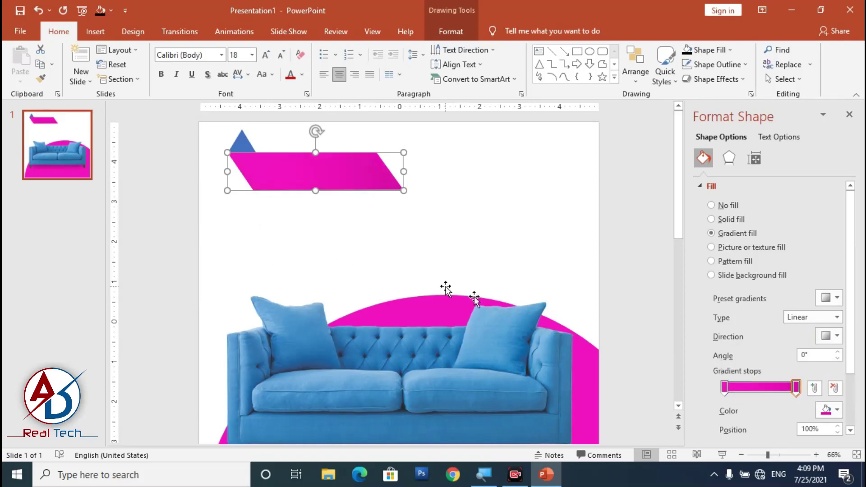
pyautogui.click(832, 410)
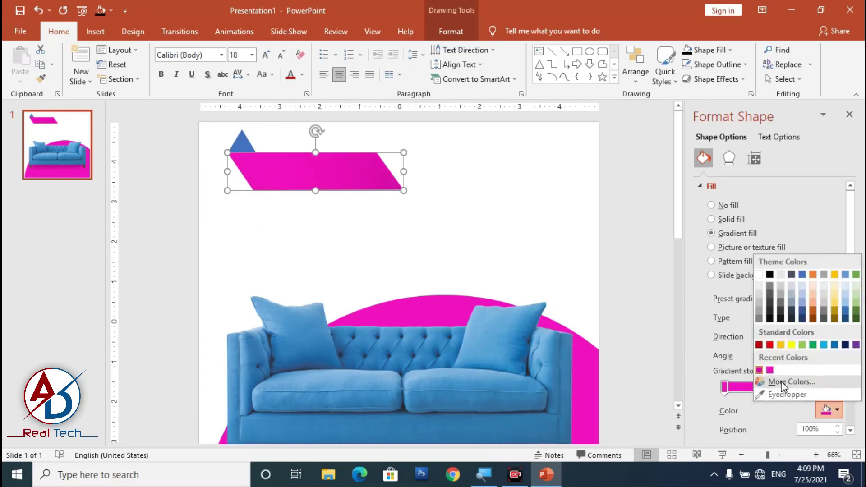
pyautogui.click(763, 383)
pyautogui.moveTo(470, 201); pyautogui.dragTo(470, 206)
pyautogui.click(508, 125)
# - Apply a gradient fill to the small blue triangle so it matches the banner
pyautogui.click(524, 246)
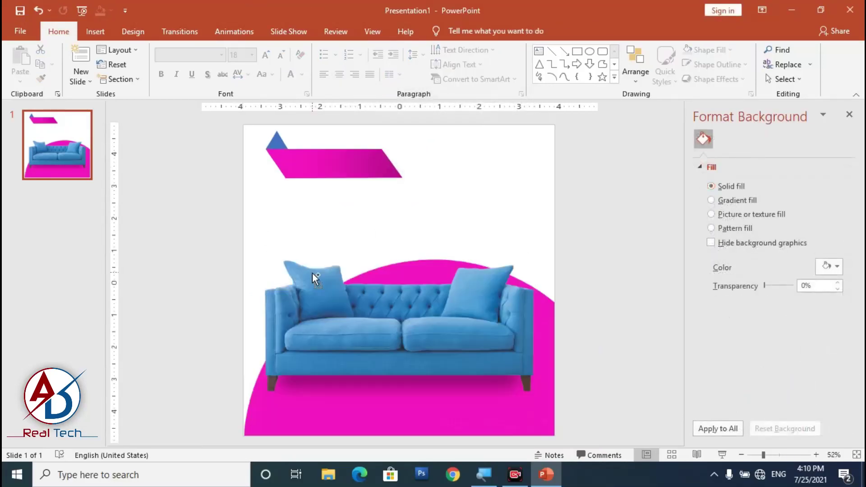
pyautogui.click(242, 147)
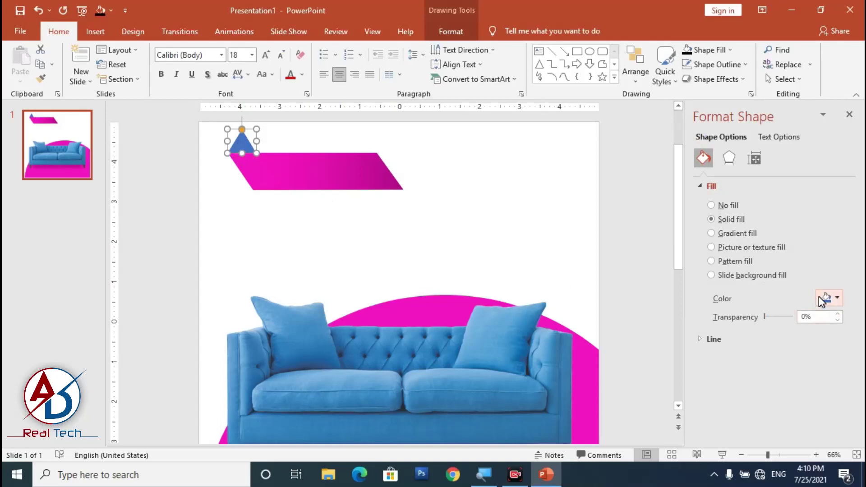
pyautogui.click(717, 234)
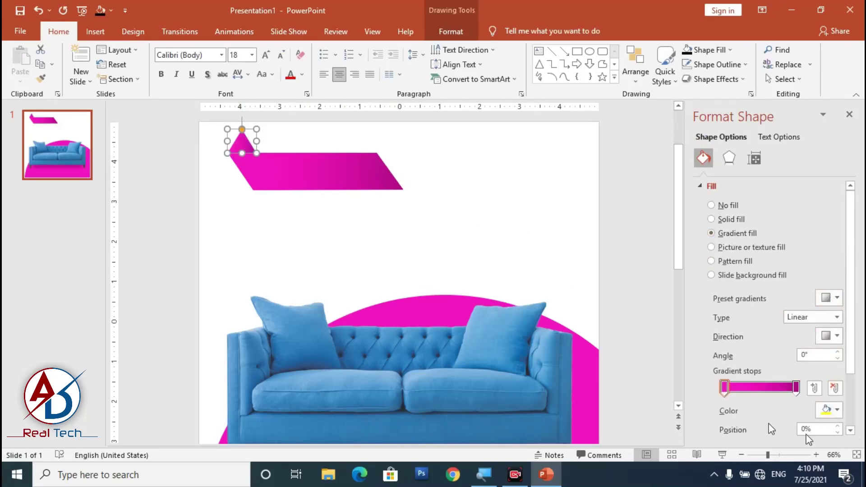
pyautogui.click(277, 212)
# - Enlarge the pink banner by dragging its bottom-right corner wider and taller
pyautogui.scroll(-2, 344, 290)
pyautogui.scroll(2, 372, 299)
pyautogui.scroll(1, 372, 298)
pyautogui.click(340, 174)
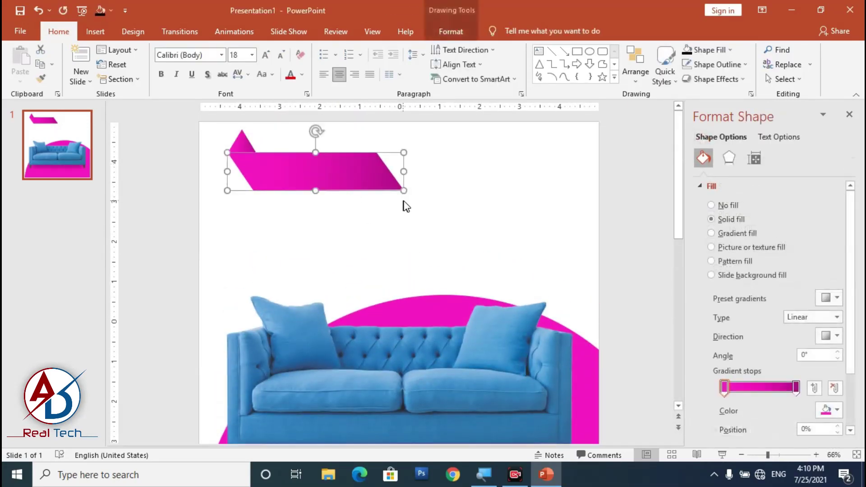
pyautogui.moveTo(404, 192); pyautogui.dragTo(440, 197)
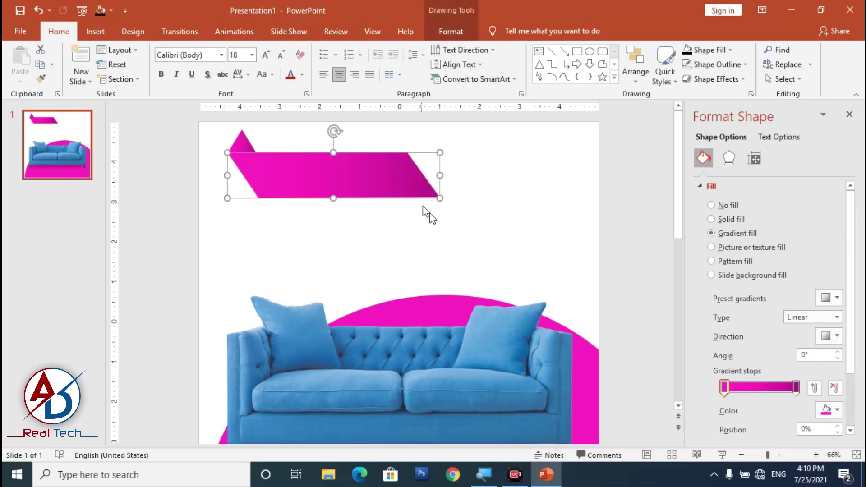
pyautogui.click(467, 260)
pyautogui.scroll(3, 468, 260)
pyautogui.scroll(2, 445, 259)
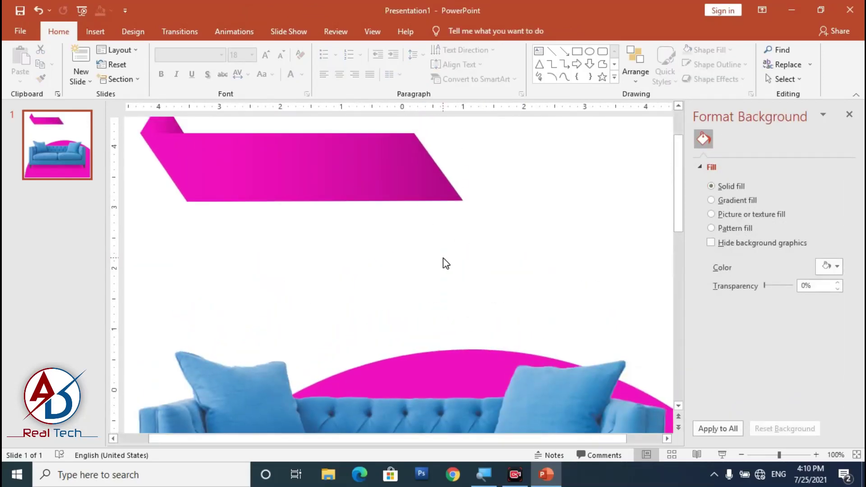
# - Duplicate the pink banner below itself and give the copy a light blue solid fill
pyautogui.click(343, 192)
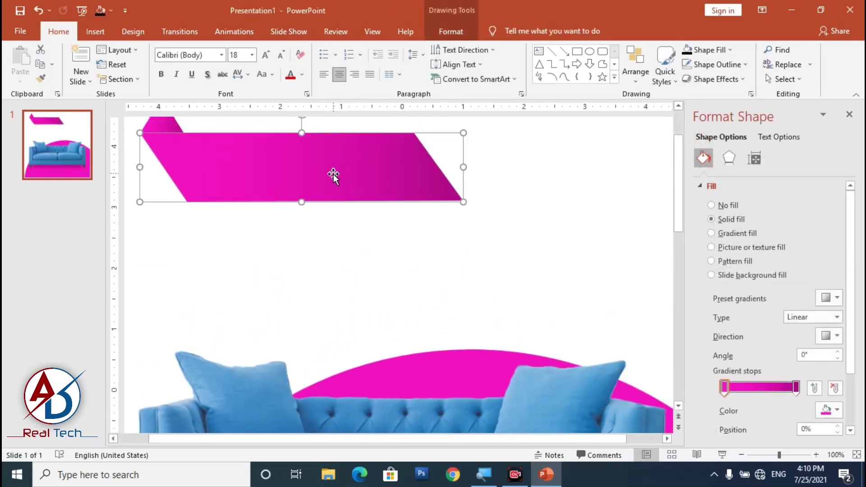
pyautogui.moveTo(326, 200); pyautogui.dragTo(315, 236)
pyautogui.click(729, 204)
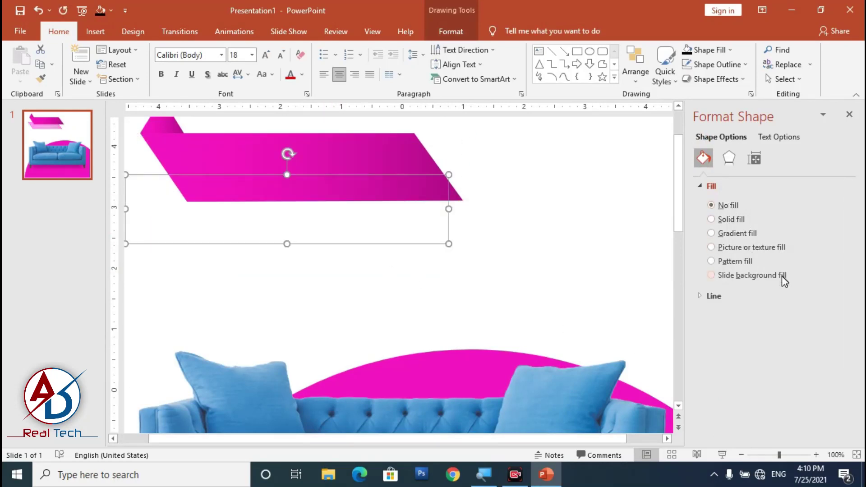
pyautogui.click(727, 219)
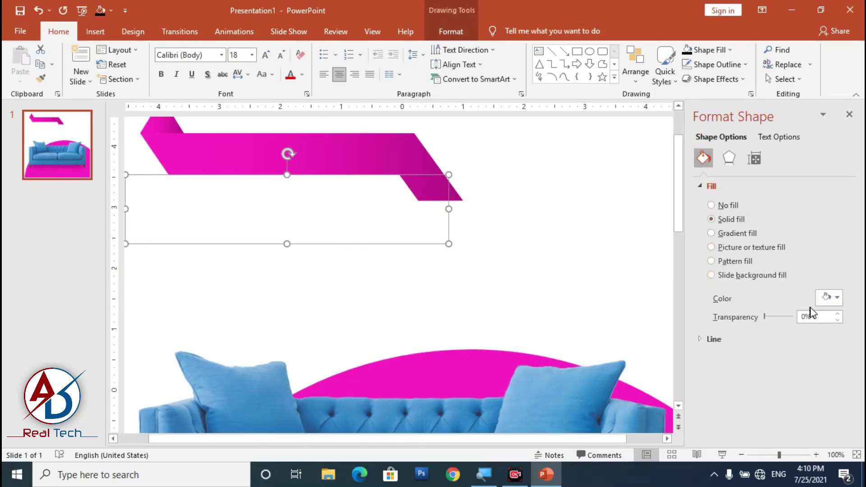
pyautogui.click(837, 297)
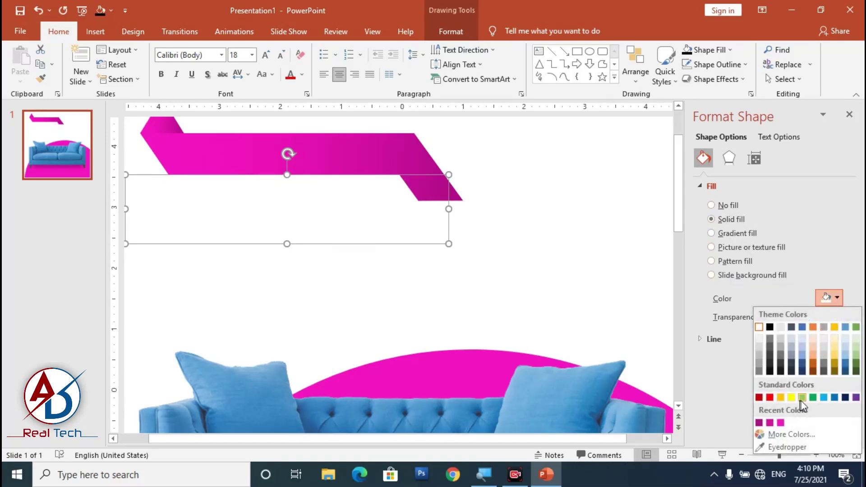
pyautogui.click(824, 398)
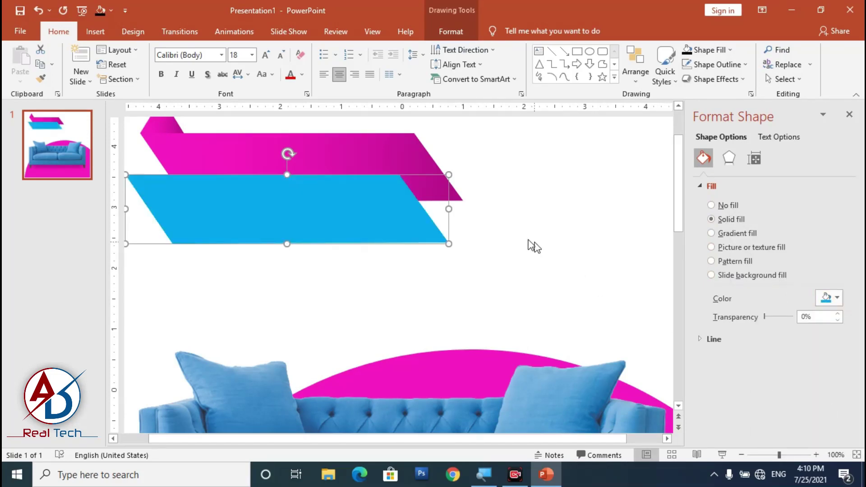
# - Move the blue copy up just under the pink banner and send it backward
pyautogui.moveTo(384, 213); pyautogui.dragTo(391, 185)
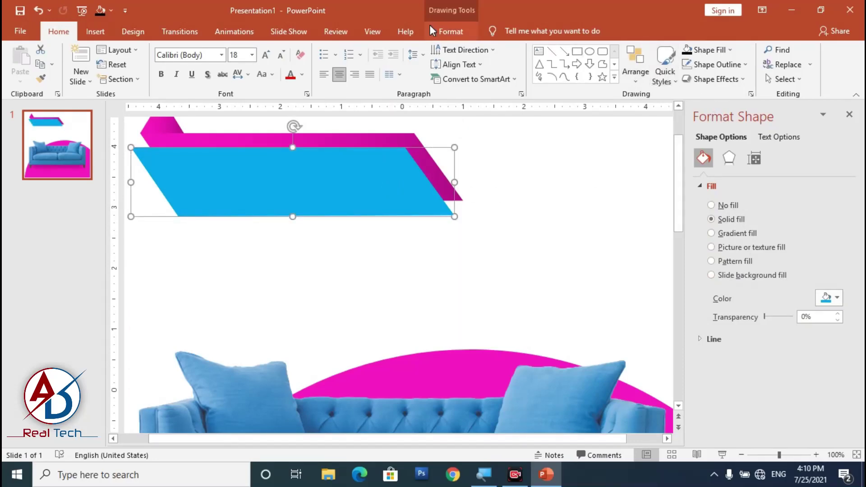
pyautogui.click(459, 35)
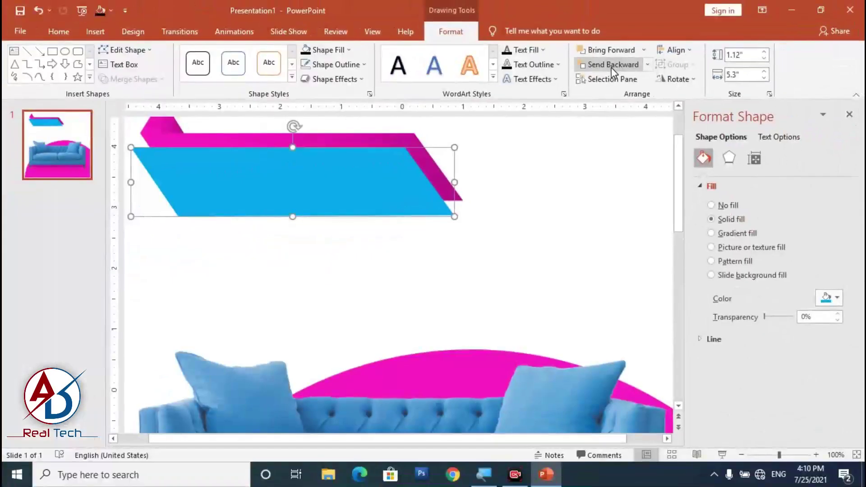
pyautogui.click(611, 66)
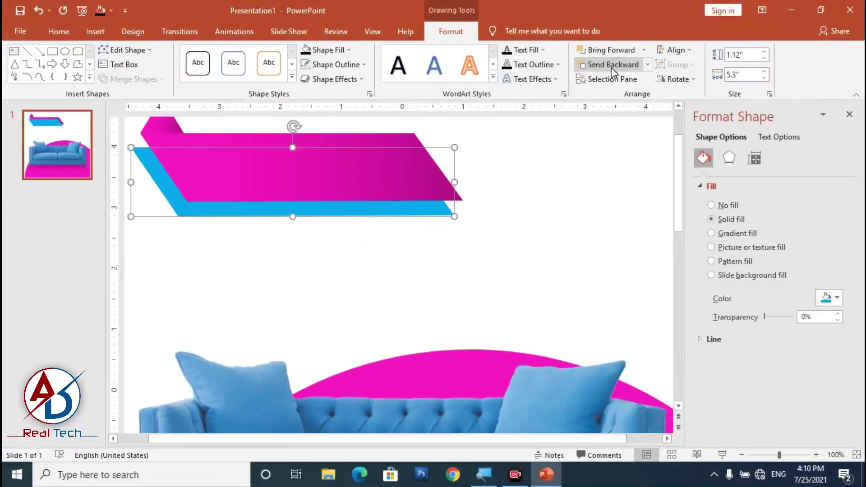
pyautogui.click(548, 315)
pyautogui.scroll(-5, 513, 264)
pyautogui.scroll(3, 513, 263)
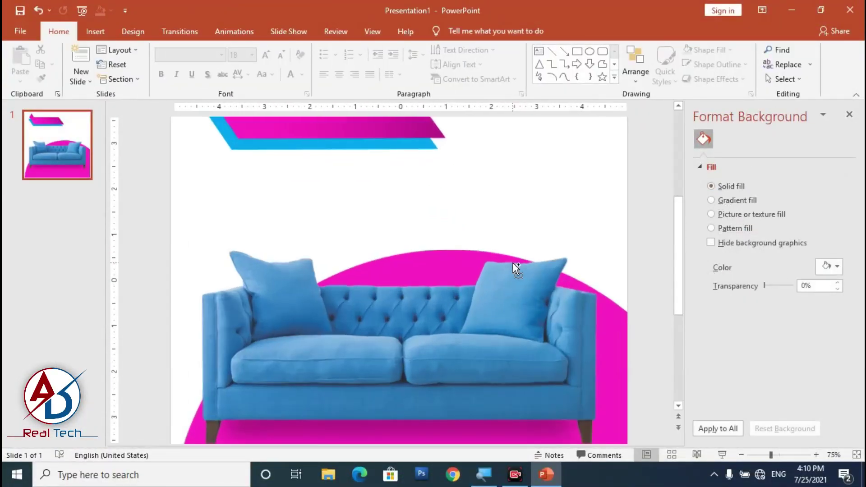
pyautogui.scroll(1, 505, 249)
# - Copy the pink banner below the blue strip, flip it vertically, and shrink it to 0.56 by 2.64 in
pyautogui.click(278, 153)
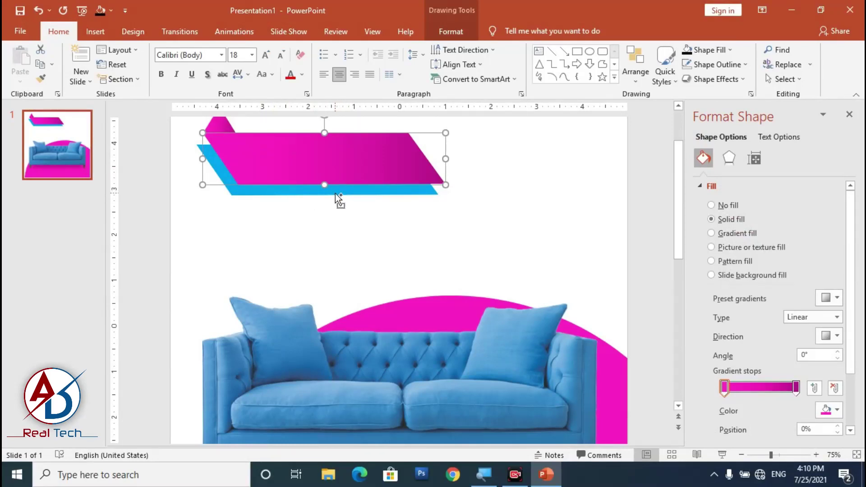
pyautogui.moveTo(335, 193); pyautogui.dragTo(365, 224)
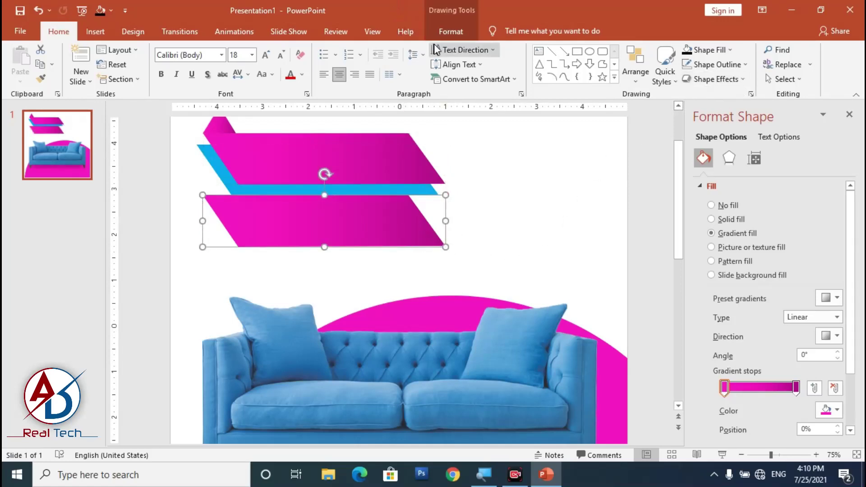
pyautogui.click(451, 31)
pyautogui.click(677, 79)
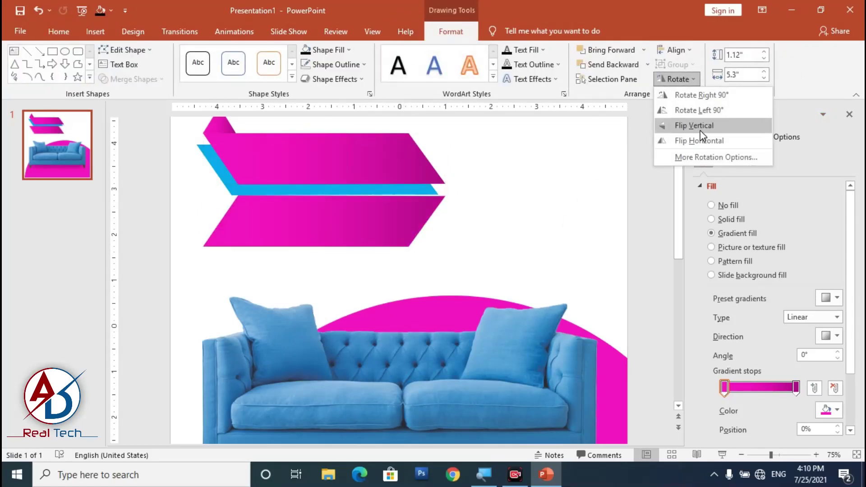
pyautogui.click(701, 130)
pyautogui.moveTo(446, 247); pyautogui.dragTo(396, 207)
pyautogui.click(470, 248)
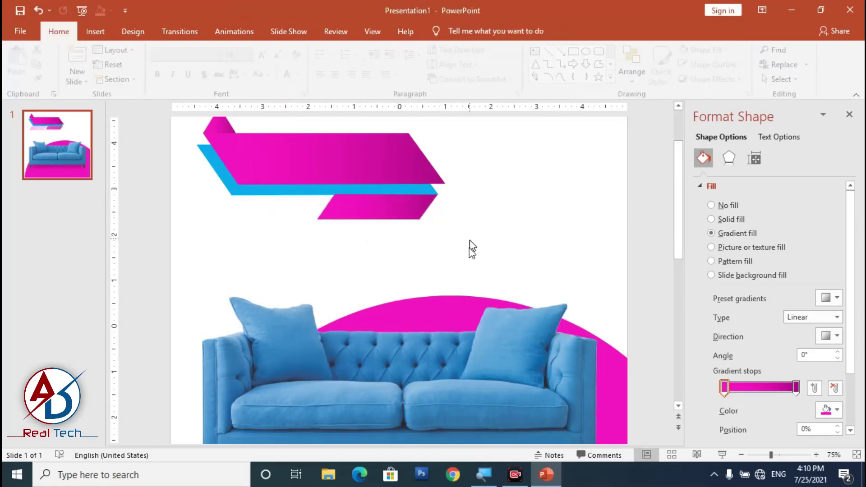
pyautogui.scroll(12, 470, 248)
pyautogui.scroll(5, 469, 272)
pyautogui.scroll(-1, 469, 267)
pyautogui.scroll(1, 474, 258)
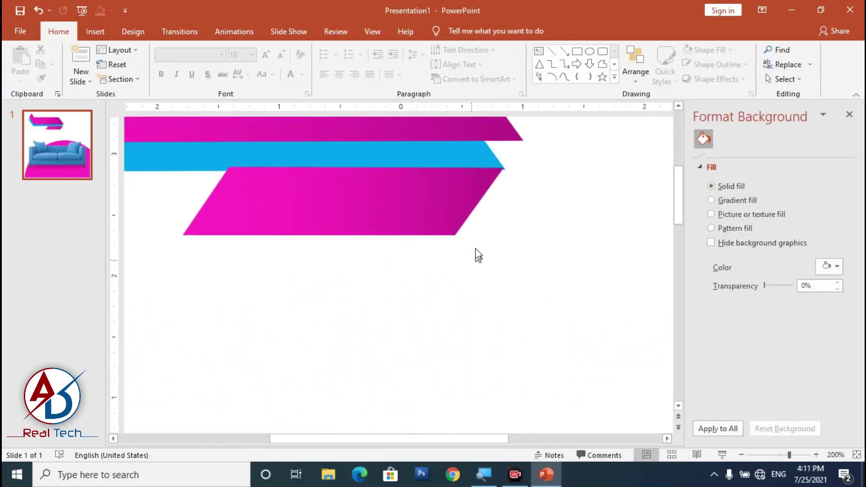
# - Nudge the lower pink parallelogram slightly to fine-tune its position
pyautogui.click(465, 210)
pyautogui.moveTo(465, 209); pyautogui.dragTo(466, 209)
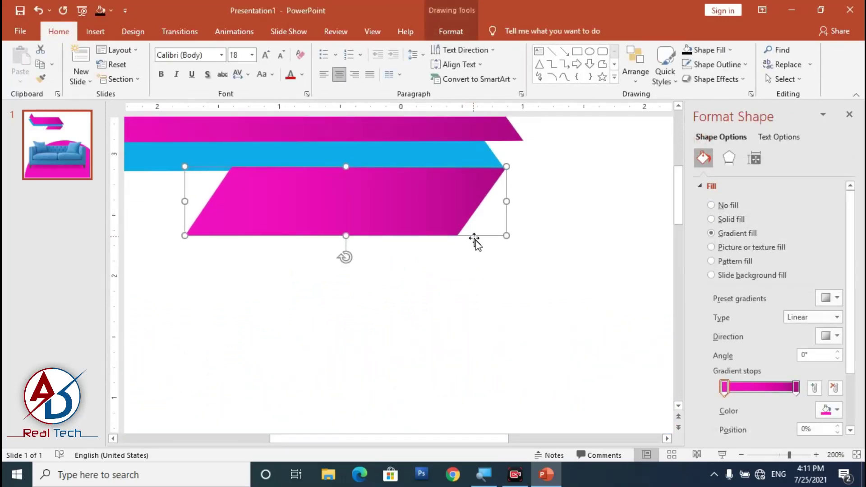
pyautogui.click(481, 297)
pyautogui.click(443, 214)
pyautogui.moveTo(443, 215); pyautogui.dragTo(445, 222)
pyautogui.click(536, 283)
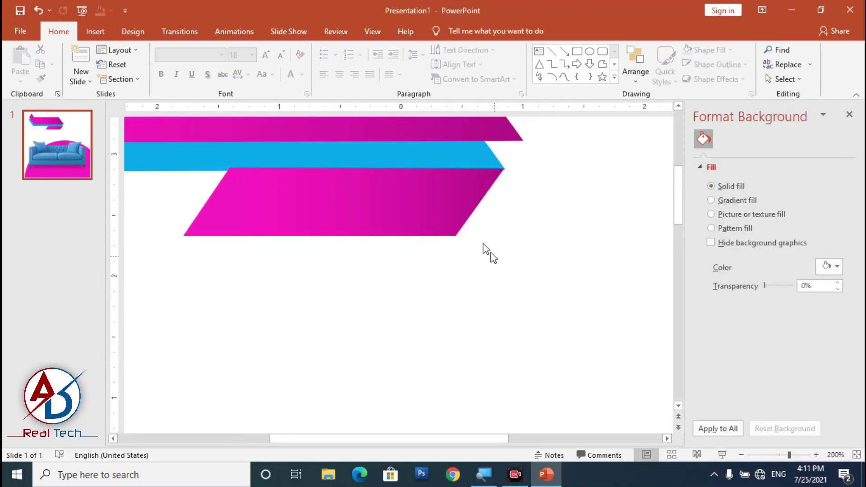
pyautogui.click(458, 224)
pyautogui.click(561, 294)
pyautogui.scroll(-5, 554, 303)
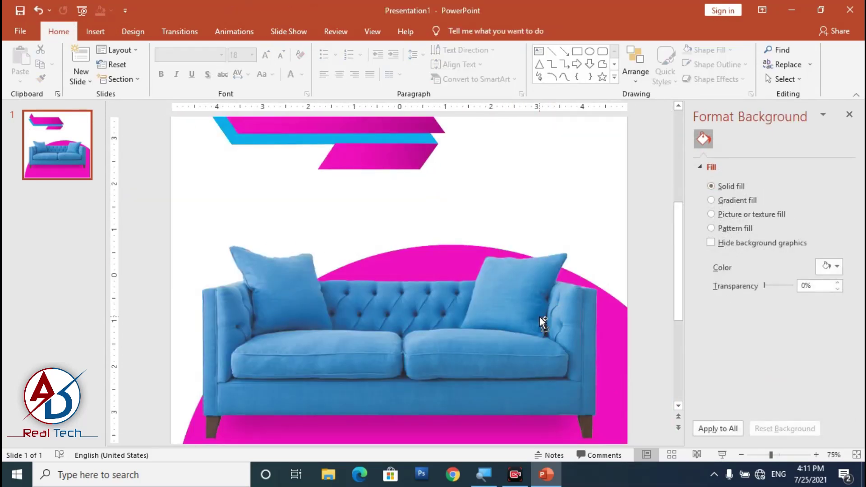
pyautogui.scroll(5, 540, 317)
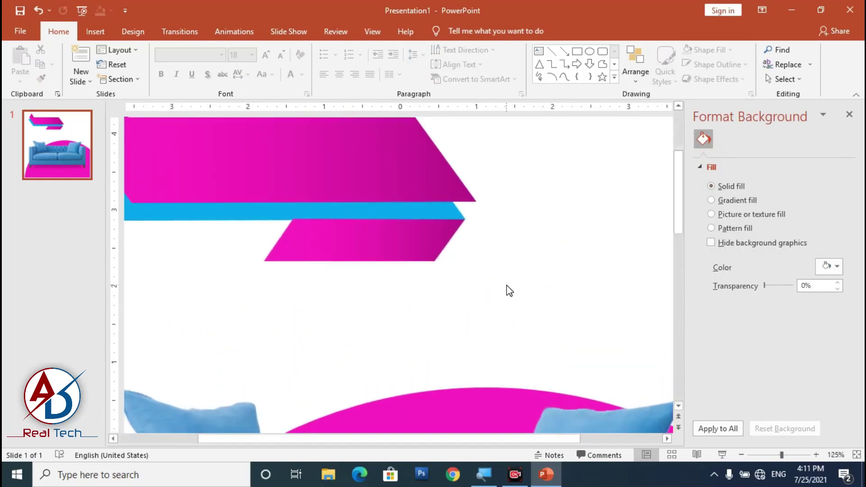
pyautogui.scroll(-4, 466, 425)
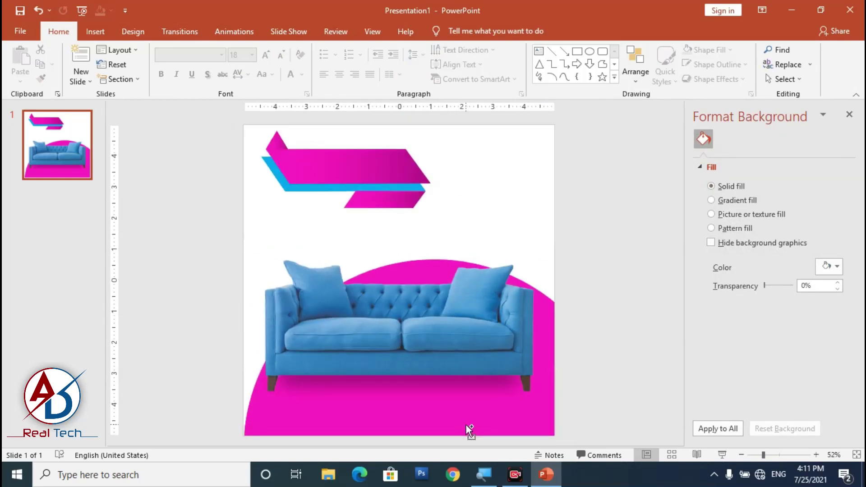
# - Make a trial copy of the small banner piece, then delete the stray thin pink line
pyautogui.click(369, 211)
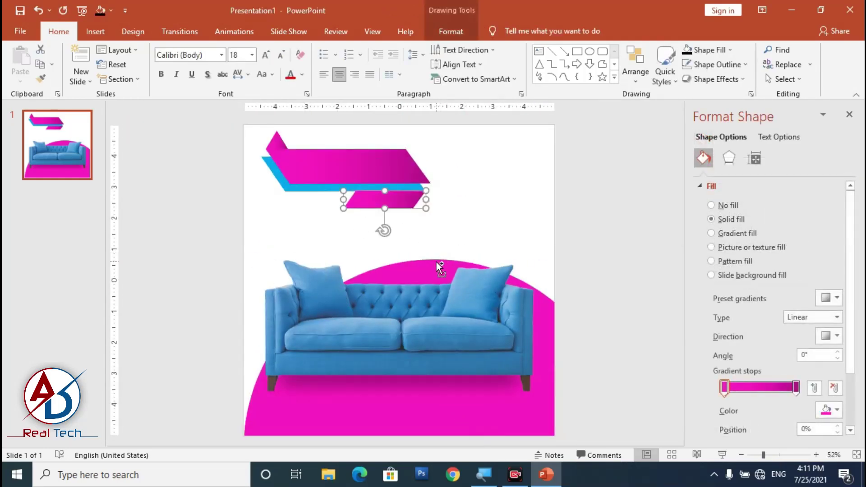
pyautogui.keyDown('ctrl'); pyautogui.moveTo(388, 207); pyautogui.dragTo(329, 197); pyautogui.keyUp('ctrl')
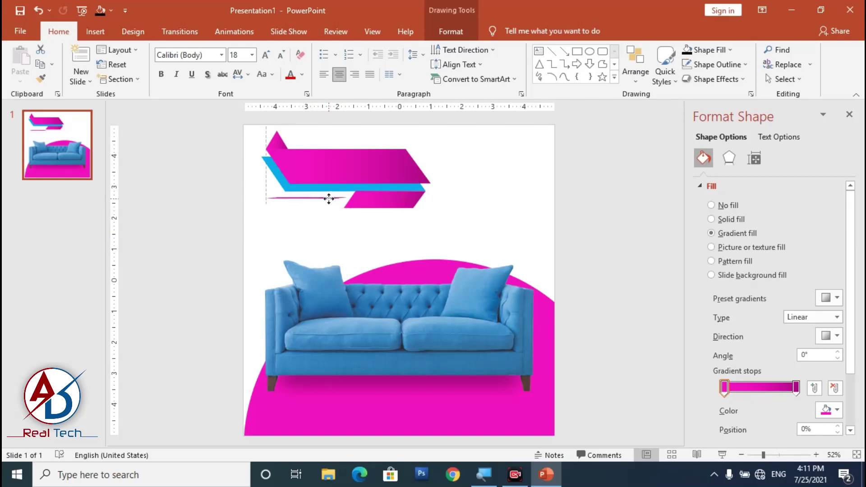
pyautogui.click(332, 234)
pyautogui.scroll(5, 397, 299)
pyautogui.scroll(2, 398, 299)
pyautogui.scroll(2, 398, 298)
pyautogui.click(218, 238)
pyautogui.press('Delete')
# - Pick the straight line tool from the Insert Shapes gallery
pyautogui.scroll(-5, 340, 273)
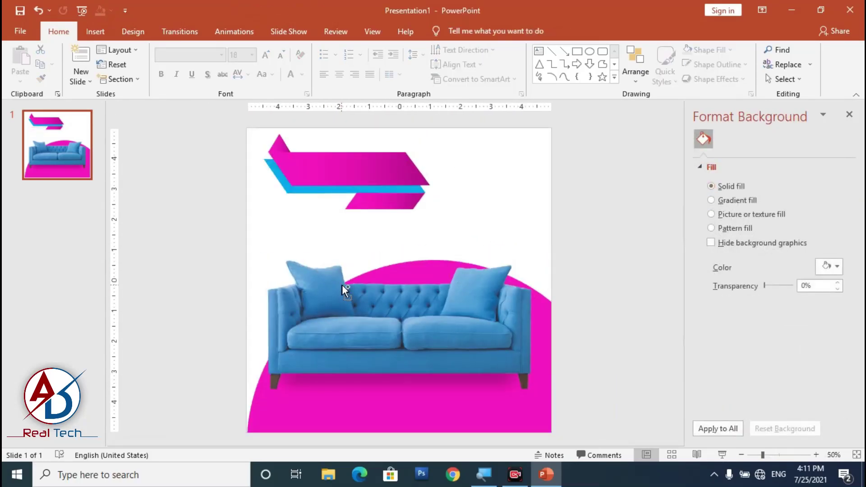
pyautogui.click(95, 31)
pyautogui.click(214, 66)
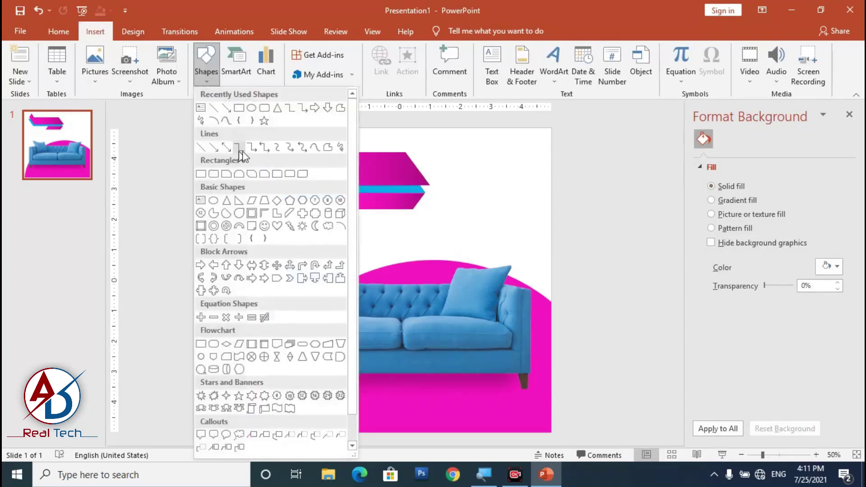
pyautogui.click(214, 110)
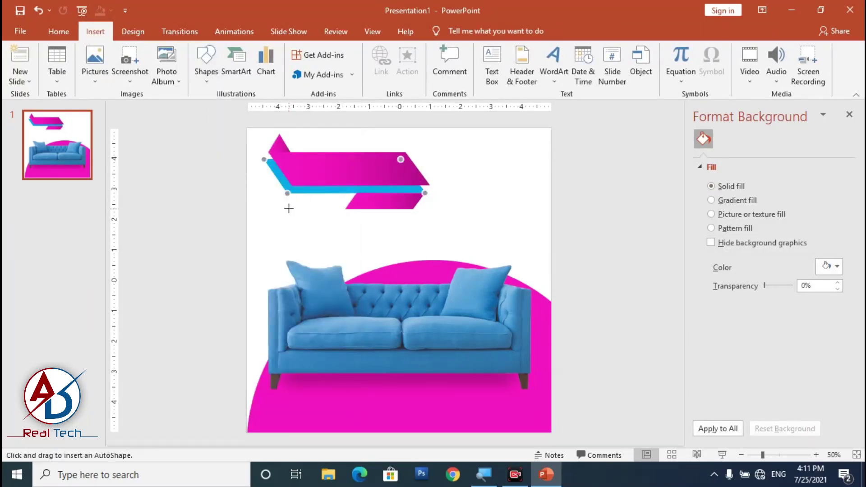
# - Draw a short magenta line 2¼ pt thick and place it under the banner
pyautogui.moveTo(284, 206); pyautogui.dragTo(339, 209)
pyautogui.click(334, 64)
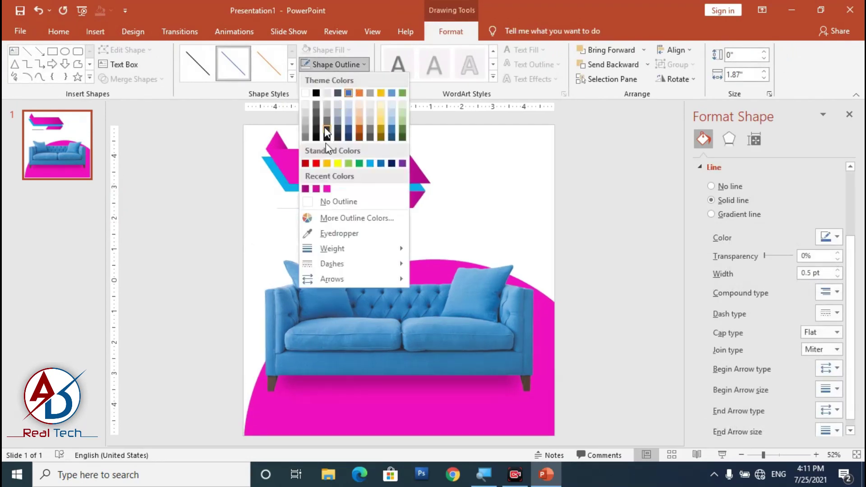
pyautogui.click(328, 188)
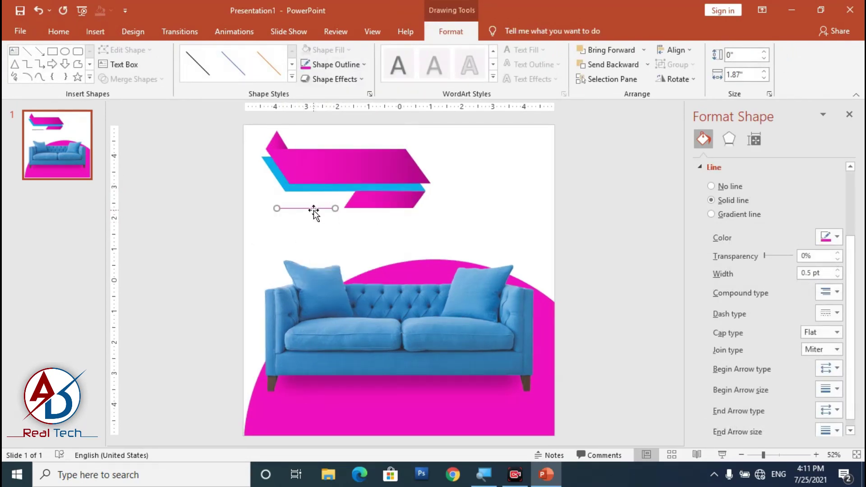
pyautogui.click(343, 64)
pyautogui.moveTo(334, 248)
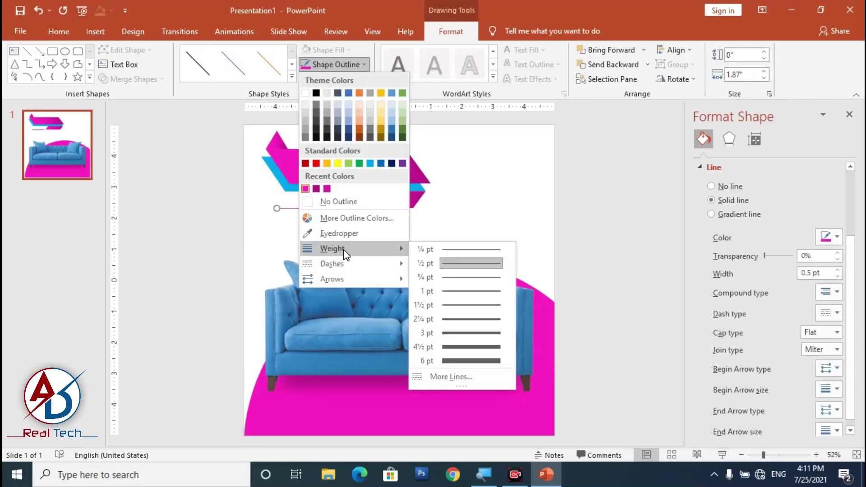
pyautogui.click(491, 319)
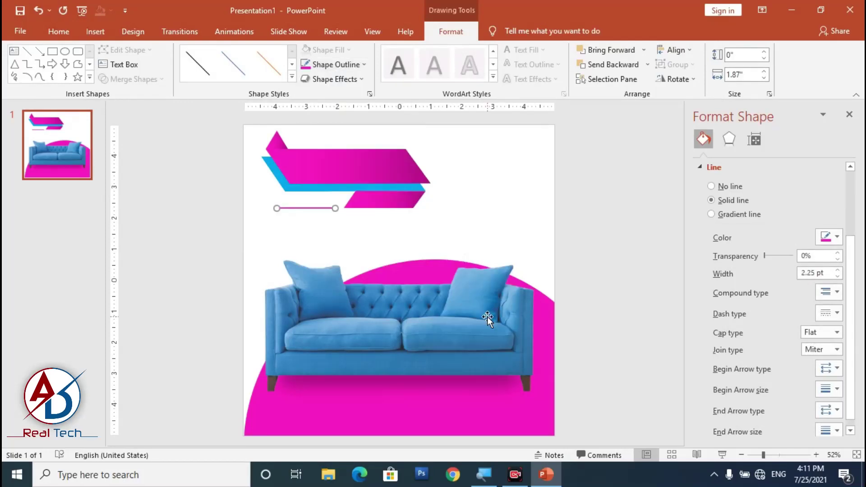
pyautogui.moveTo(295, 208); pyautogui.dragTo(343, 200)
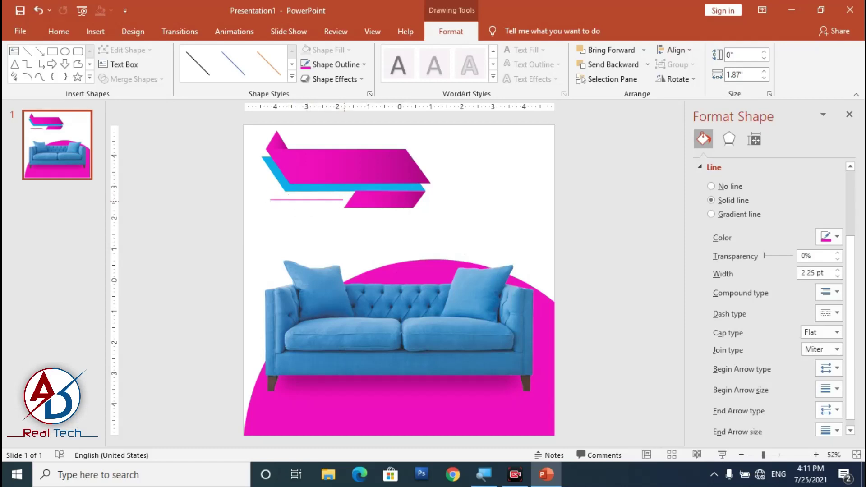
# - Duplicate the magenta line with Ctrl+D and nudge both parallel lines into position
pyautogui.hotkey('ctrl', 'd')
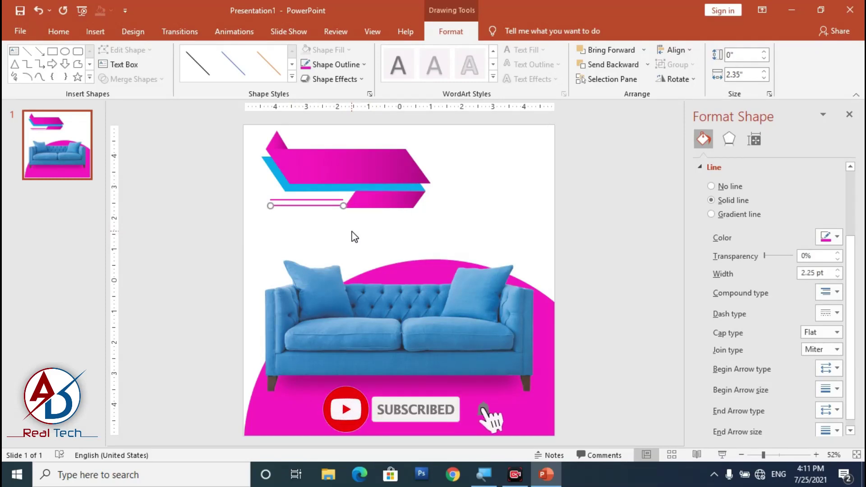
pyautogui.click(355, 237)
pyautogui.keyDown('ctrl'); pyautogui.scroll(5, 336, 234); pyautogui.keyUp('ctrl')
pyautogui.scroll(2, 313, 239)
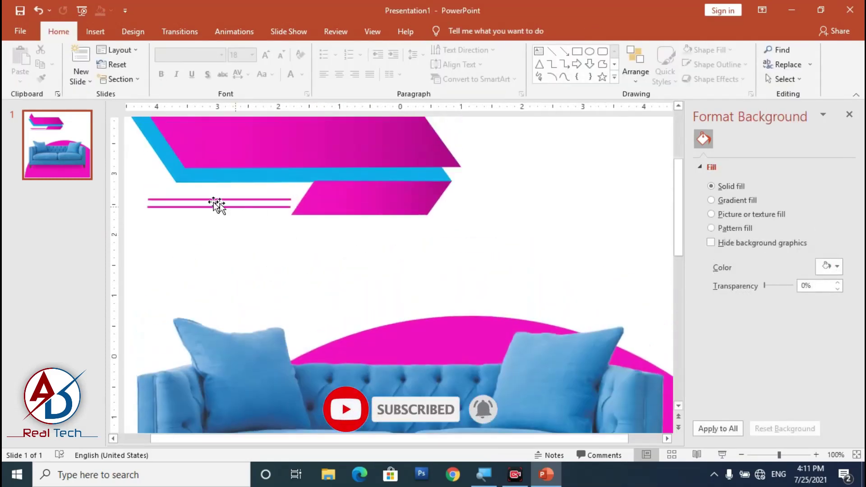
pyautogui.moveTo(140, 185); pyautogui.dragTo(200, 234)
pyautogui.moveTo(141, 185); pyautogui.dragTo(348, 246)
pyautogui.press('Up')
pyautogui.press('Up')
pyautogui.press('Up')
pyautogui.press('Up')
pyautogui.press('Down')
pyautogui.press('Down')
pyautogui.click(358, 253)
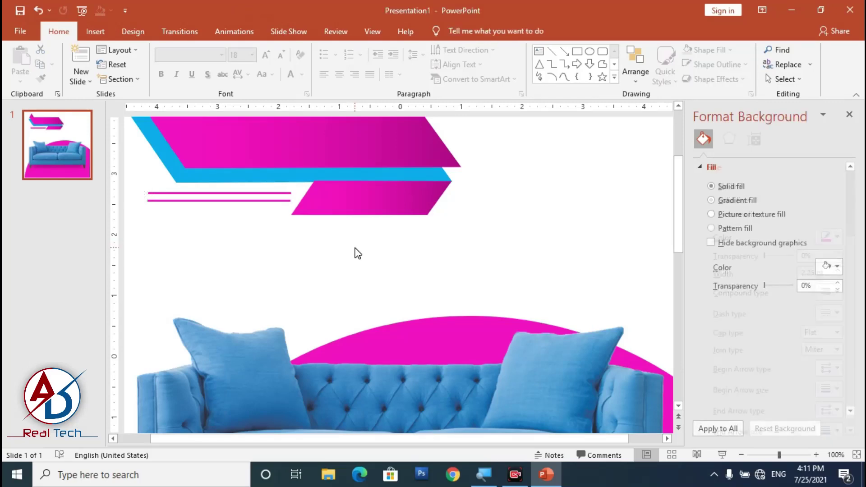
pyautogui.scroll(-5, 355, 254)
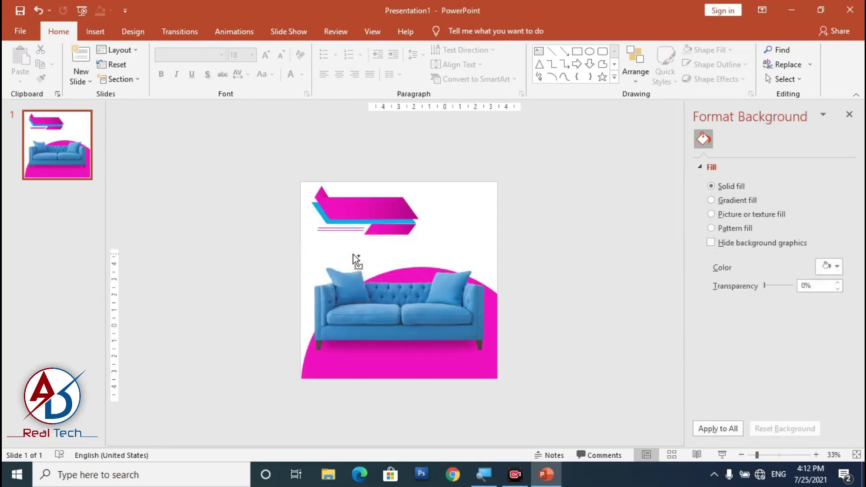
pyautogui.scroll(2, 399, 265)
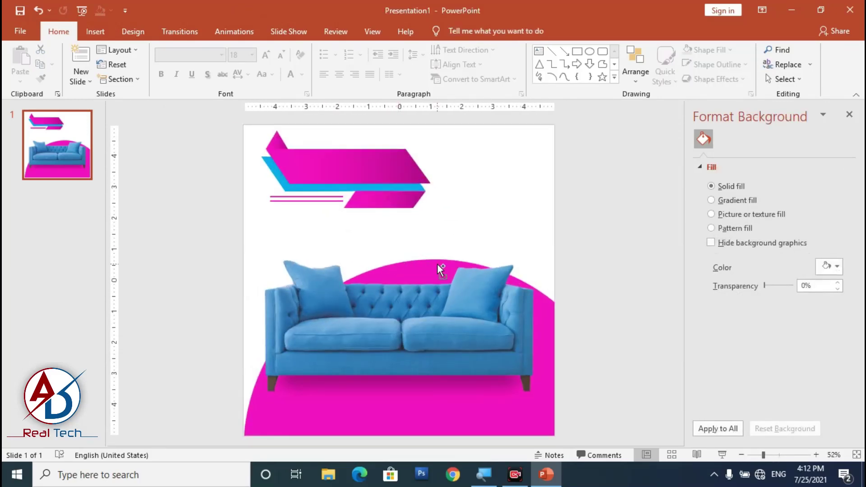
pyautogui.scroll(2, 438, 267)
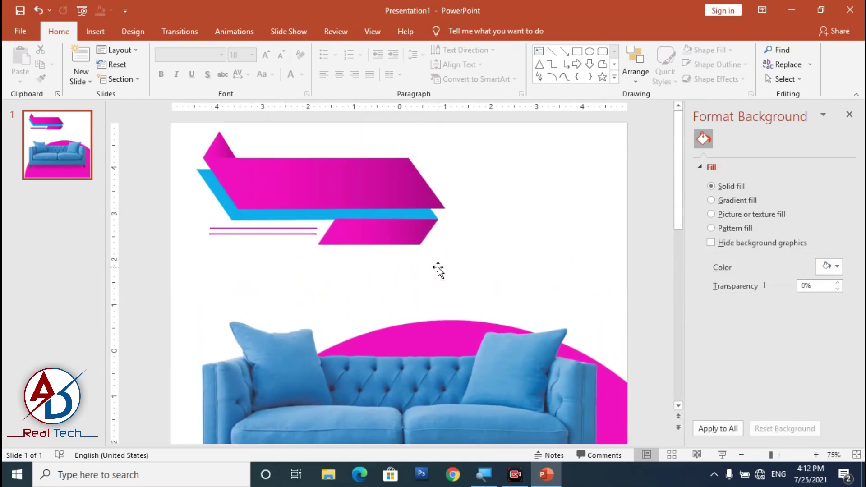
pyautogui.scroll(-2, 437, 266)
pyautogui.scroll(-2, 437, 265)
pyautogui.scroll(2, 384, 231)
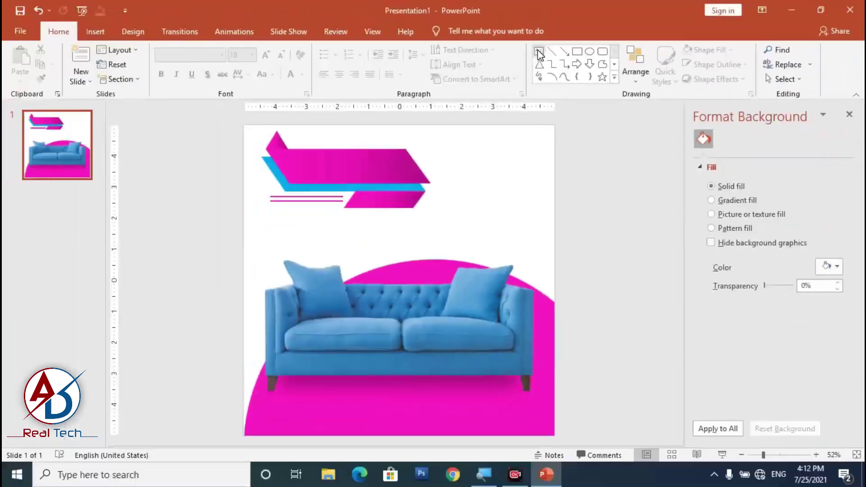
# - Add a text box reading FURNITURE in the Impact font
pyautogui.click(539, 52)
pyautogui.click(432, 216)
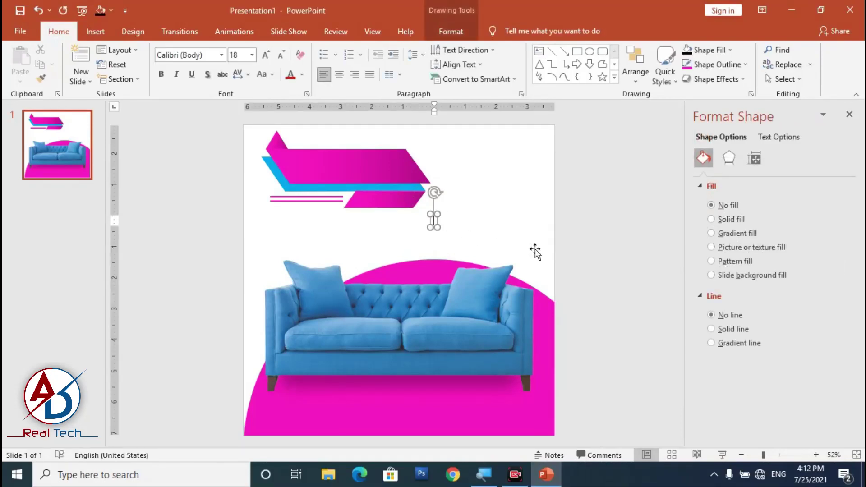
pyautogui.write('FURNITURE')
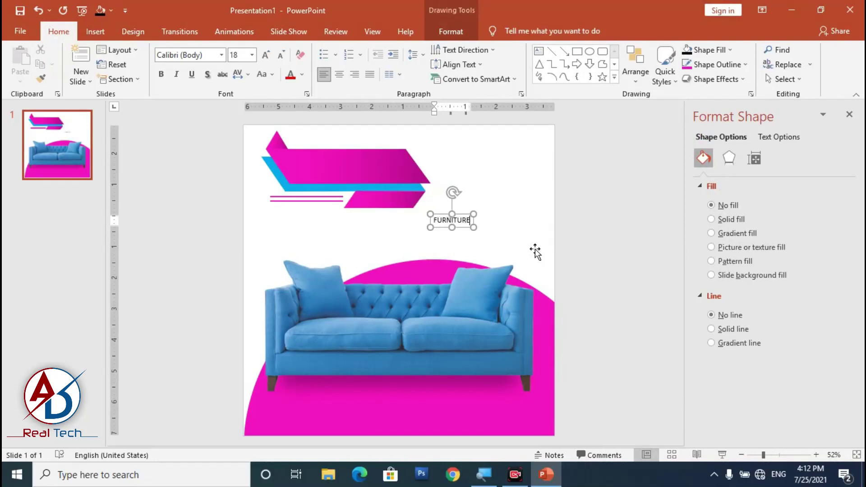
pyautogui.hotkey('ctrl', 'a')
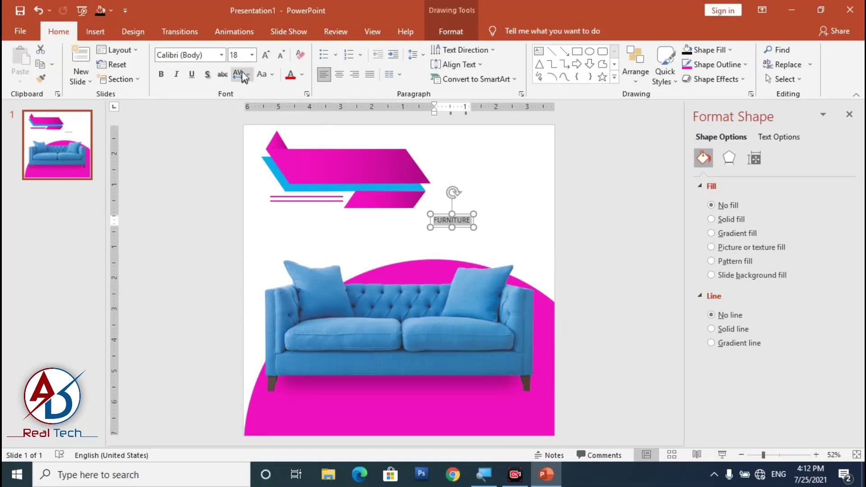
pyautogui.click(221, 55)
pyautogui.click(193, 57)
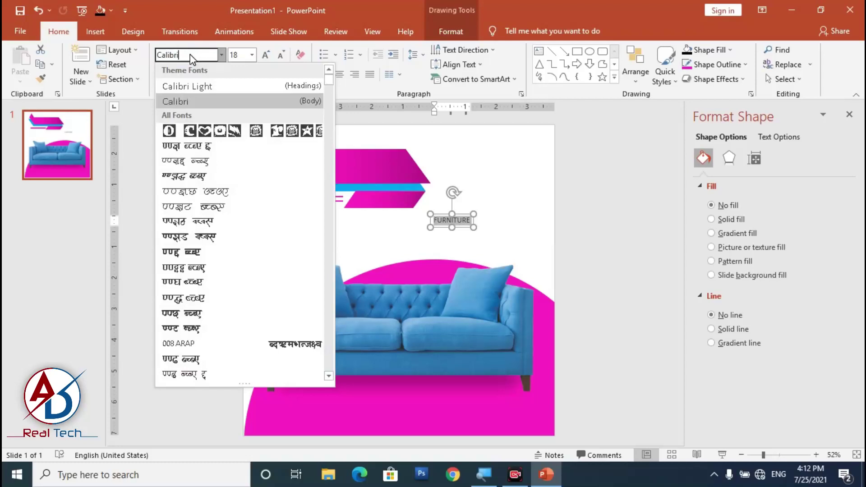
pyautogui.write('Impact')
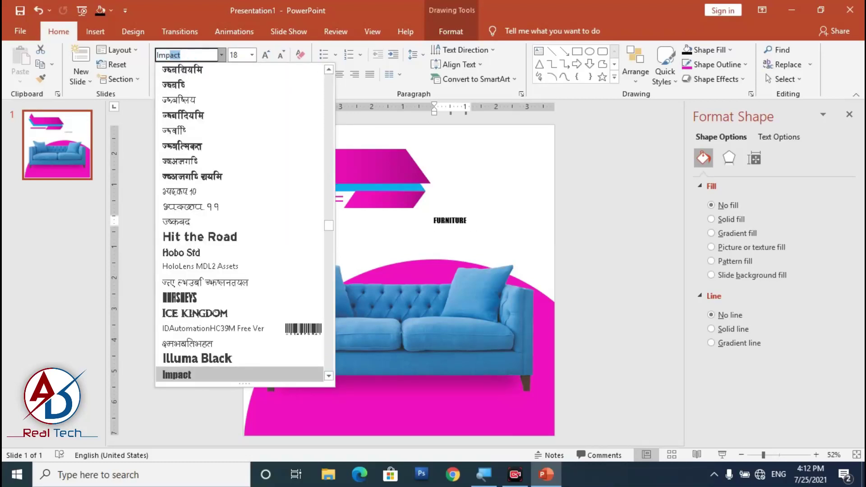
pyautogui.press('Return')
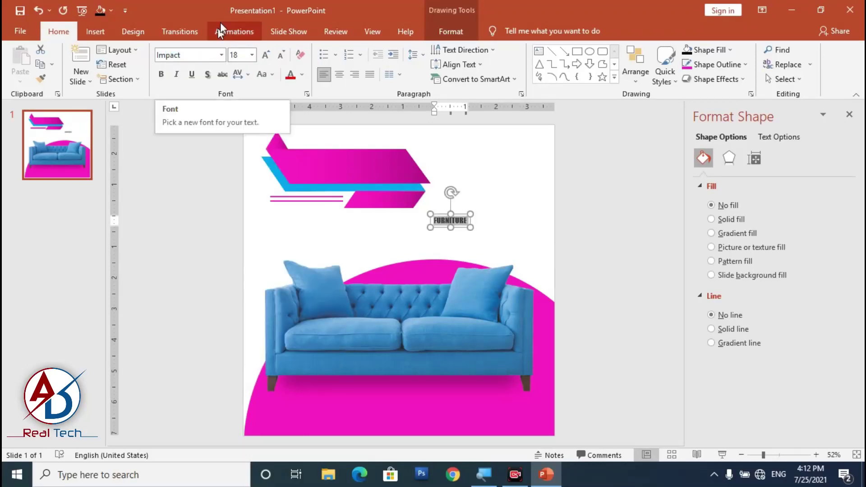
# - Enlarge FURNITURE to 60 pt and position it across the pink banner
pyautogui.click(266, 54)
pyautogui.click(266, 53)
pyautogui.click(266, 53)
pyautogui.click(265, 53)
pyautogui.click(266, 54)
pyautogui.click(266, 53)
pyautogui.click(266, 53)
pyautogui.click(266, 53)
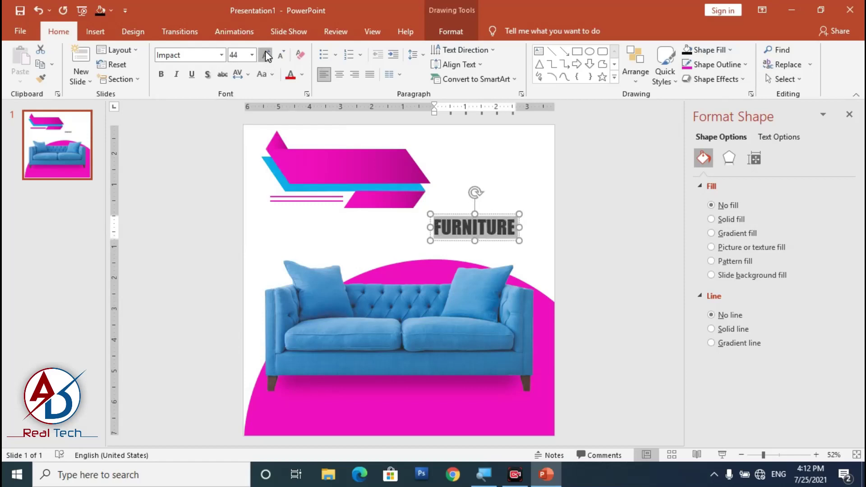
pyautogui.click(265, 53)
pyautogui.moveTo(459, 221); pyautogui.dragTo(320, 149)
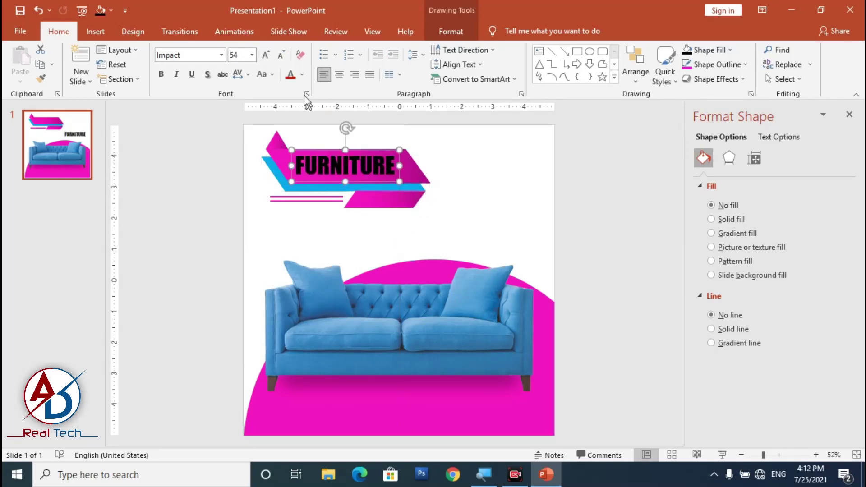
pyautogui.click(267, 55)
pyautogui.moveTo(368, 148); pyautogui.dragTo(365, 147)
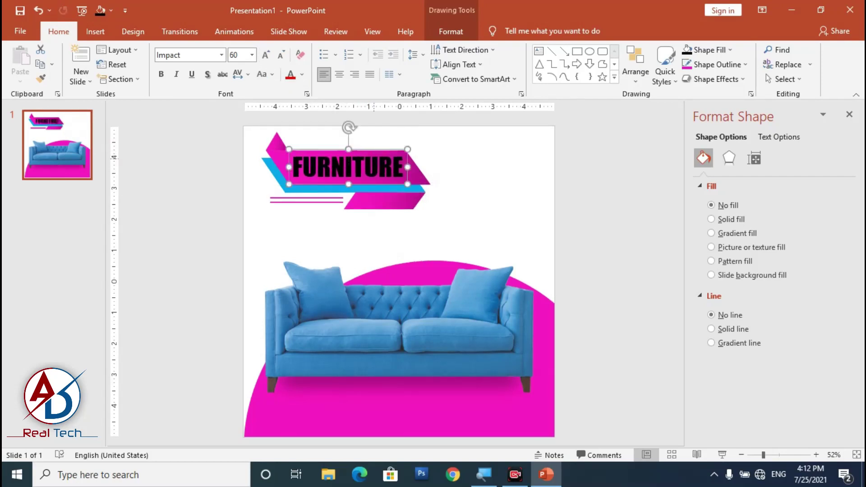
# - Colour the FURNITURE text white and check its placement on the banner
pyautogui.click(301, 74)
pyautogui.click(290, 103)
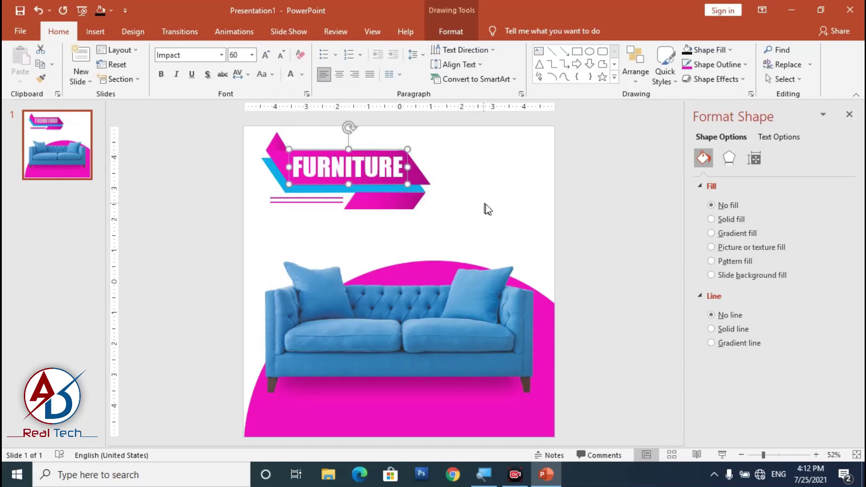
pyautogui.click(336, 219)
pyautogui.scroll(-4, 380, 230)
pyautogui.scroll(4, 413, 286)
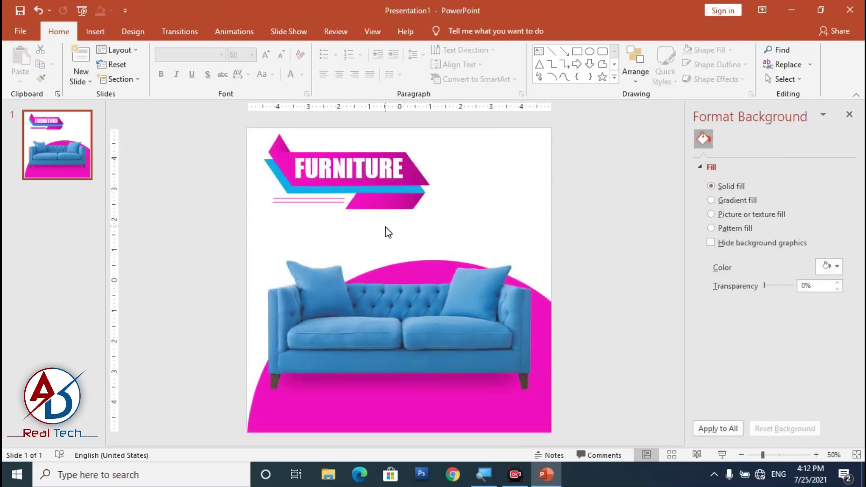
pyautogui.click(395, 179)
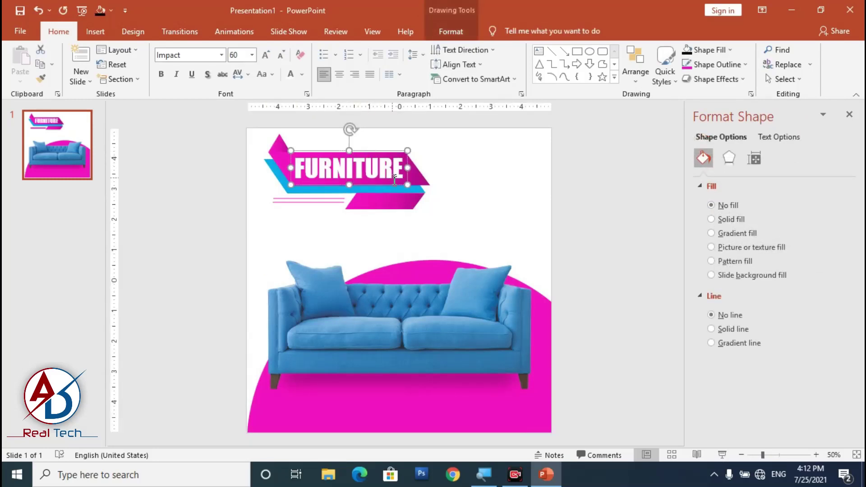
pyautogui.click(456, 244)
pyautogui.scroll(1, 412, 268)
pyautogui.click(352, 166)
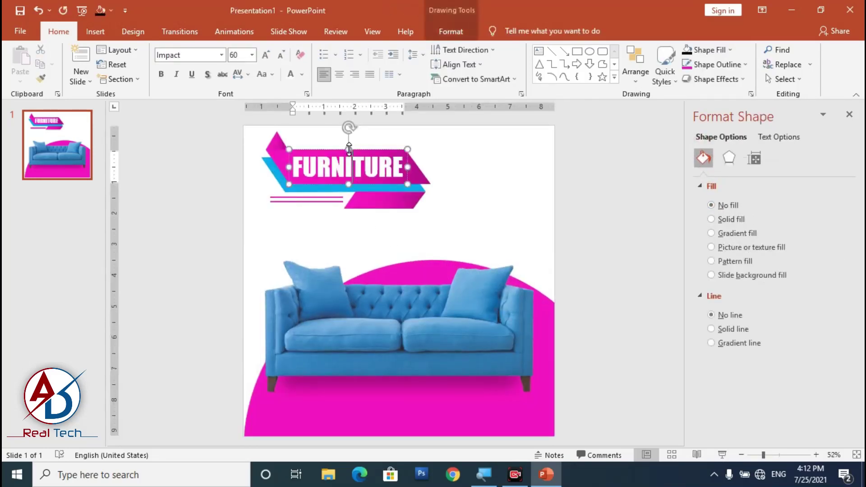
pyautogui.click(360, 145)
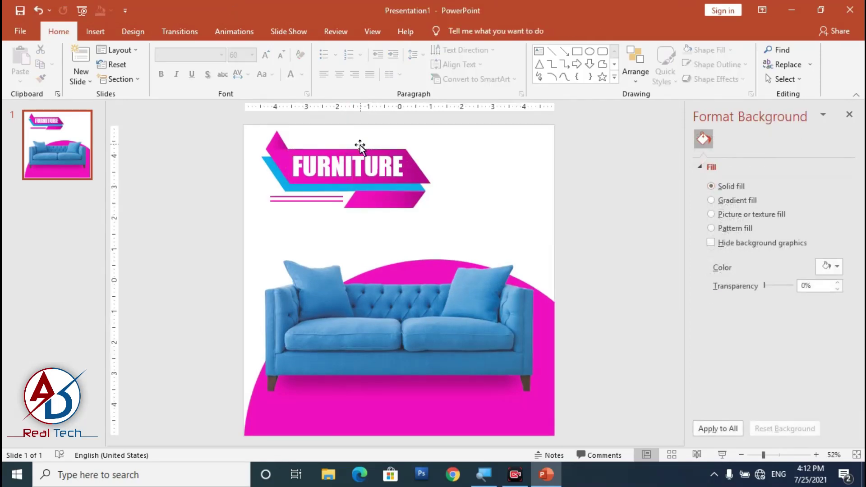
# - Add a NEW ARRIVAL text box enlarged to 32 pt and made bold
pyautogui.click(538, 52)
pyautogui.click(434, 233)
pyautogui.write('NEW A')
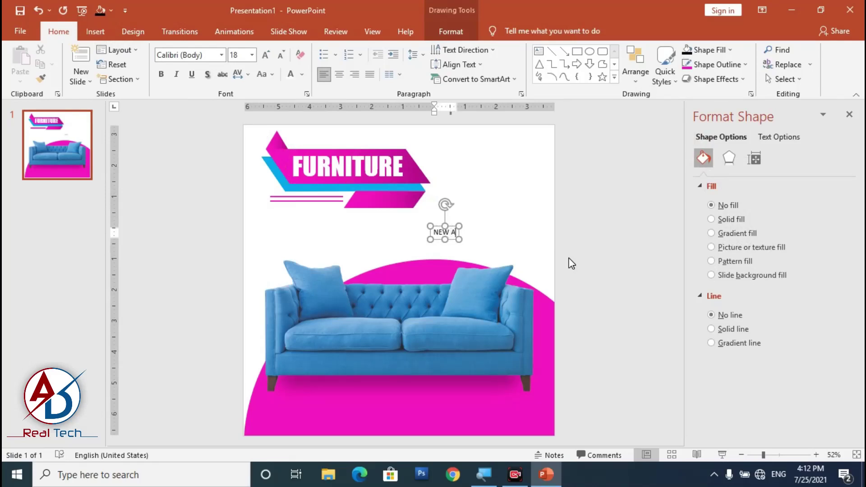
pyautogui.write('RRI')
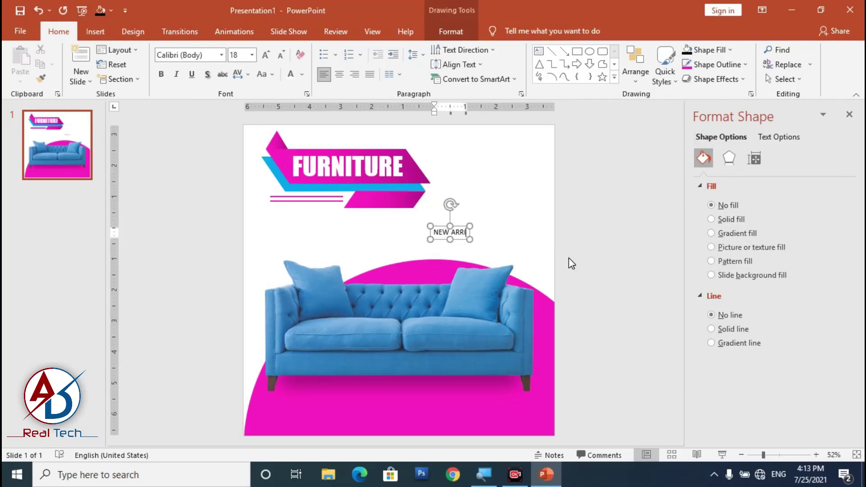
pyautogui.write('VAL')
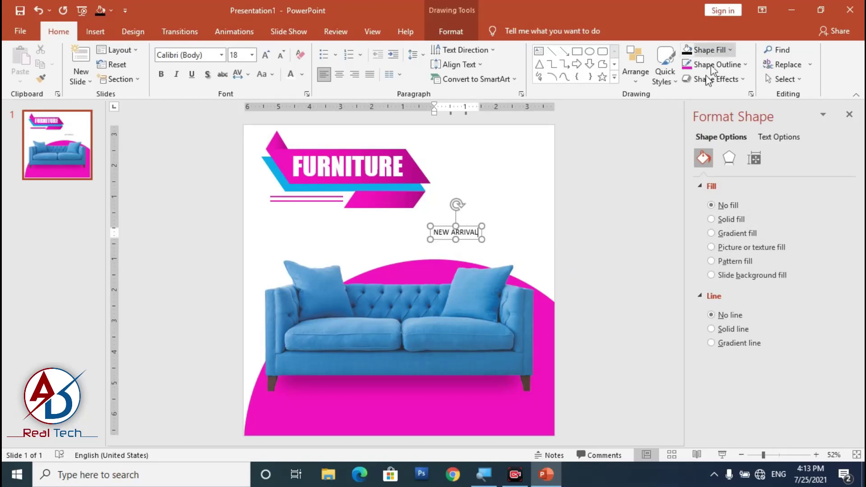
pyautogui.hotkey('ctrl', 'a')
pyautogui.click(266, 54)
pyautogui.click(266, 54)
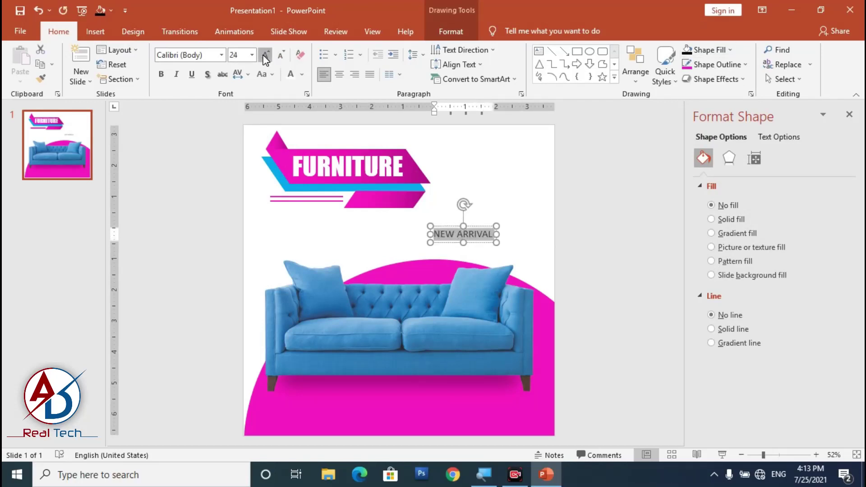
pyautogui.click(265, 55)
pyautogui.click(266, 55)
pyautogui.click(161, 74)
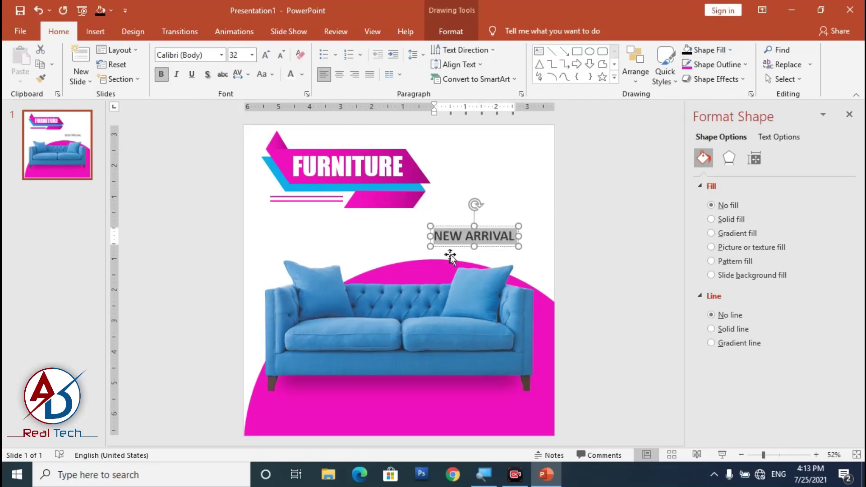
# - Position NEW ARRIVAL just above the FURNITURE banner
pyautogui.moveTo(494, 230); pyautogui.dragTo(382, 133)
pyautogui.click(479, 238)
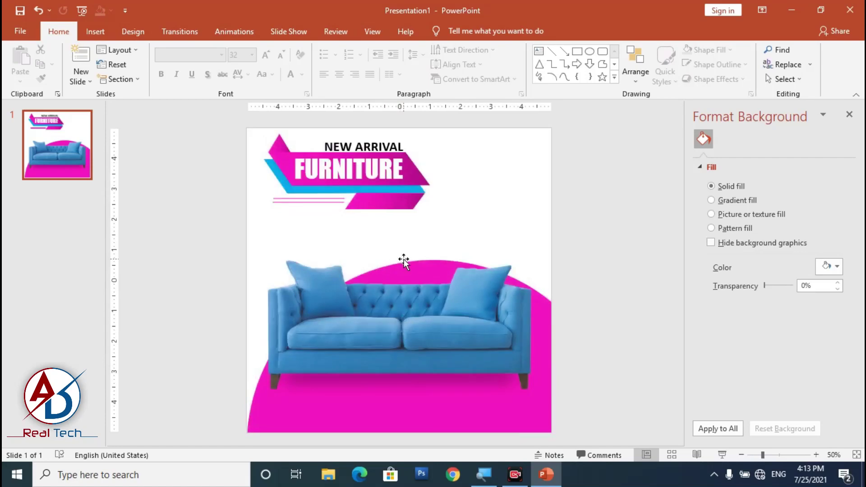
pyautogui.scroll(5, 404, 261)
pyautogui.scroll(3, 430, 252)
pyautogui.click(335, 143)
pyautogui.moveTo(335, 144); pyautogui.dragTo(341, 140)
pyautogui.scroll(-5, 515, 303)
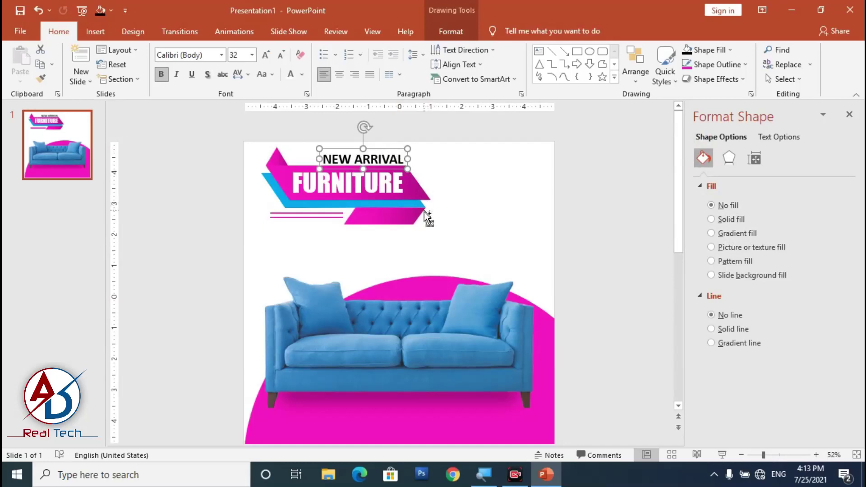
# - Copy NEW ARRIVAL below the banner and retype it as FOR SALE on the pink strip
pyautogui.moveTo(396, 145); pyautogui.dragTo(410, 193)
pyautogui.click(389, 199)
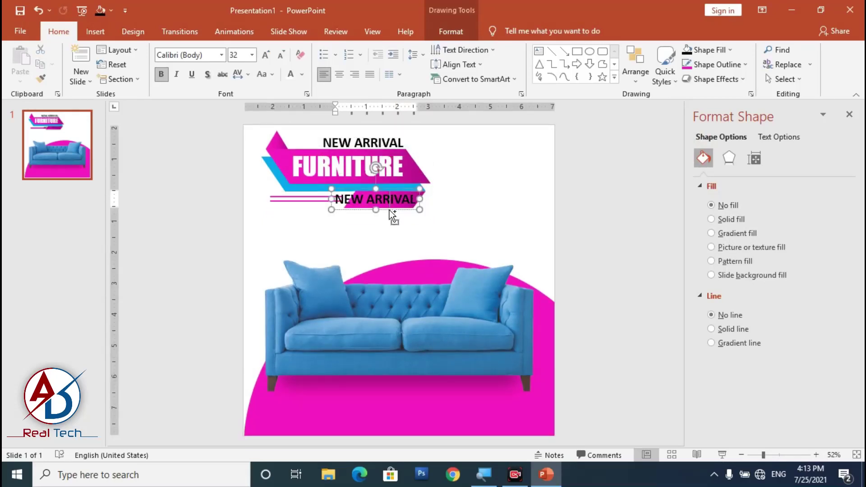
pyautogui.hotkey('ctrl', 'a')
pyautogui.write('FOR SALW')
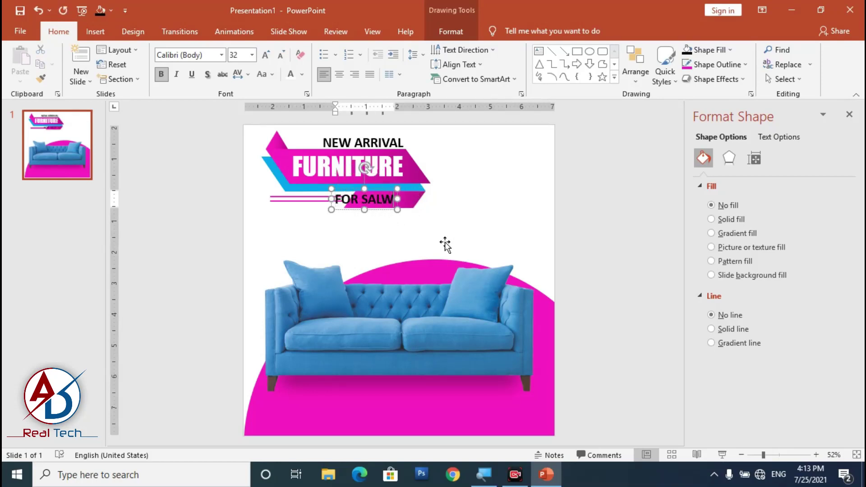
pyautogui.press('BackSpace')
pyautogui.write('E')
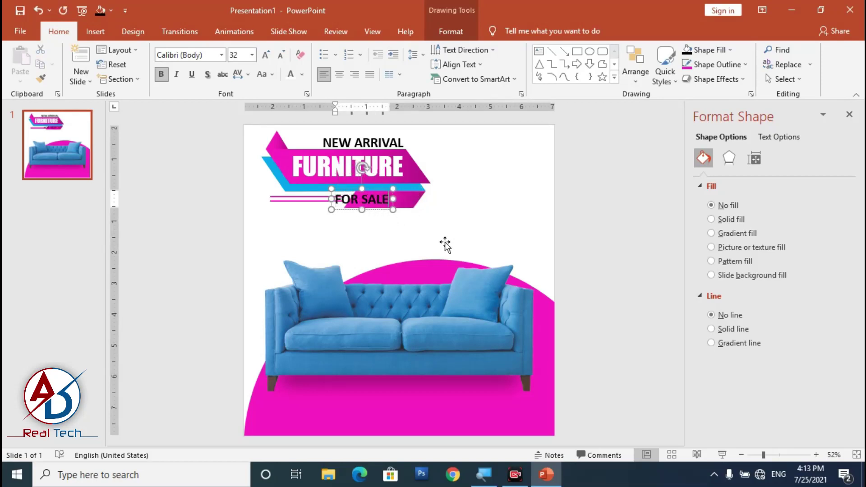
pyautogui.moveTo(372, 193); pyautogui.dragTo(396, 195)
# - Set FOR SALE to Adobe Gothic Std B with normal character spacing
pyautogui.scroll(10, 465, 246)
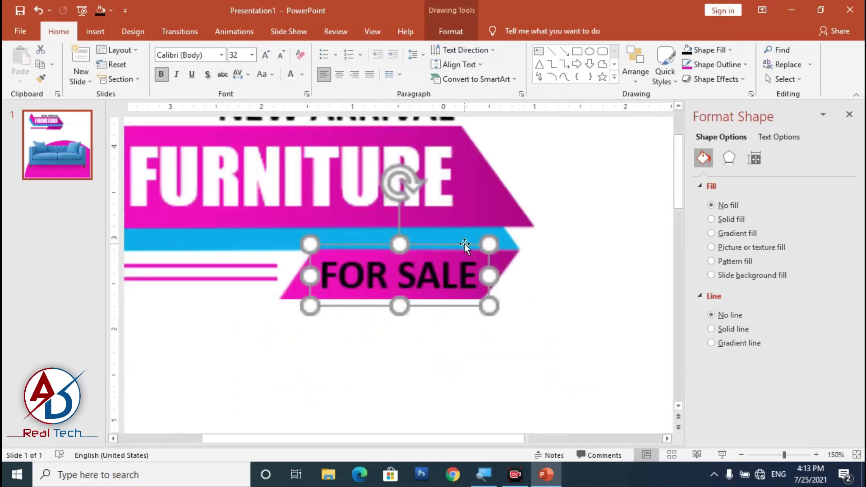
pyautogui.click(239, 74)
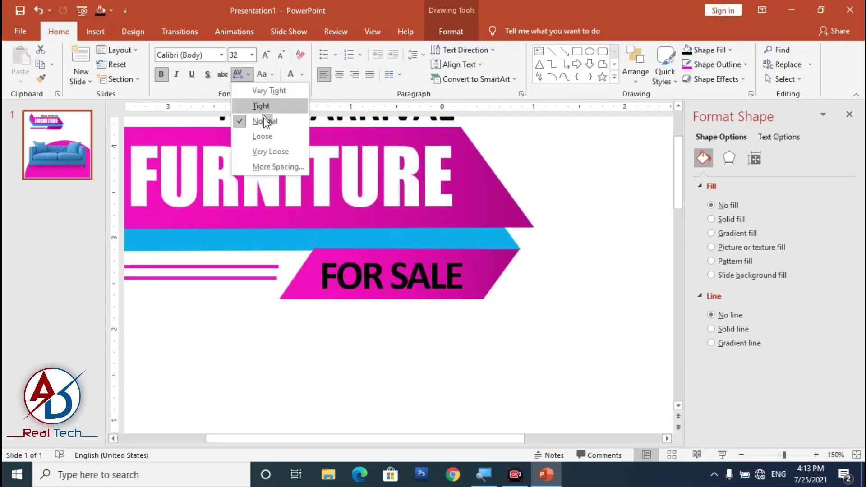
pyautogui.click(250, 74)
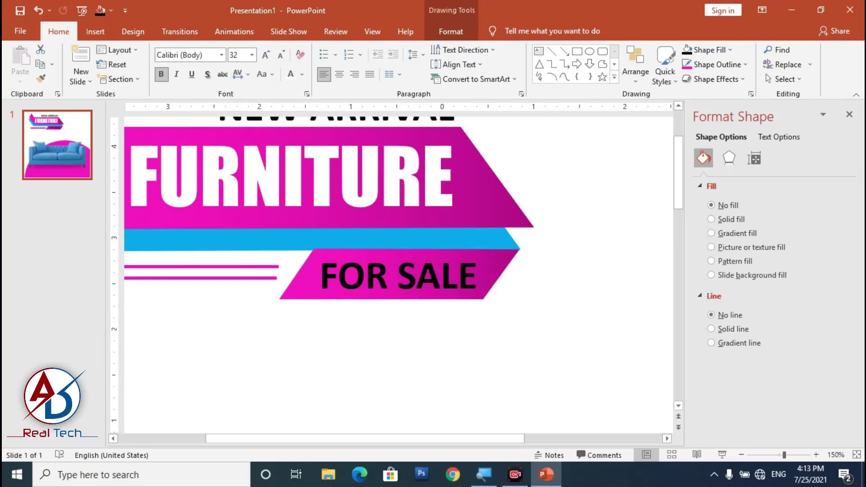
pyautogui.click(221, 55)
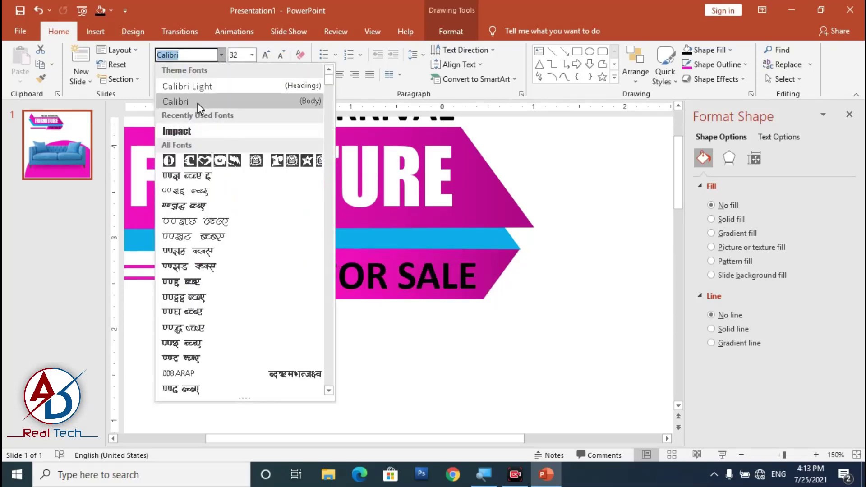
pyautogui.scroll(-15, 203, 180)
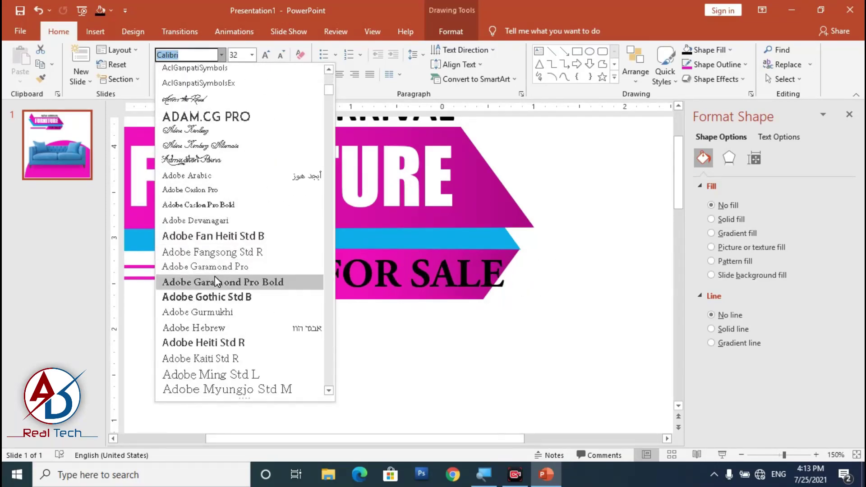
pyautogui.click(219, 302)
pyautogui.moveTo(453, 246); pyautogui.dragTo(444, 248)
# - Make FOR SALE white at size 28 and fine-tune its position
pyautogui.scroll(-10, 443, 248)
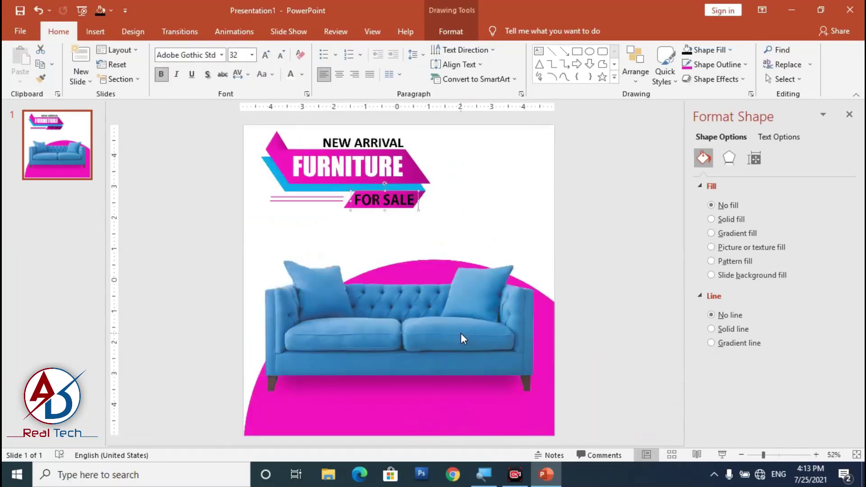
pyautogui.click(292, 75)
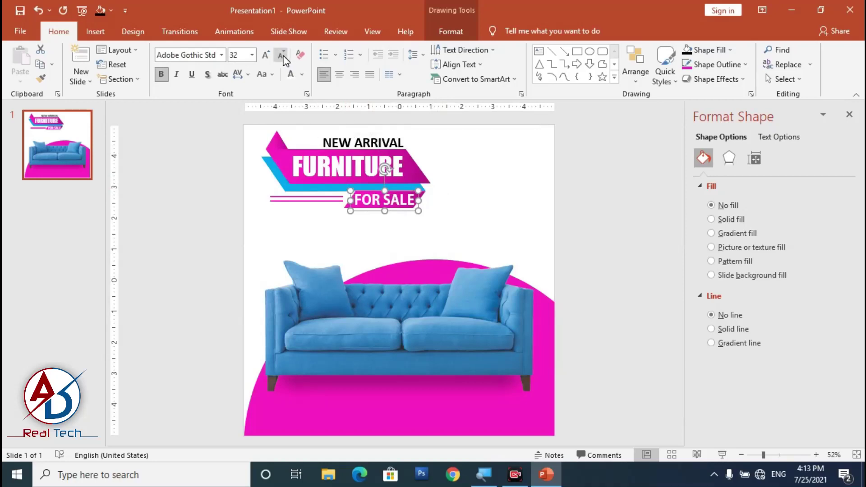
pyautogui.click(284, 57)
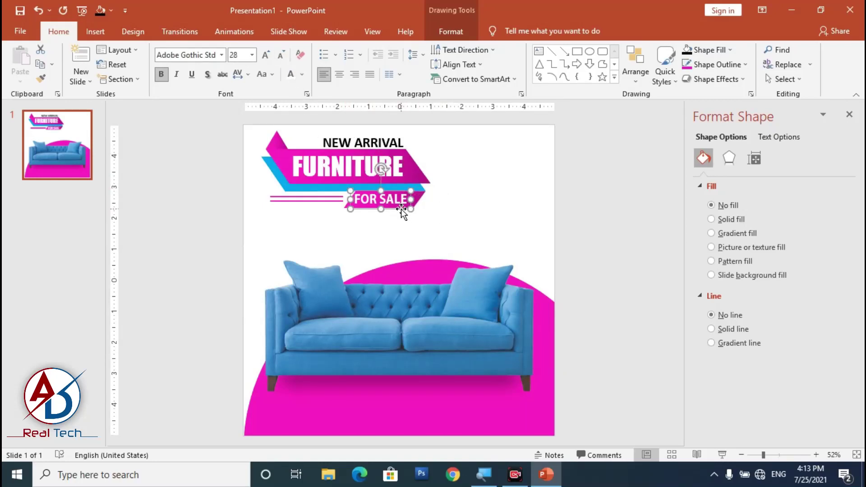
pyautogui.moveTo(401, 209); pyautogui.dragTo(405, 210)
pyautogui.click(505, 246)
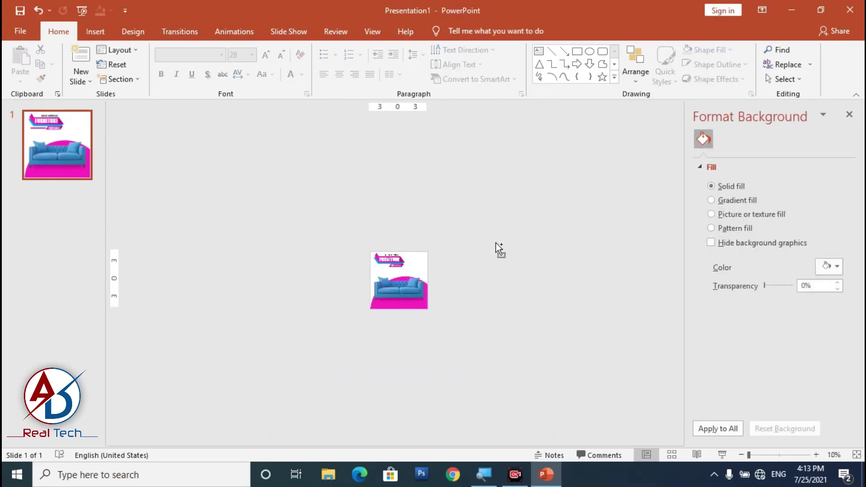
pyautogui.keyDown('ctrl'); pyautogui.scroll(2, 473, 258); pyautogui.keyUp('ctrl')
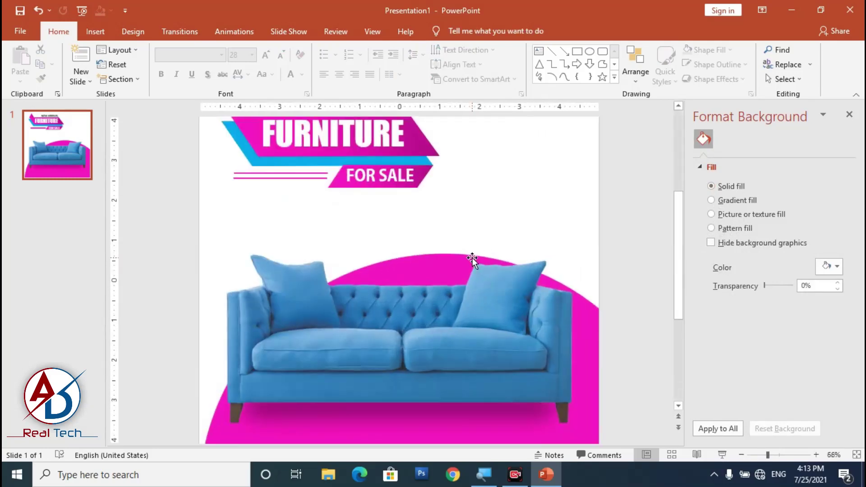
pyautogui.scroll(1, 391, 185)
# - Draw a small pink circle with no outline near the top-right corner
pyautogui.click(107, 34)
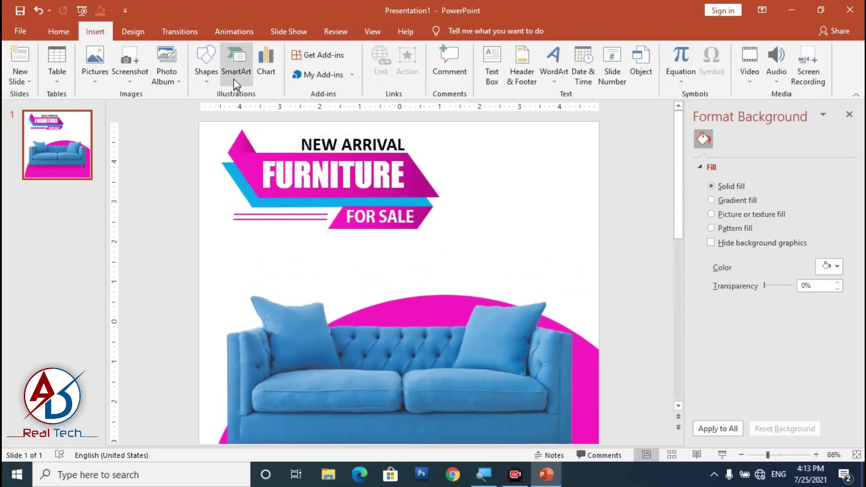
pyautogui.click(203, 67)
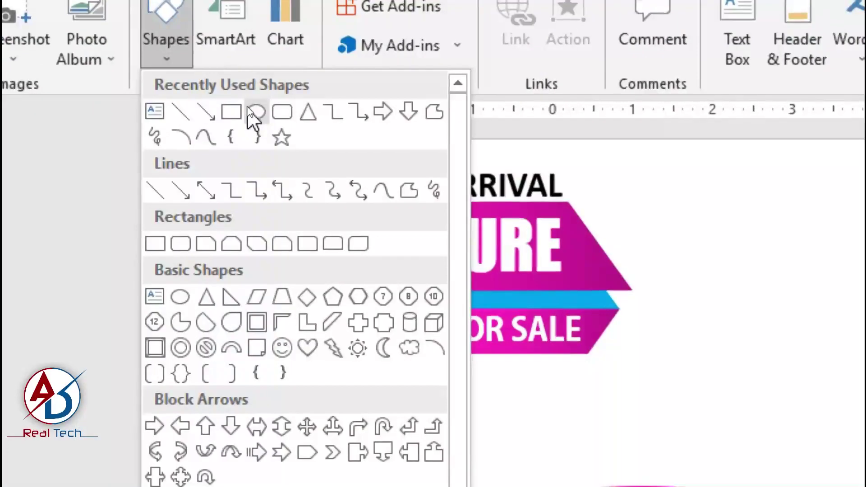
pyautogui.click(250, 109)
pyautogui.moveTo(471, 162)
pyautogui.mouseDown()
pyautogui.moveTo(517, 206)
pyautogui.moveTo(486, 181)
pyautogui.moveTo(552, 145)
pyautogui.mouseUp()
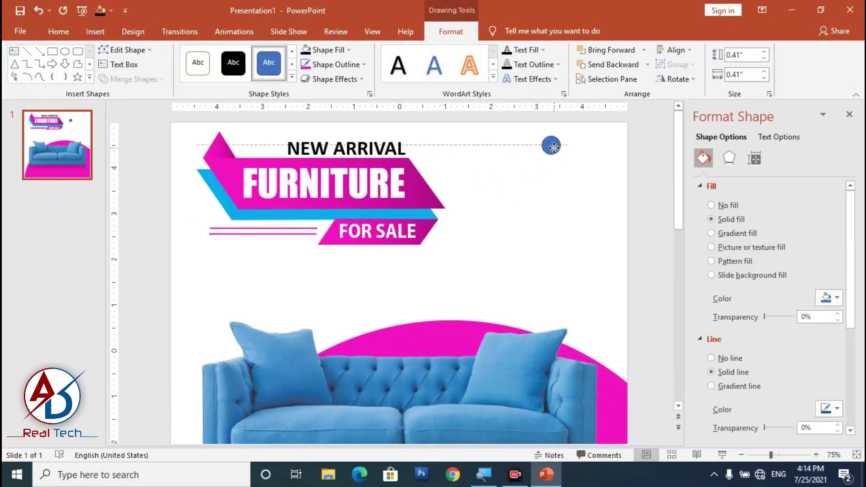
pyautogui.click(326, 66)
pyautogui.click(355, 197)
pyautogui.click(329, 50)
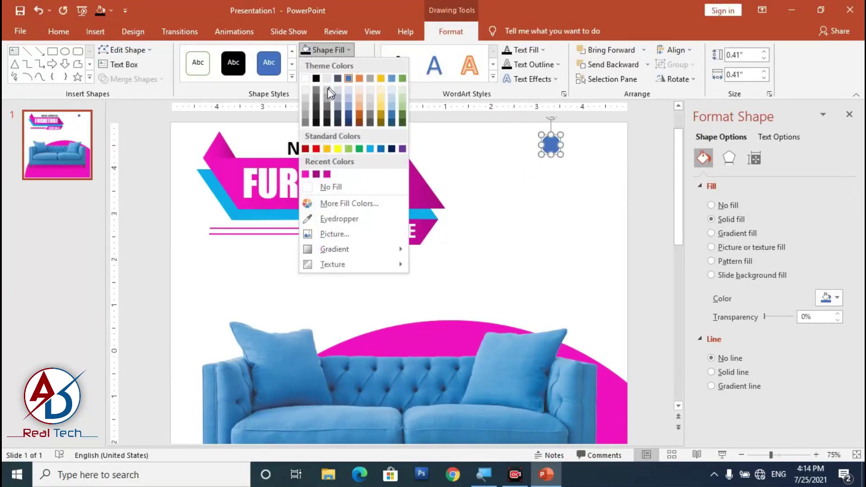
pyautogui.click(326, 176)
pyautogui.moveTo(552, 149); pyautogui.dragTo(548, 148)
# - Duplicate NEW ARRIVAL into a non-bold 28 pt LOGO text at the top right
pyautogui.click(346, 149)
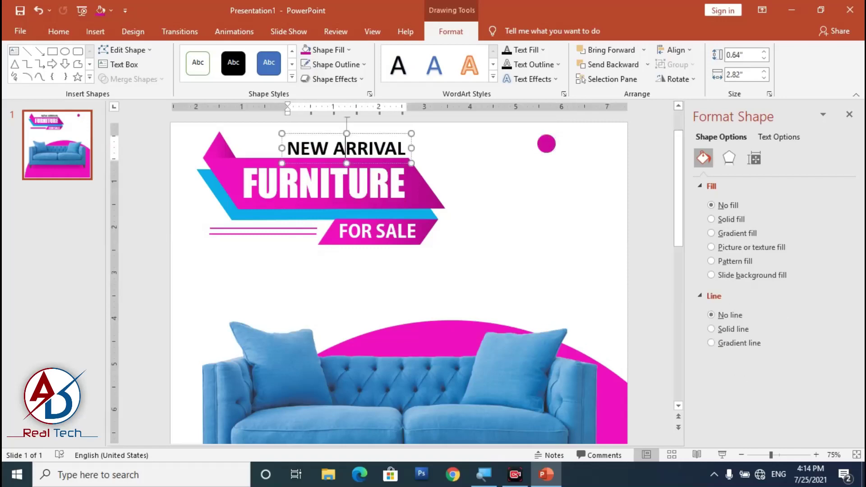
pyautogui.moveTo(373, 134); pyautogui.dragTo(551, 184)
pyautogui.click(551, 184)
pyautogui.hotkey('ctrl', 'a')
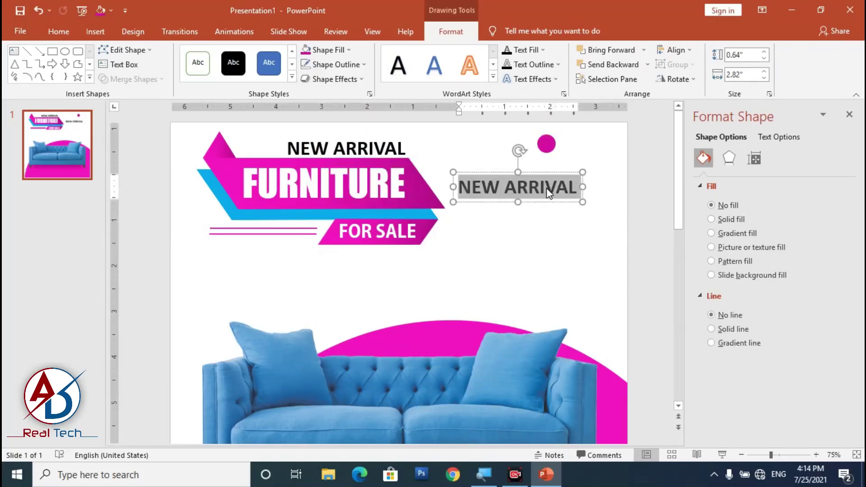
pyautogui.write('LOGO')
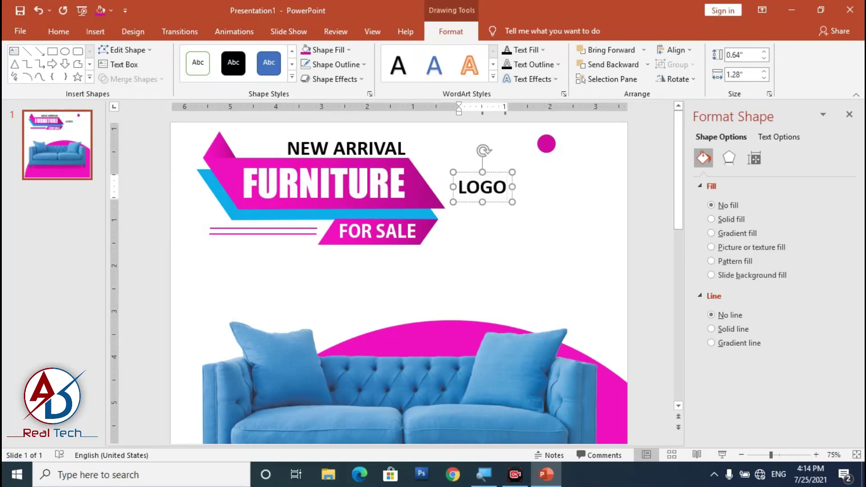
pyautogui.hotkey('ctrl', 'a')
pyautogui.click(59, 32)
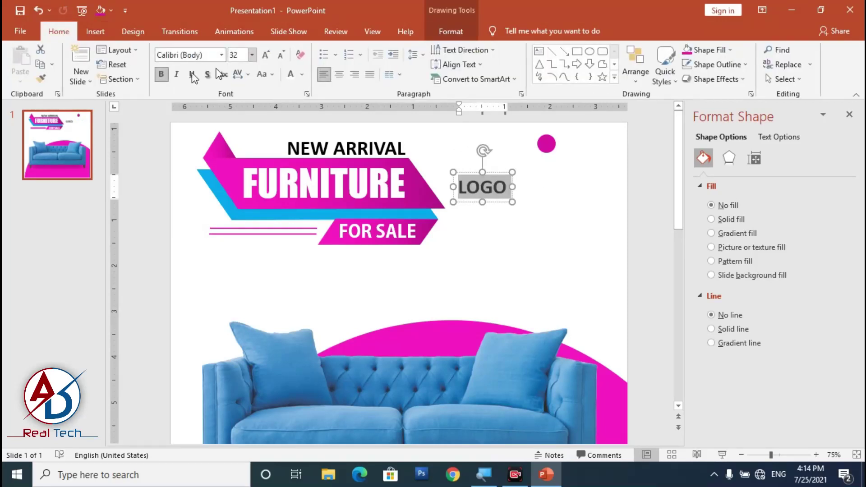
pyautogui.click(161, 74)
pyautogui.click(279, 55)
pyautogui.click(280, 55)
pyautogui.moveTo(481, 175); pyautogui.dragTo(605, 131)
pyautogui.click(266, 55)
# - Align the pink circle right beside the LOGO text
pyautogui.moveTo(546, 144)
pyautogui.mouseDown()
pyautogui.moveTo(558, 148)
pyautogui.moveTo(567, 136)
pyautogui.mouseUp()
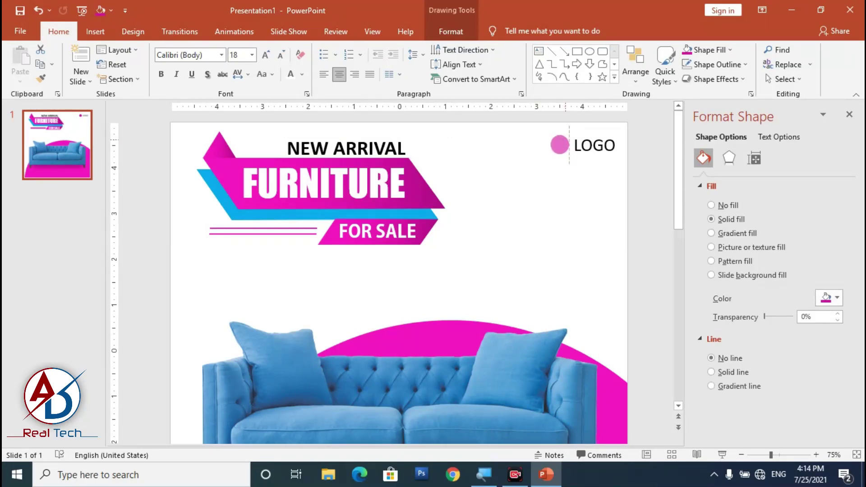
pyautogui.scroll(5, 568, 144)
pyautogui.moveTo(401, 274); pyautogui.dragTo(438, 227)
pyautogui.scroll(-10, 484, 283)
pyautogui.click(512, 244)
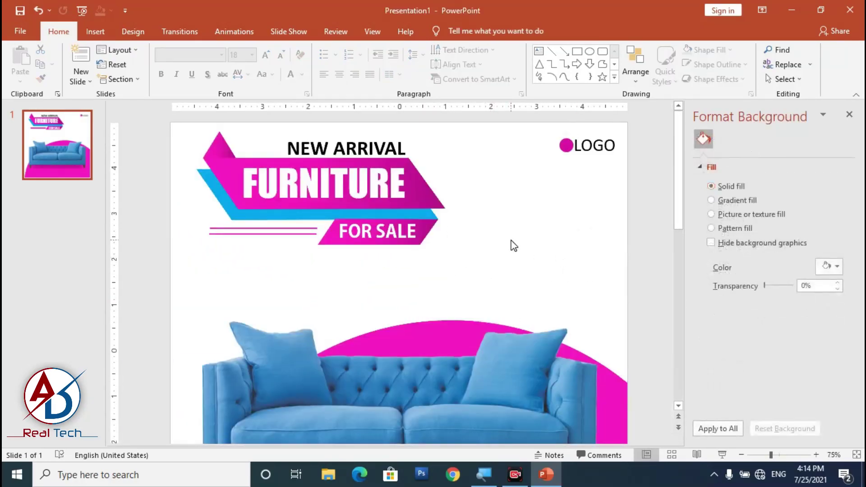
pyautogui.scroll(-2, 513, 253)
pyautogui.scroll(1, 523, 235)
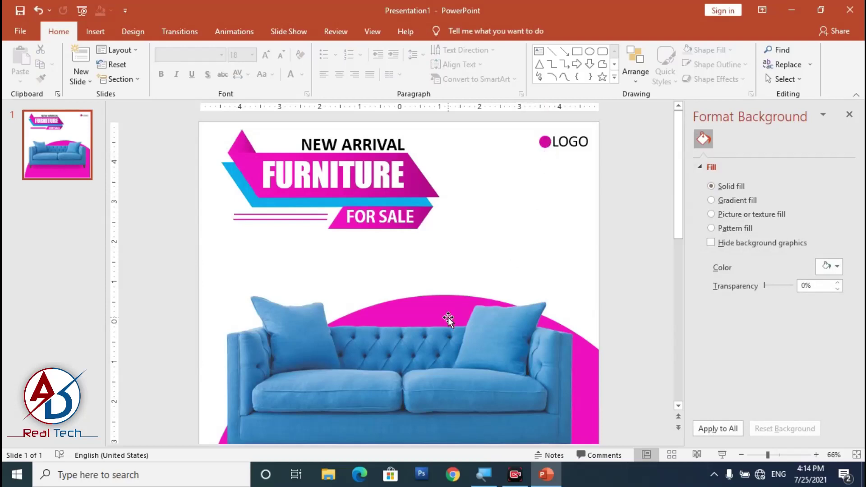
pyautogui.scroll(-2, 453, 315)
pyautogui.scroll(1, 463, 311)
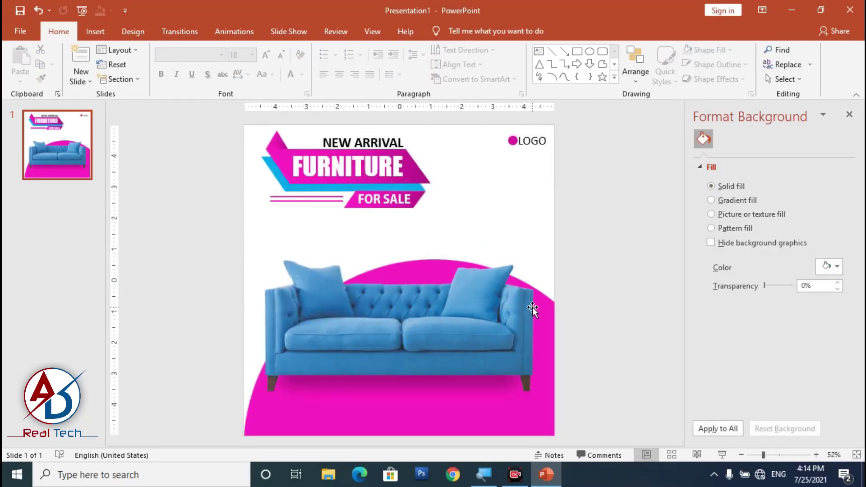
pyautogui.scroll(2, 506, 289)
pyautogui.scroll(1, 481, 282)
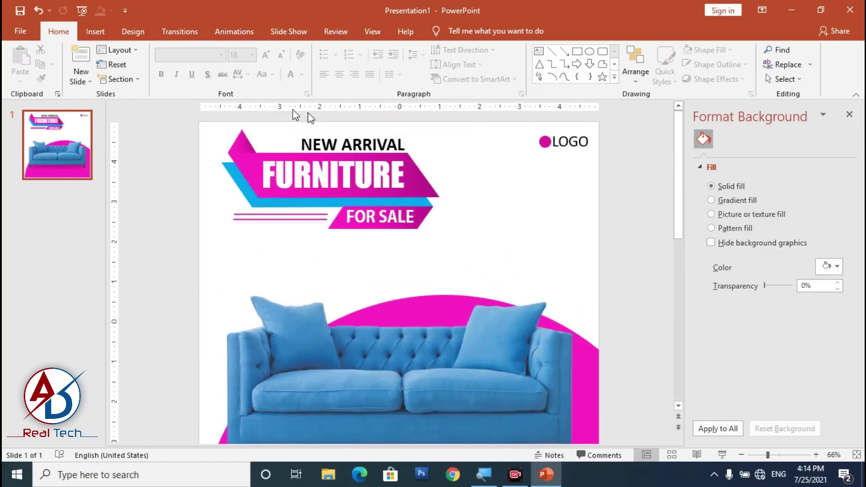
pyautogui.click(95, 31)
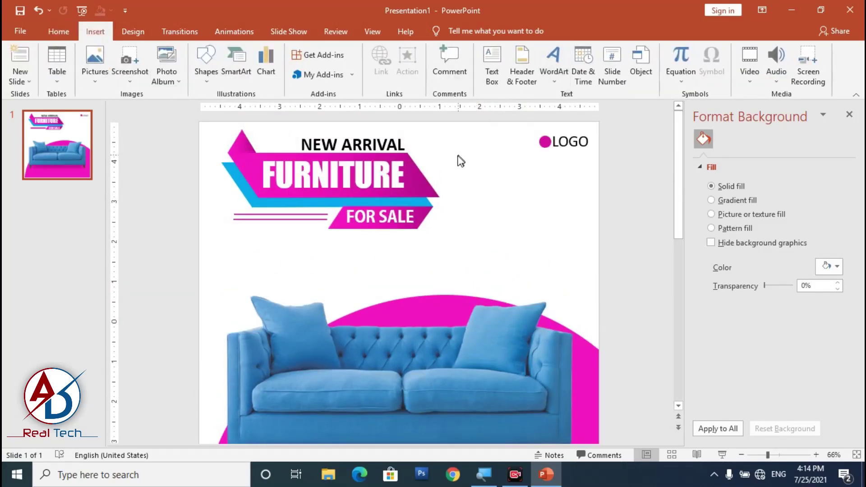
# - Duplicate LOGO below itself and retype the copy as SAVE UP TO
pyautogui.click(568, 141)
pyautogui.hotkey('ctrl', 'd')
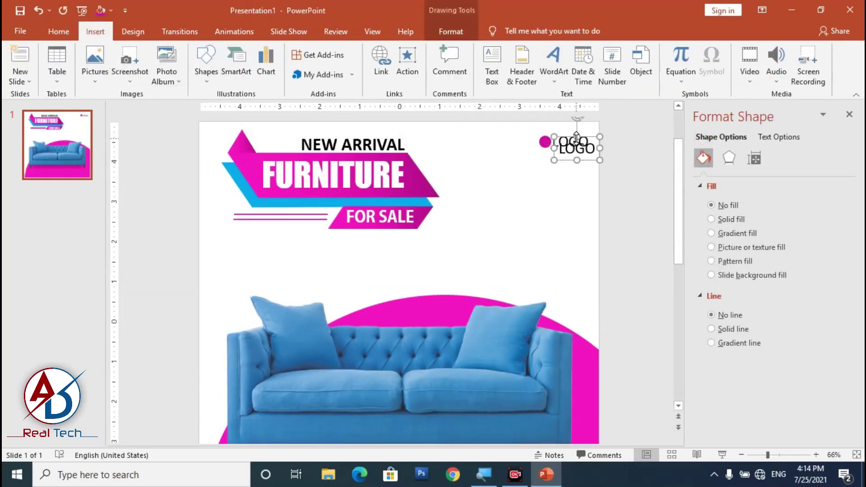
pyautogui.moveTo(578, 148); pyautogui.dragTo(527, 195)
pyautogui.click(535, 195)
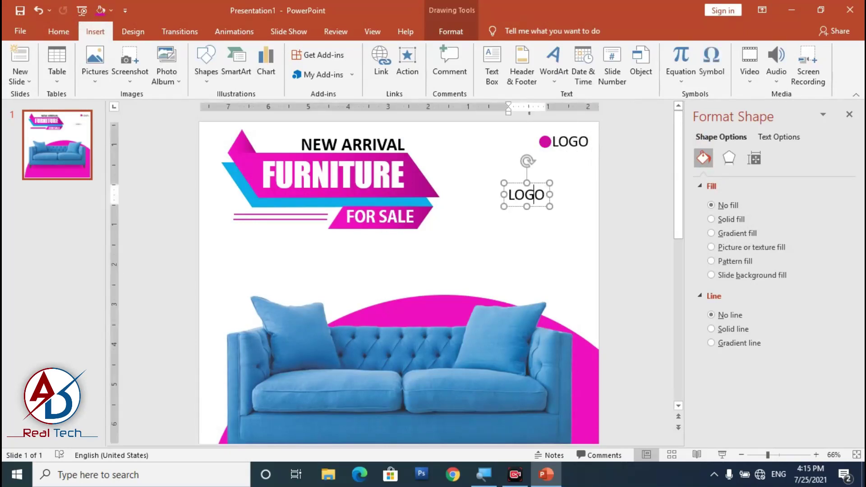
pyautogui.doubleClick(534, 197)
pyautogui.write('SAVE UP TO')
pyautogui.press('BackSpace')
pyautogui.press('BackSpace')
pyautogui.press('BackSpace')
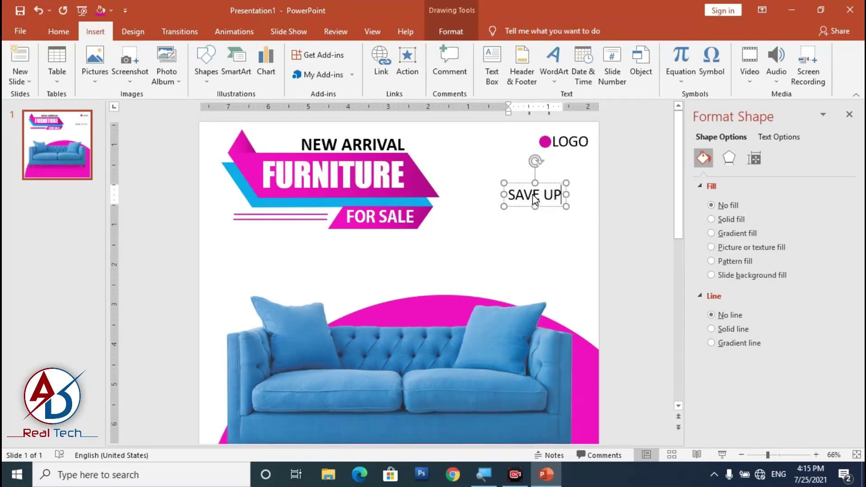
pyautogui.write('TO')
# - Make SAVE UP TO bold and italic and nudge it into place beneath LOGO
pyautogui.hotkey('ctrl', 'a')
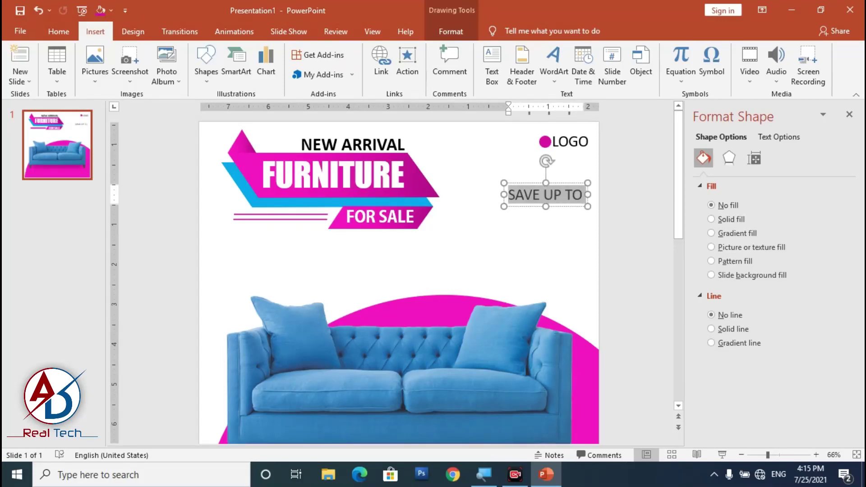
pyautogui.click(48, 34)
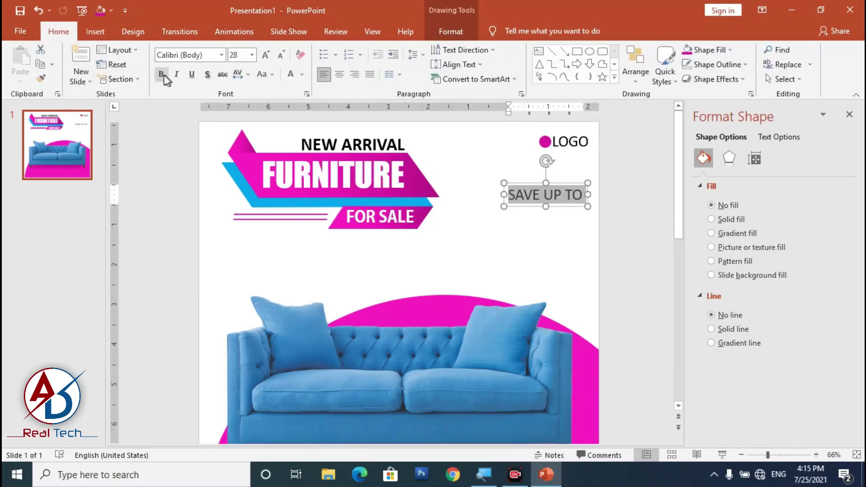
pyautogui.click(161, 75)
pyautogui.click(176, 74)
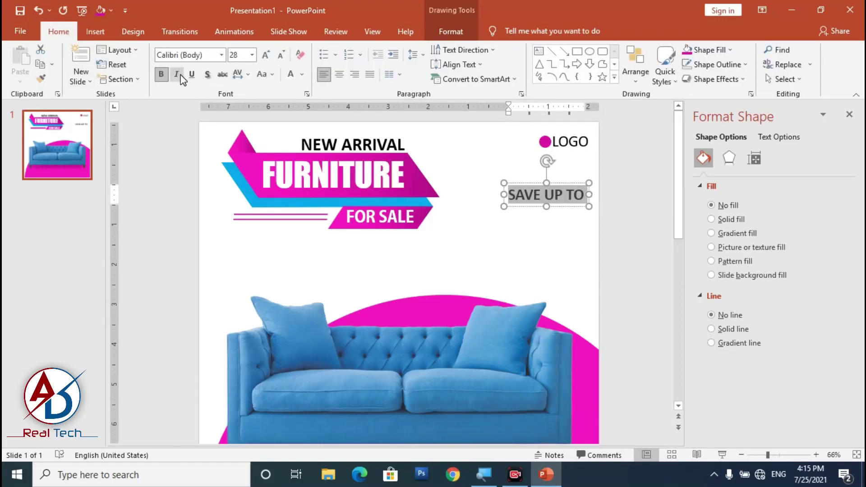
pyautogui.moveTo(562, 185)
pyautogui.mouseDown()
pyautogui.moveTo(559, 176)
pyautogui.moveTo(559, 200)
pyautogui.mouseUp()
pyautogui.click(543, 268)
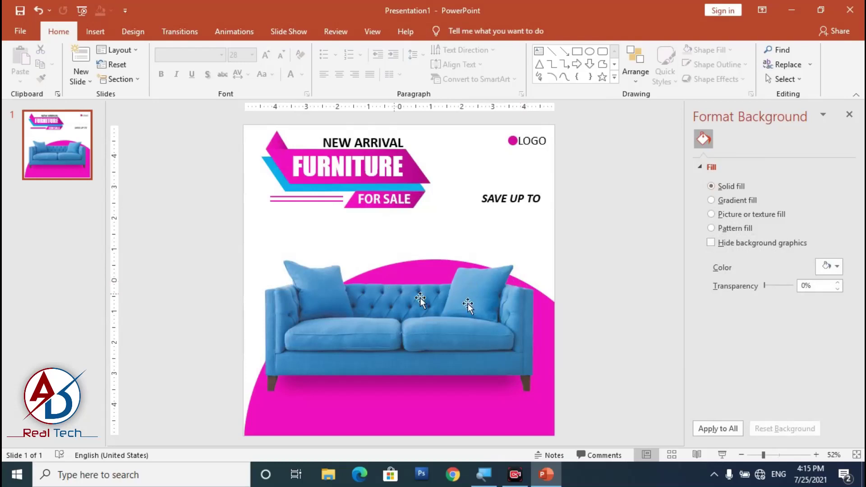
pyautogui.click(94, 34)
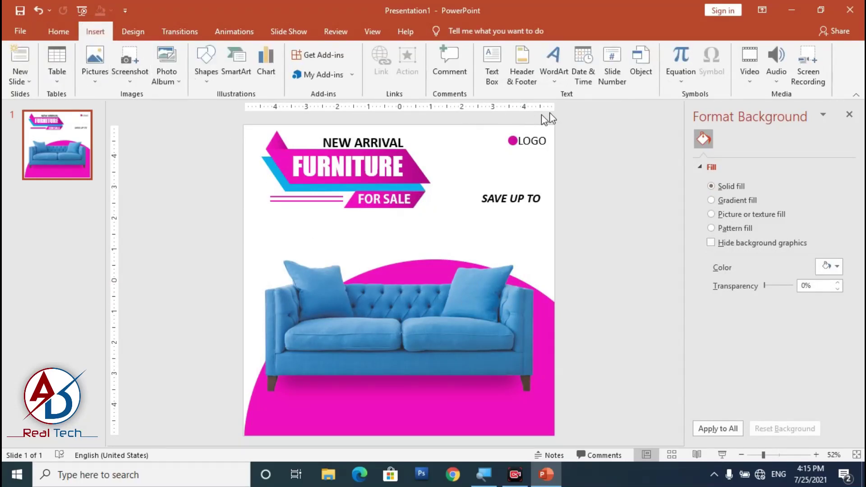
pyautogui.click(59, 32)
pyautogui.click(539, 51)
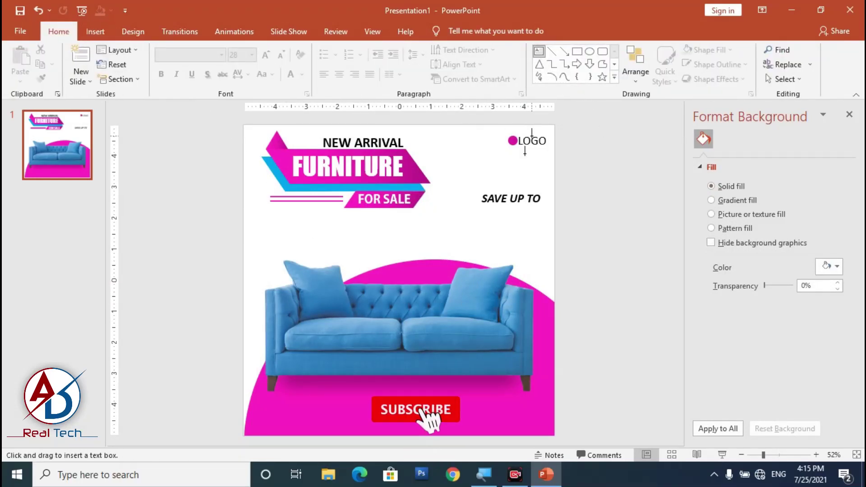
# - Add a bold 88 pt 50% text box and move it under SAVE UP TO
pyautogui.click(444, 233)
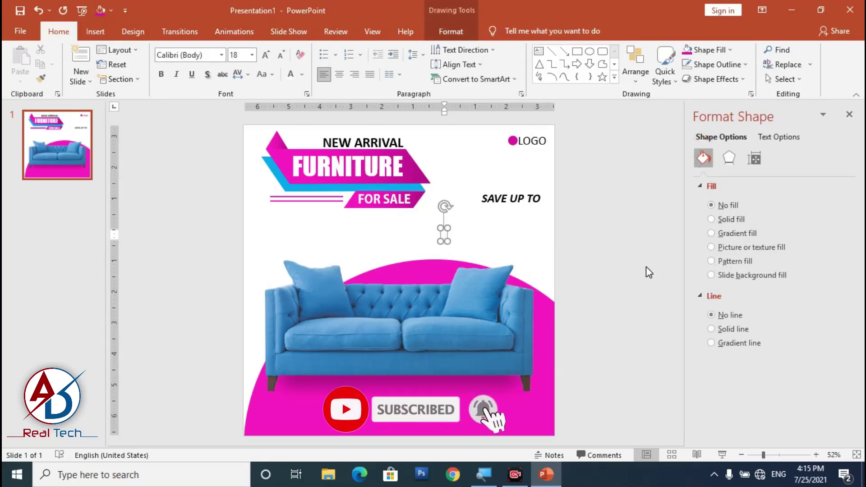
pyautogui.write('50%')
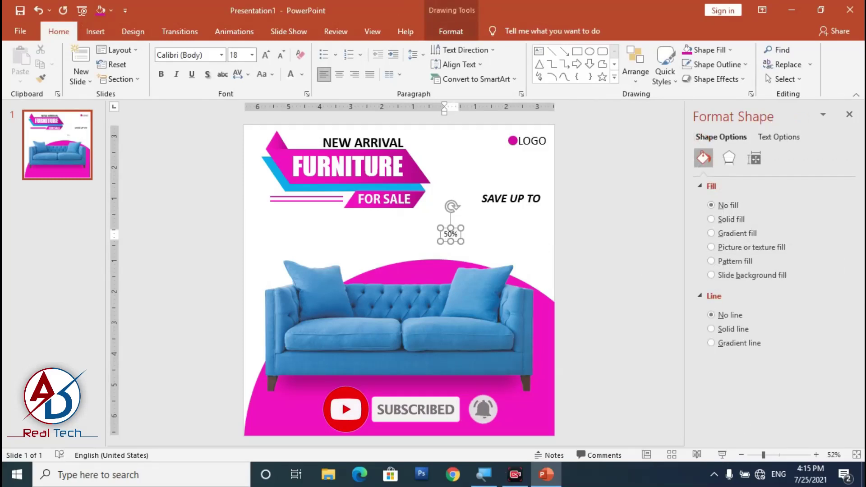
pyautogui.hotkey('ctrl', 'a')
pyautogui.click(266, 55)
pyautogui.click(266, 55)
pyautogui.click(266, 55)
pyautogui.click(266, 55)
pyautogui.click(267, 56)
pyautogui.click(267, 56)
pyautogui.click(267, 56)
pyautogui.click(267, 56)
pyautogui.click(267, 56)
pyautogui.click(267, 56)
pyautogui.click(163, 74)
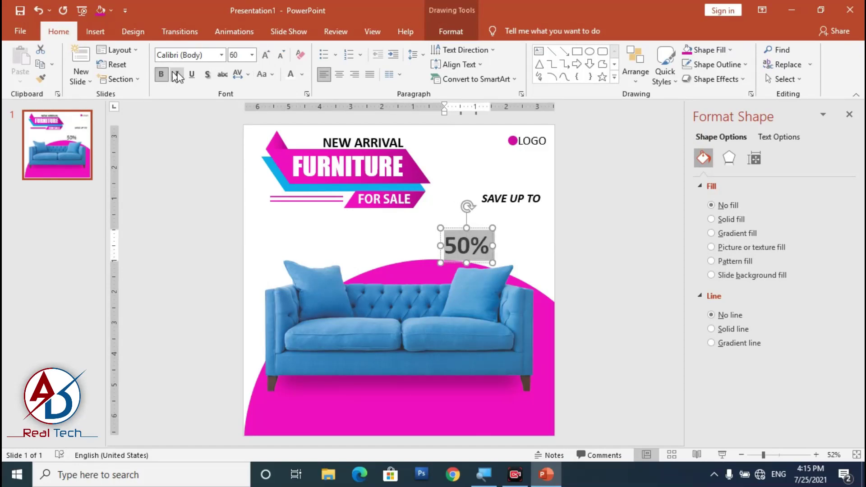
pyautogui.click(266, 55)
pyautogui.click(267, 55)
pyautogui.click(266, 55)
pyautogui.click(266, 55)
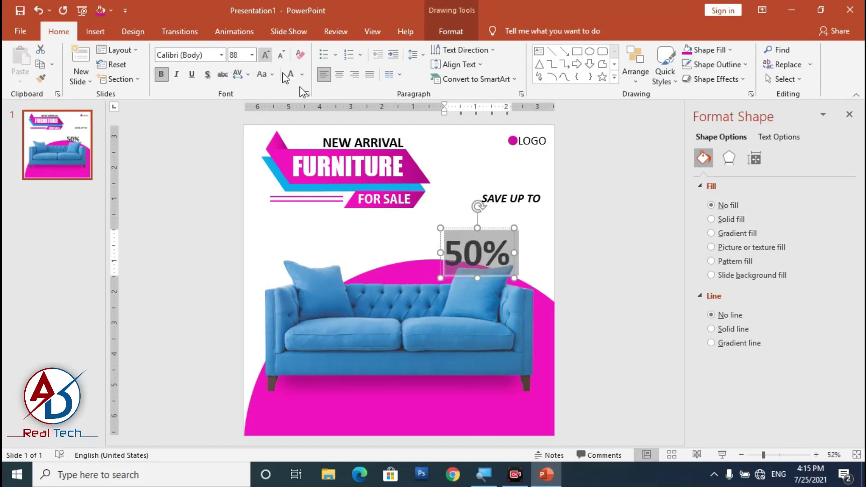
pyautogui.moveTo(502, 228); pyautogui.dragTo(536, 199)
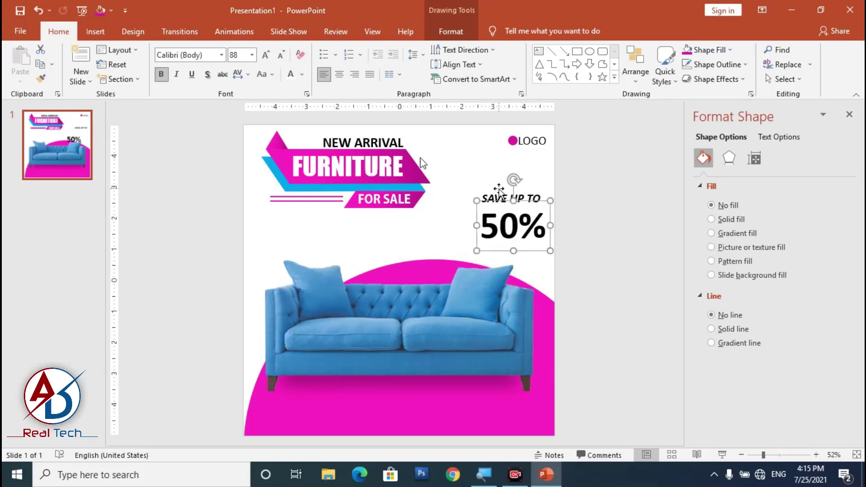
# - Set the 50% text to Adobe Gothic Std B and colour it pink
pyautogui.click(223, 56)
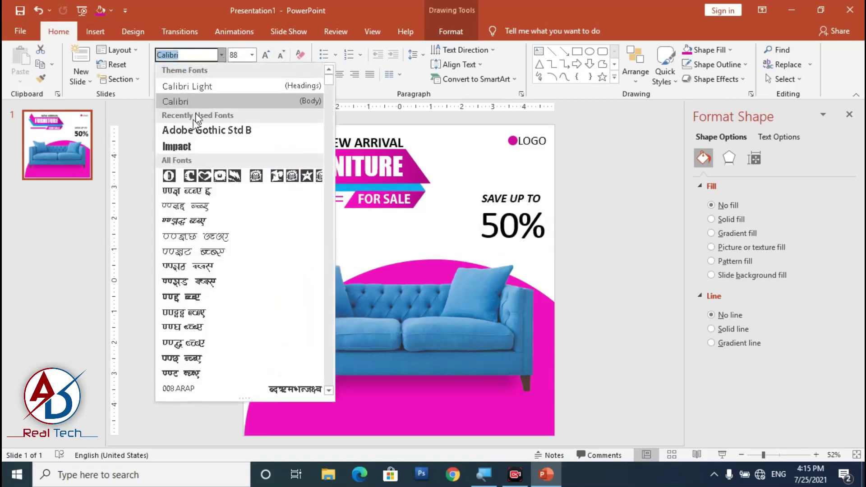
pyautogui.click(194, 130)
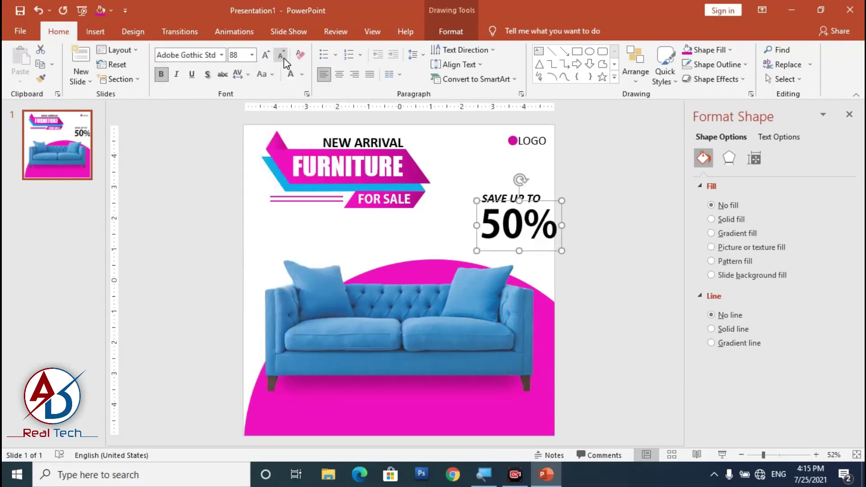
pyautogui.moveTo(550, 206); pyautogui.dragTo(536, 201)
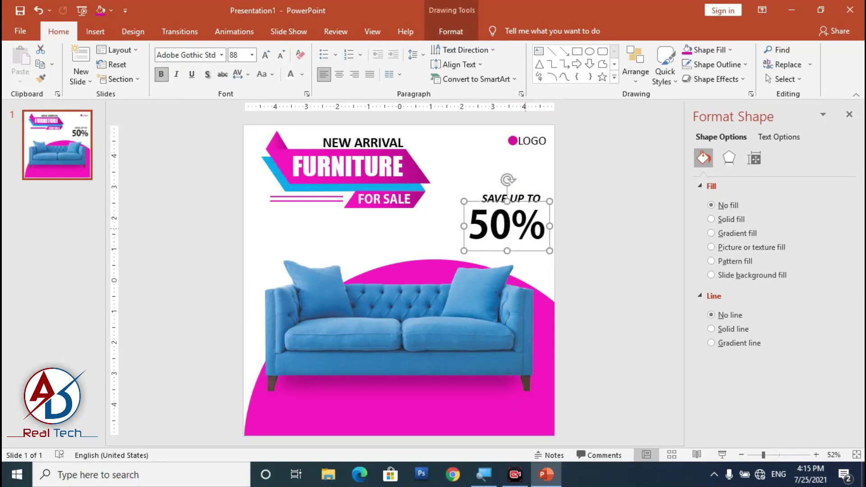
pyautogui.click(302, 74)
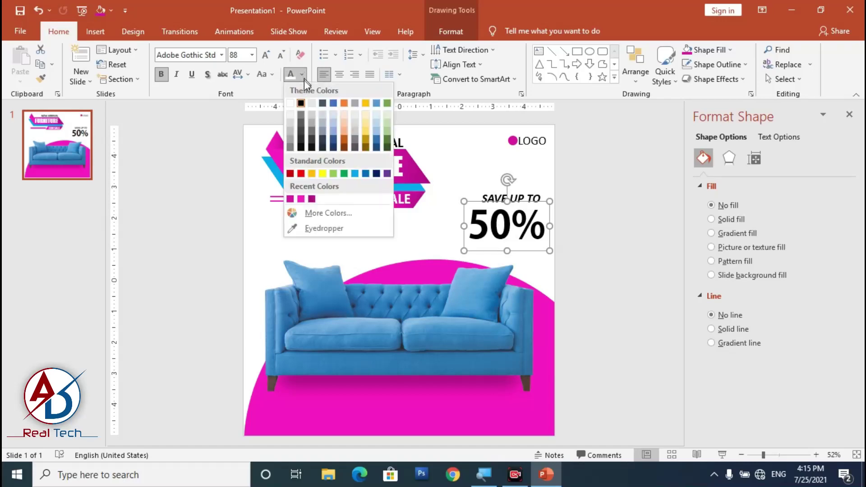
pyautogui.click(312, 199)
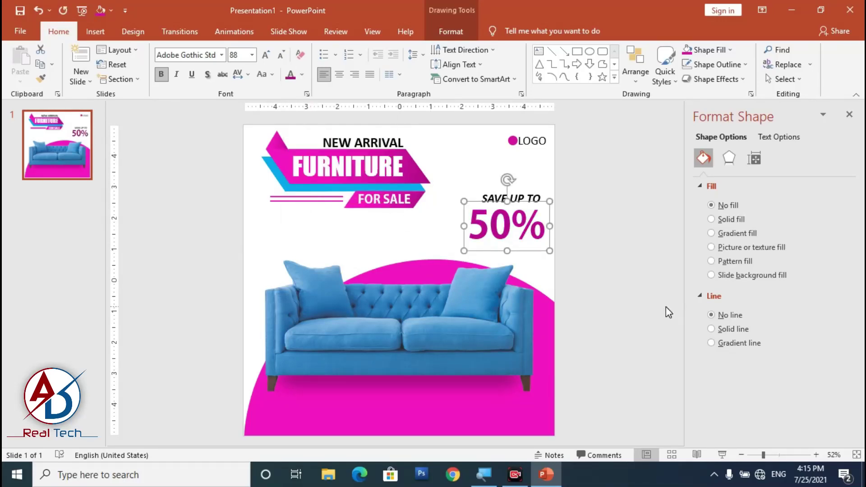
pyautogui.click(629, 310)
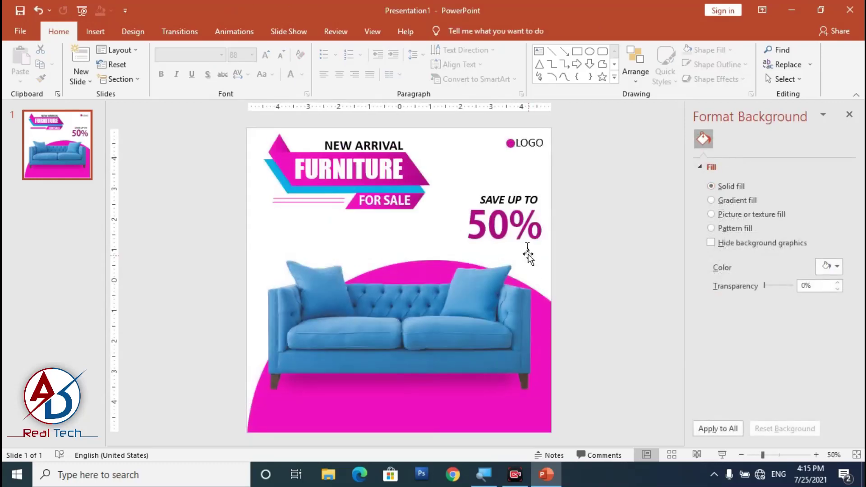
pyautogui.doubleClick(512, 227)
pyautogui.click(302, 76)
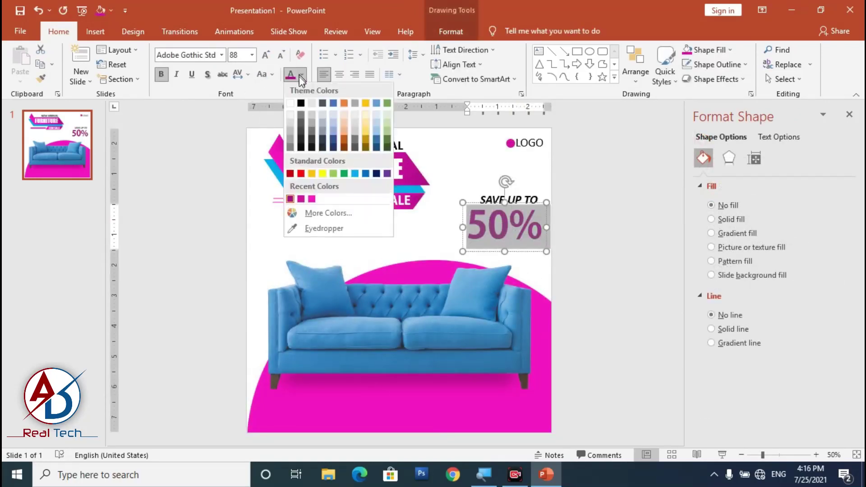